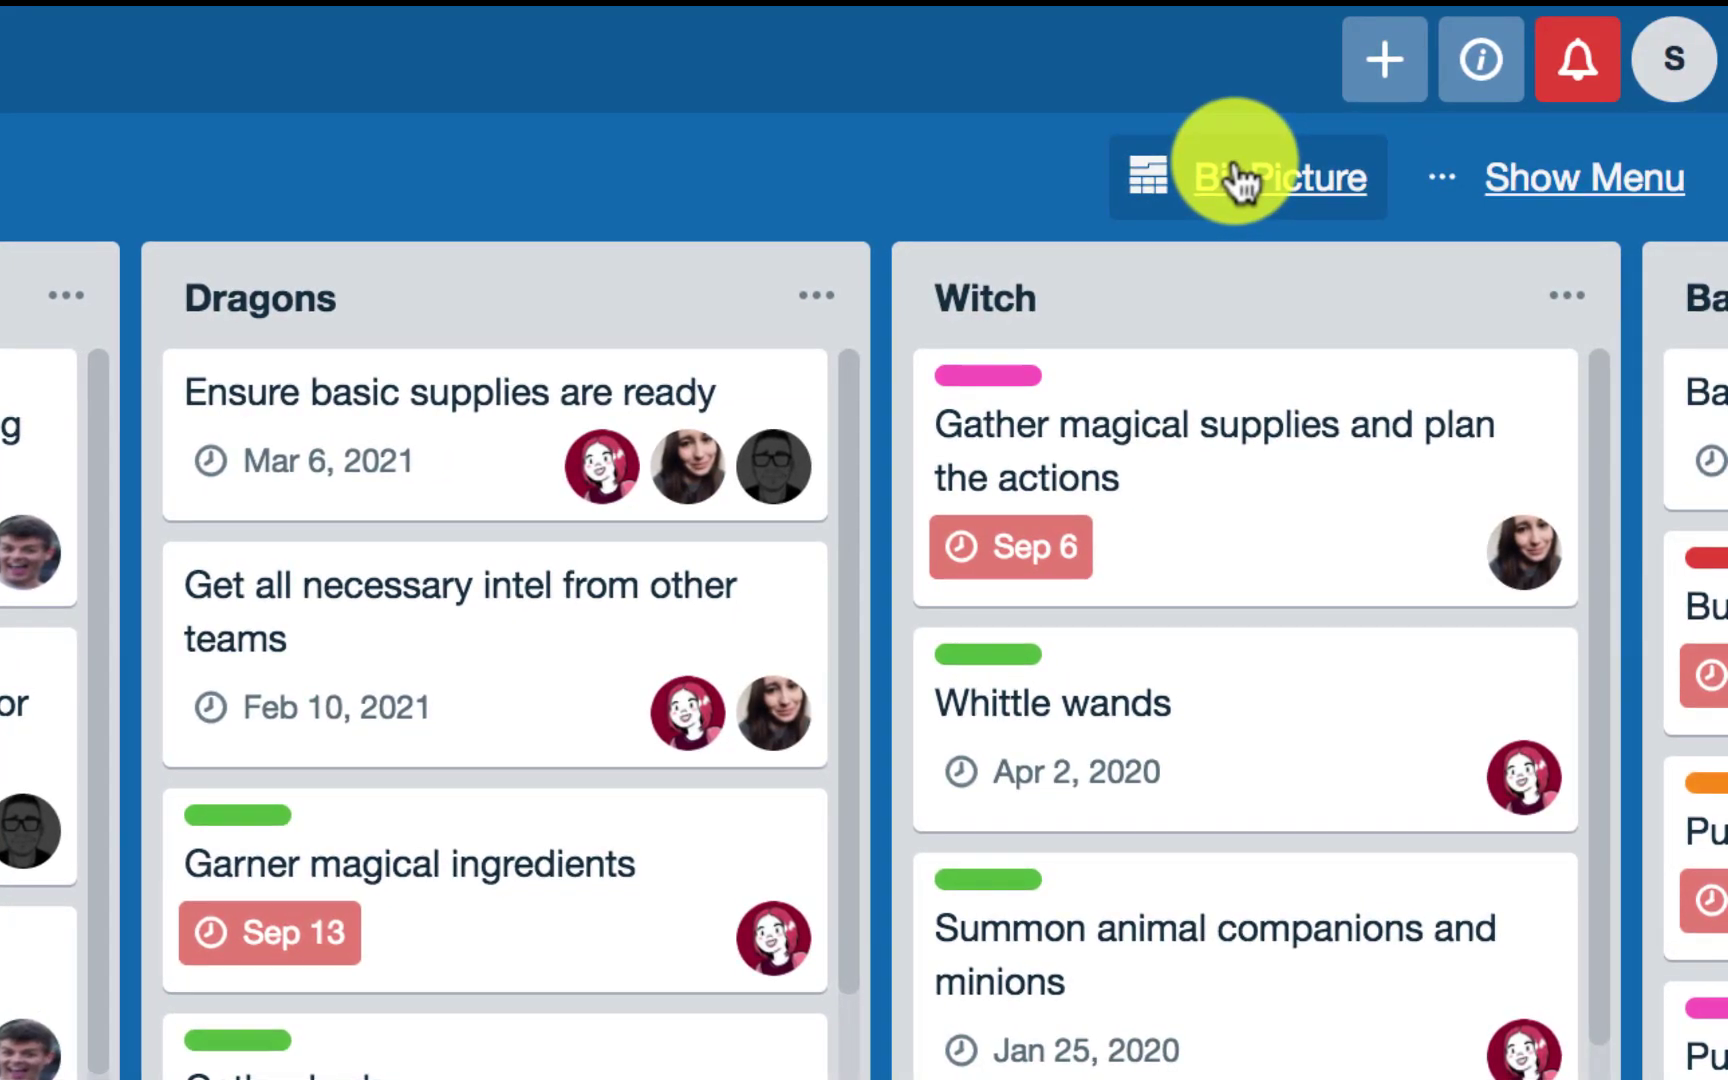
# Launch the BigPicture Gantt overlay from the board header's BigPicture button
pyautogui.click(1240, 180)
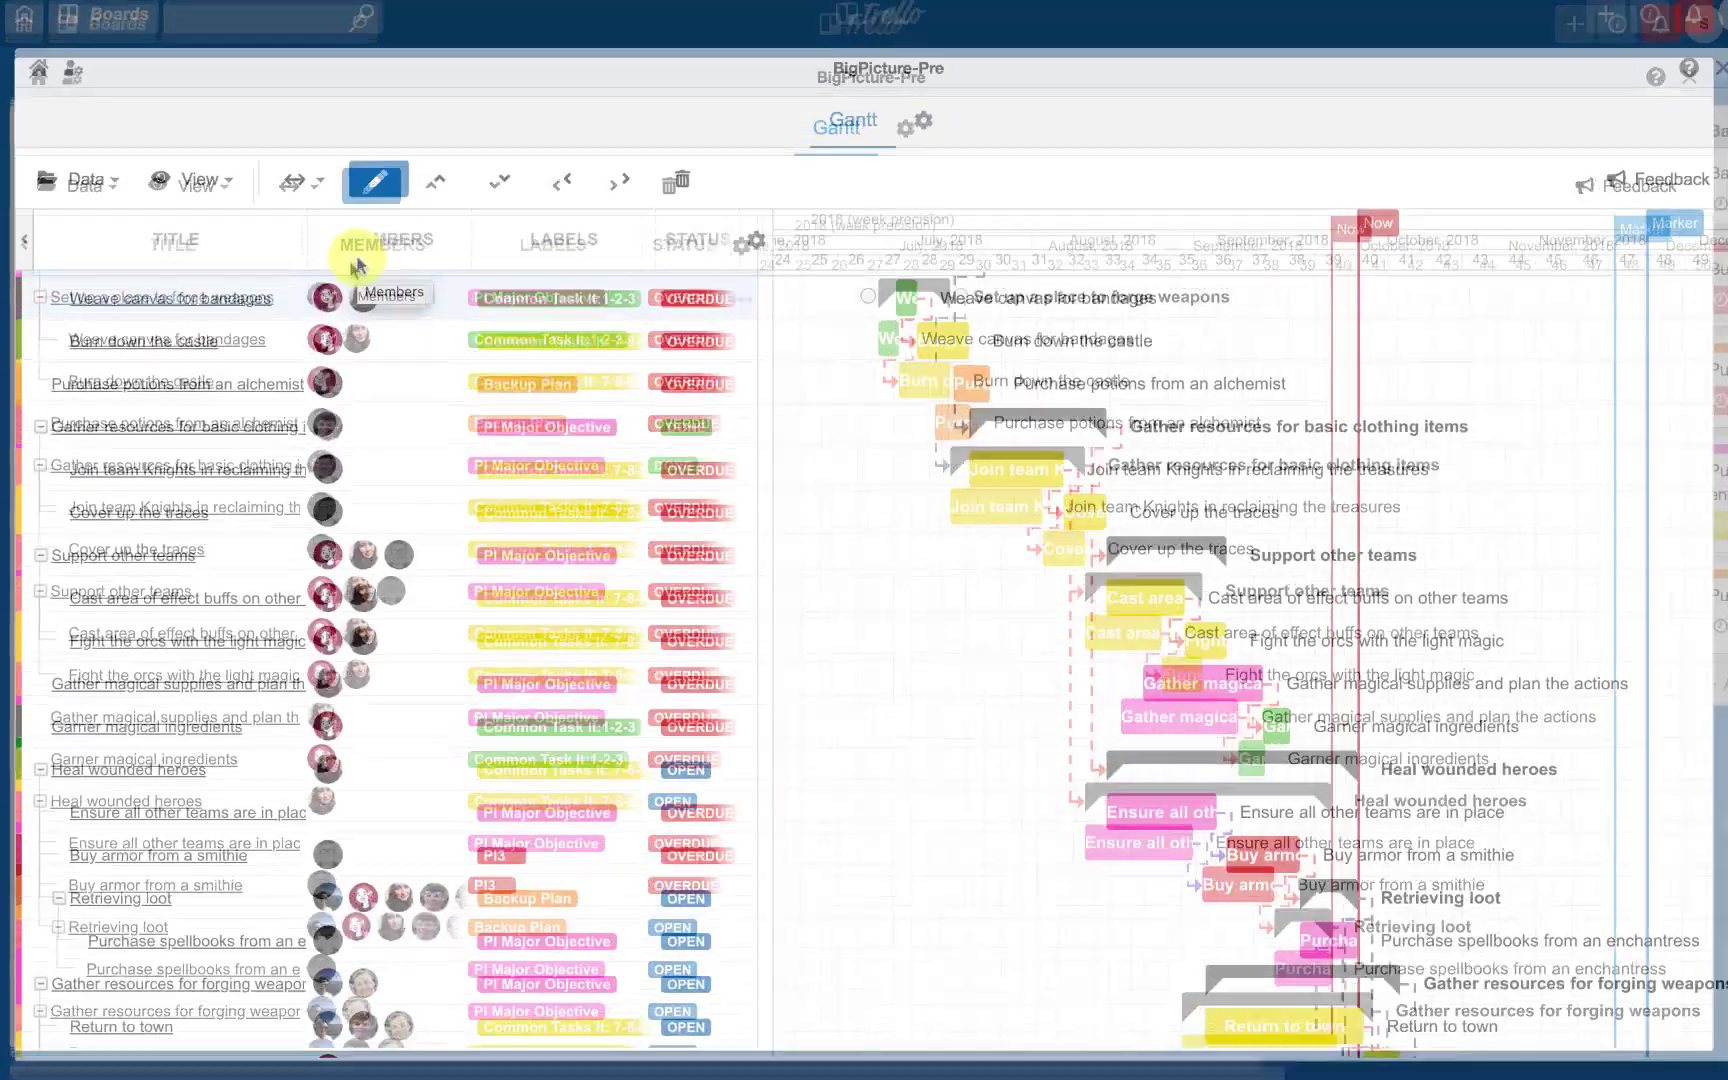
# Apply a View perspective that adds List and Due date columns to the task table
pyautogui.scroll(-3, 350, 261)
pyautogui.scroll(-2, 350, 261)
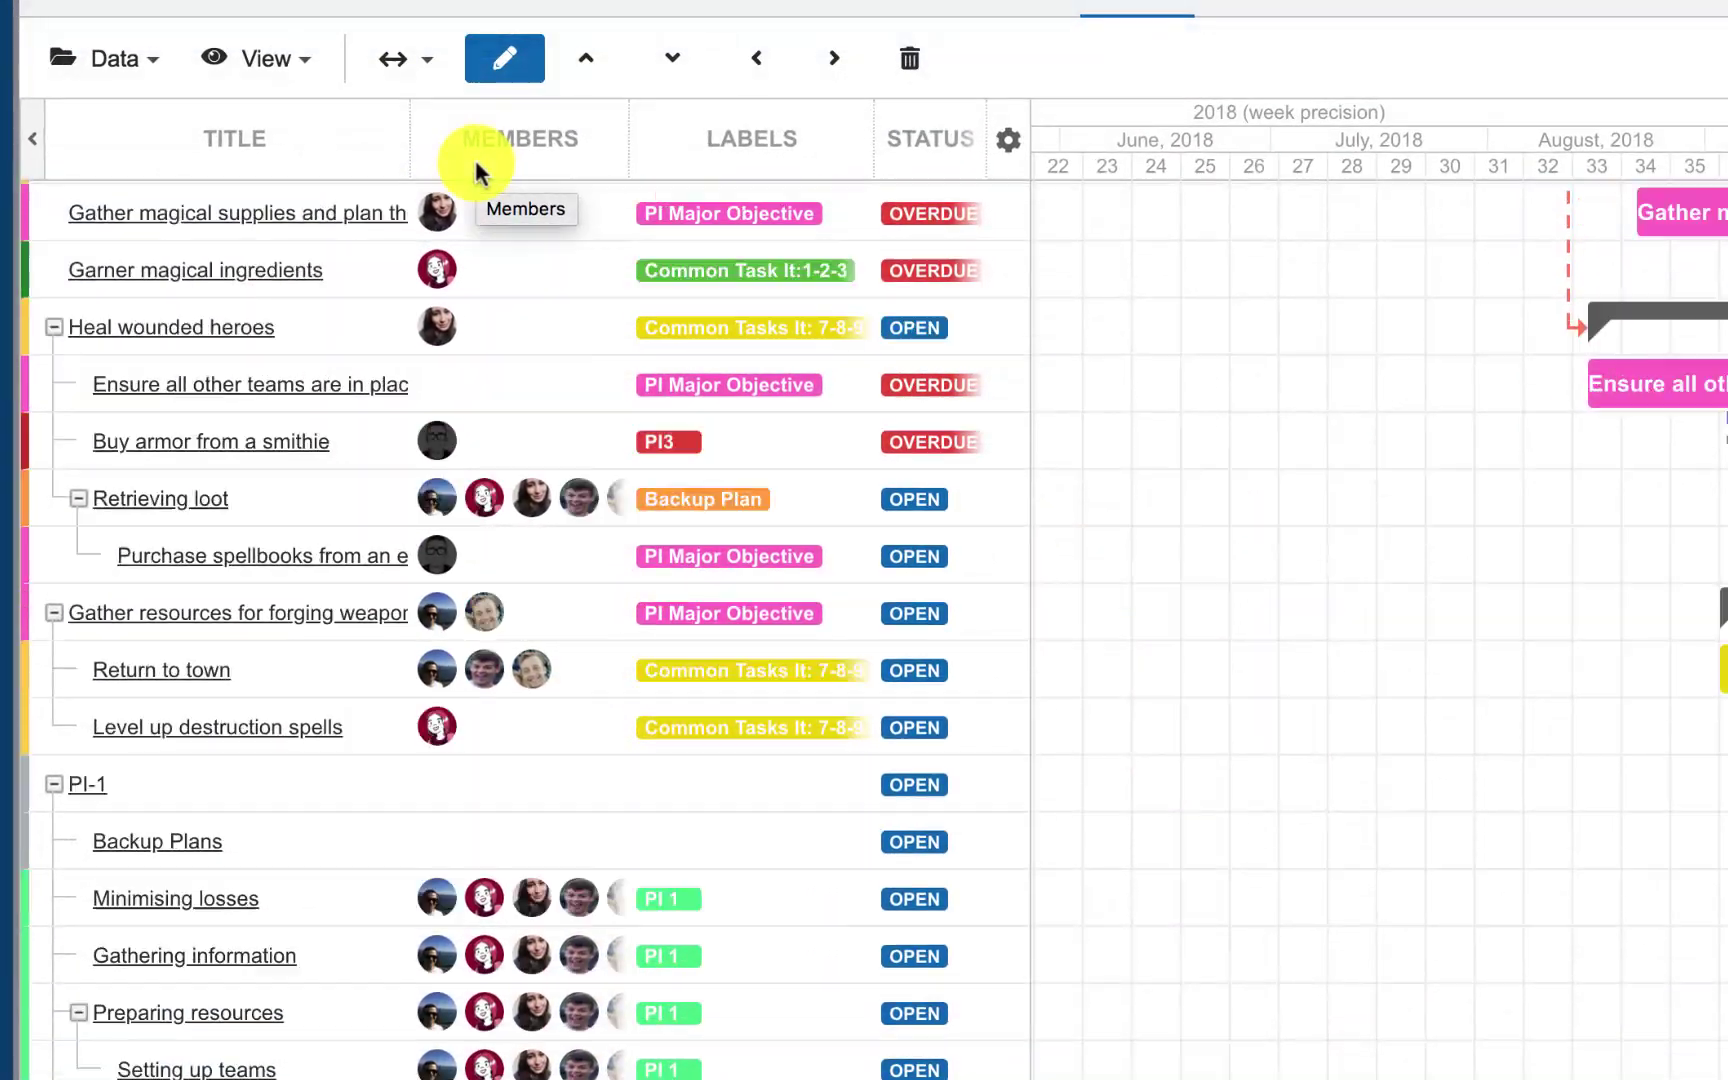
pyautogui.scroll(-2, 350, 261)
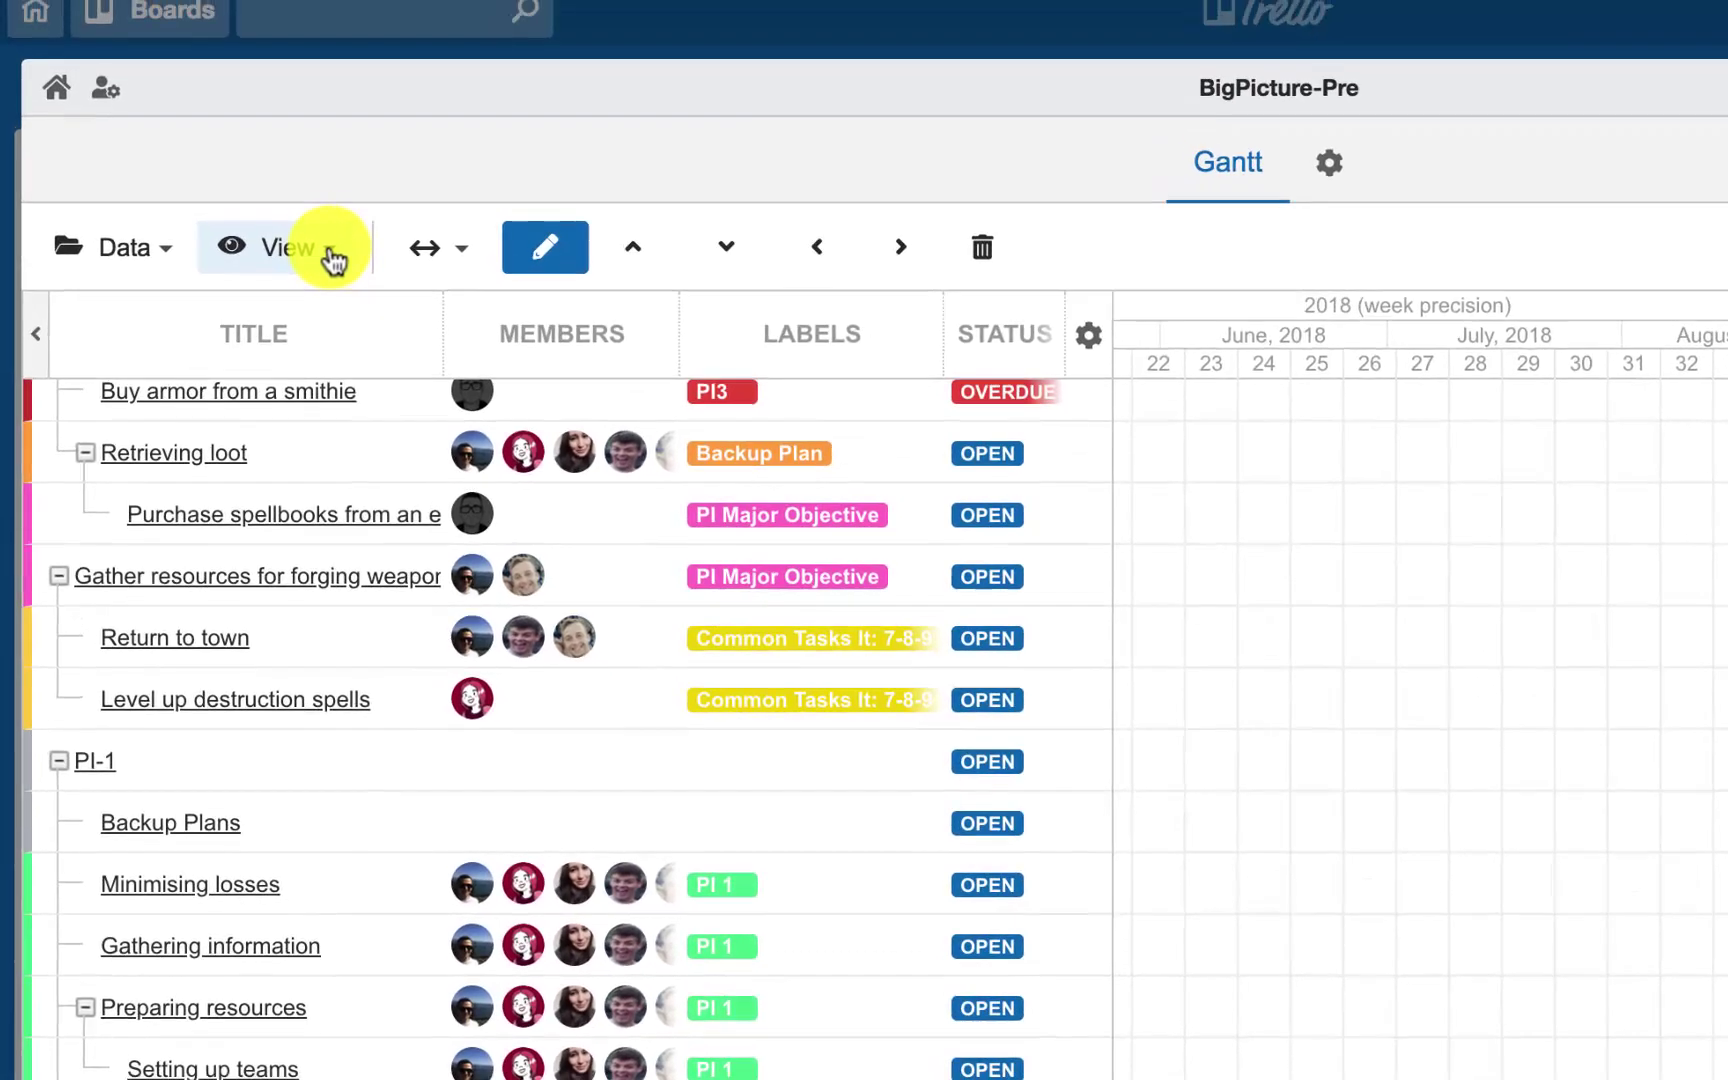
pyautogui.click(320, 170)
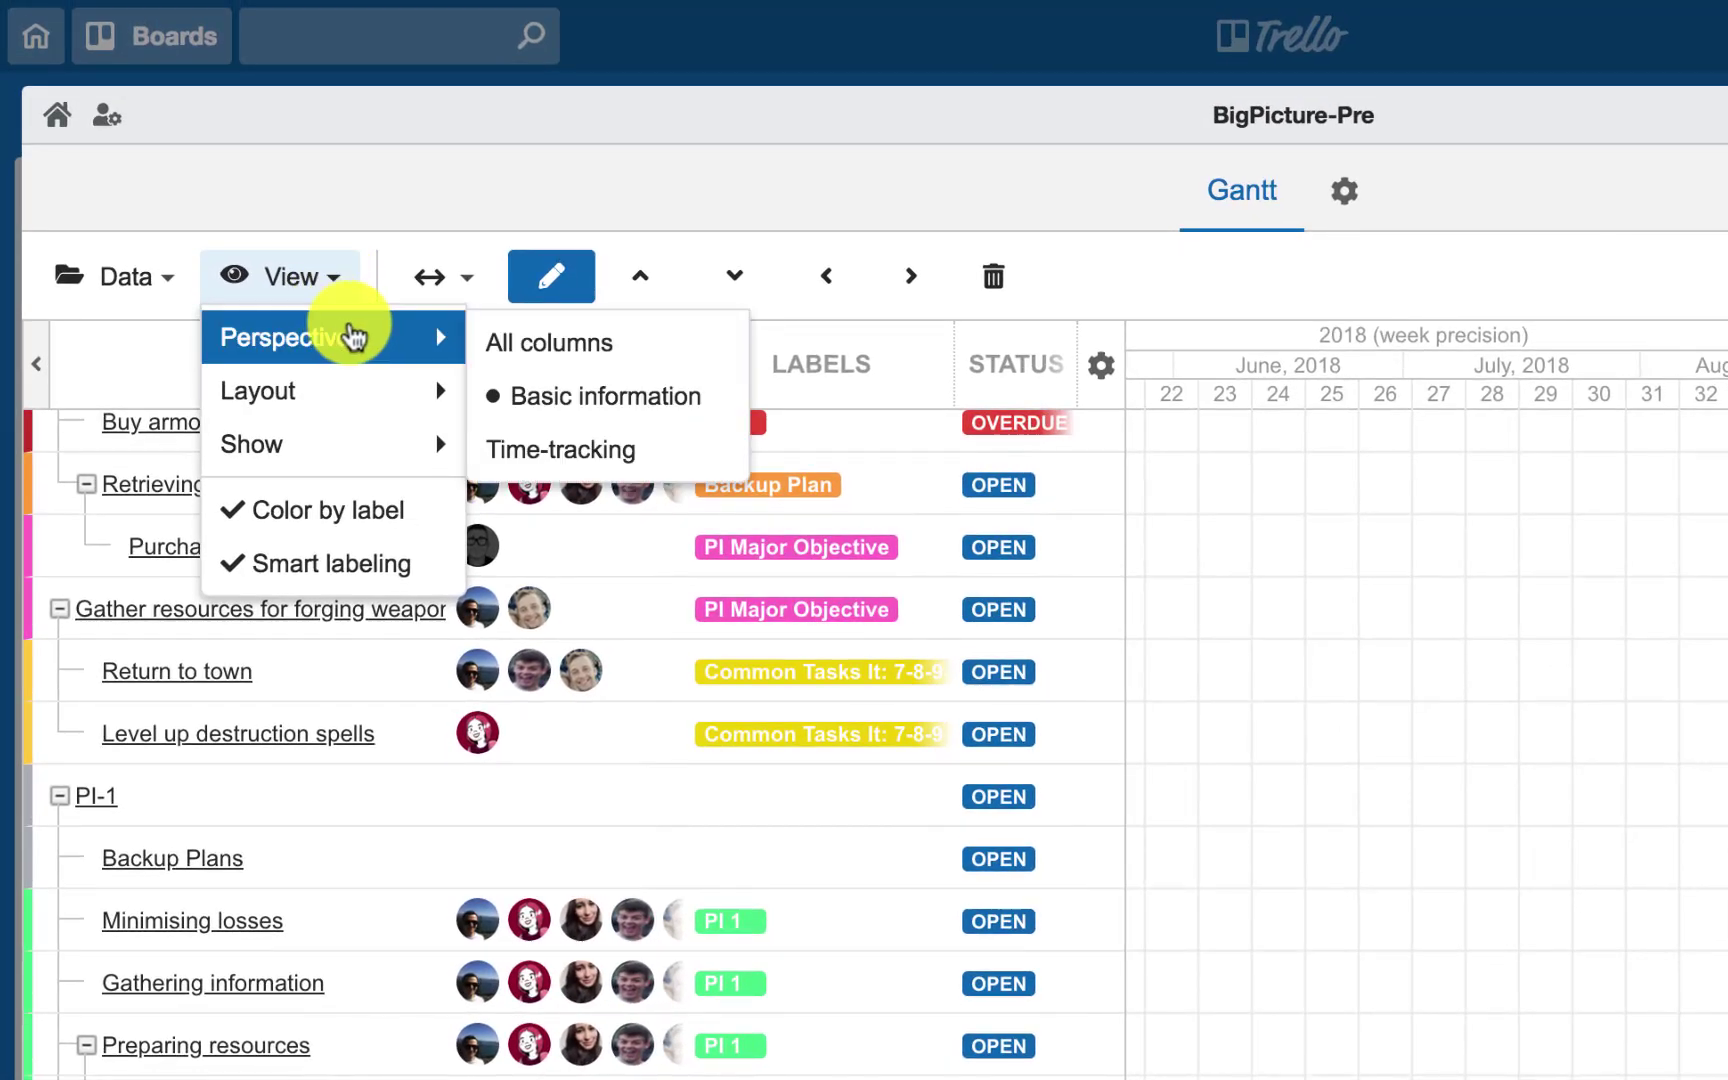
pyautogui.click(545, 393)
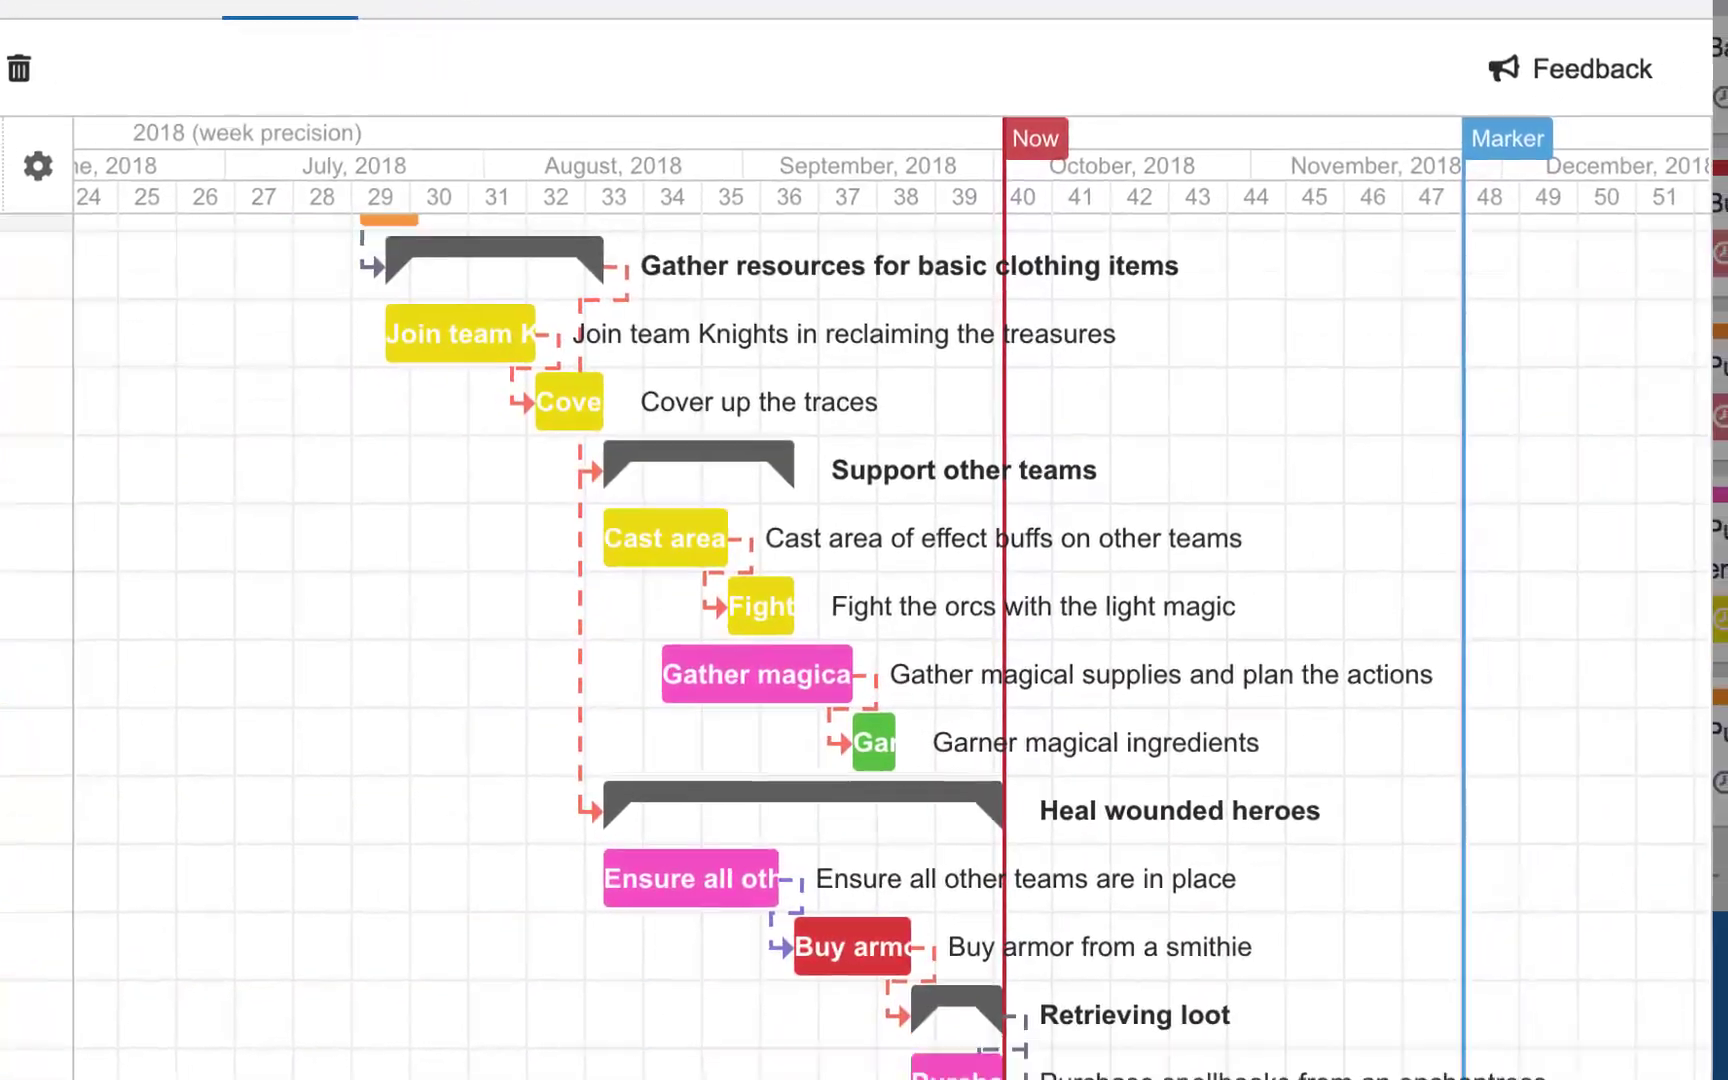
pyautogui.scroll(-5, 850, 650)
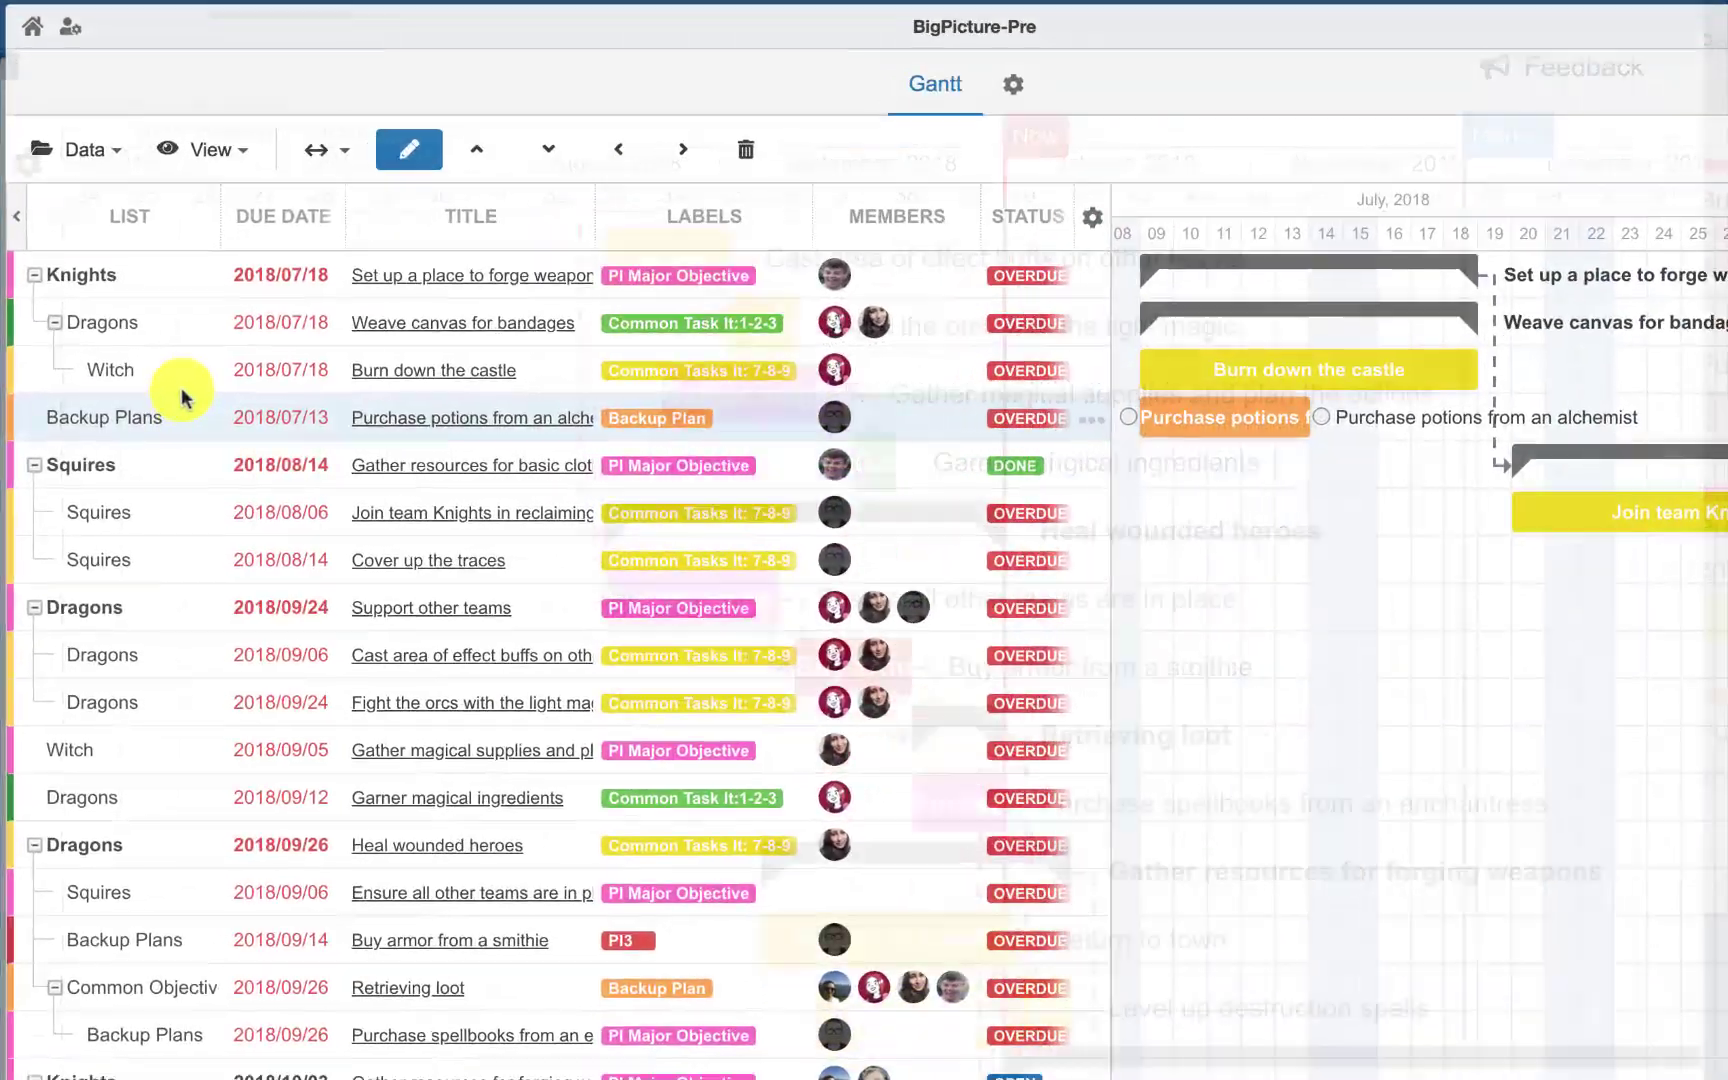
# Nest the potions task under Burn down the castle; make Buy armor depend on team readiness
pyautogui.moveTo(172, 427); pyautogui.dragTo(192, 372)
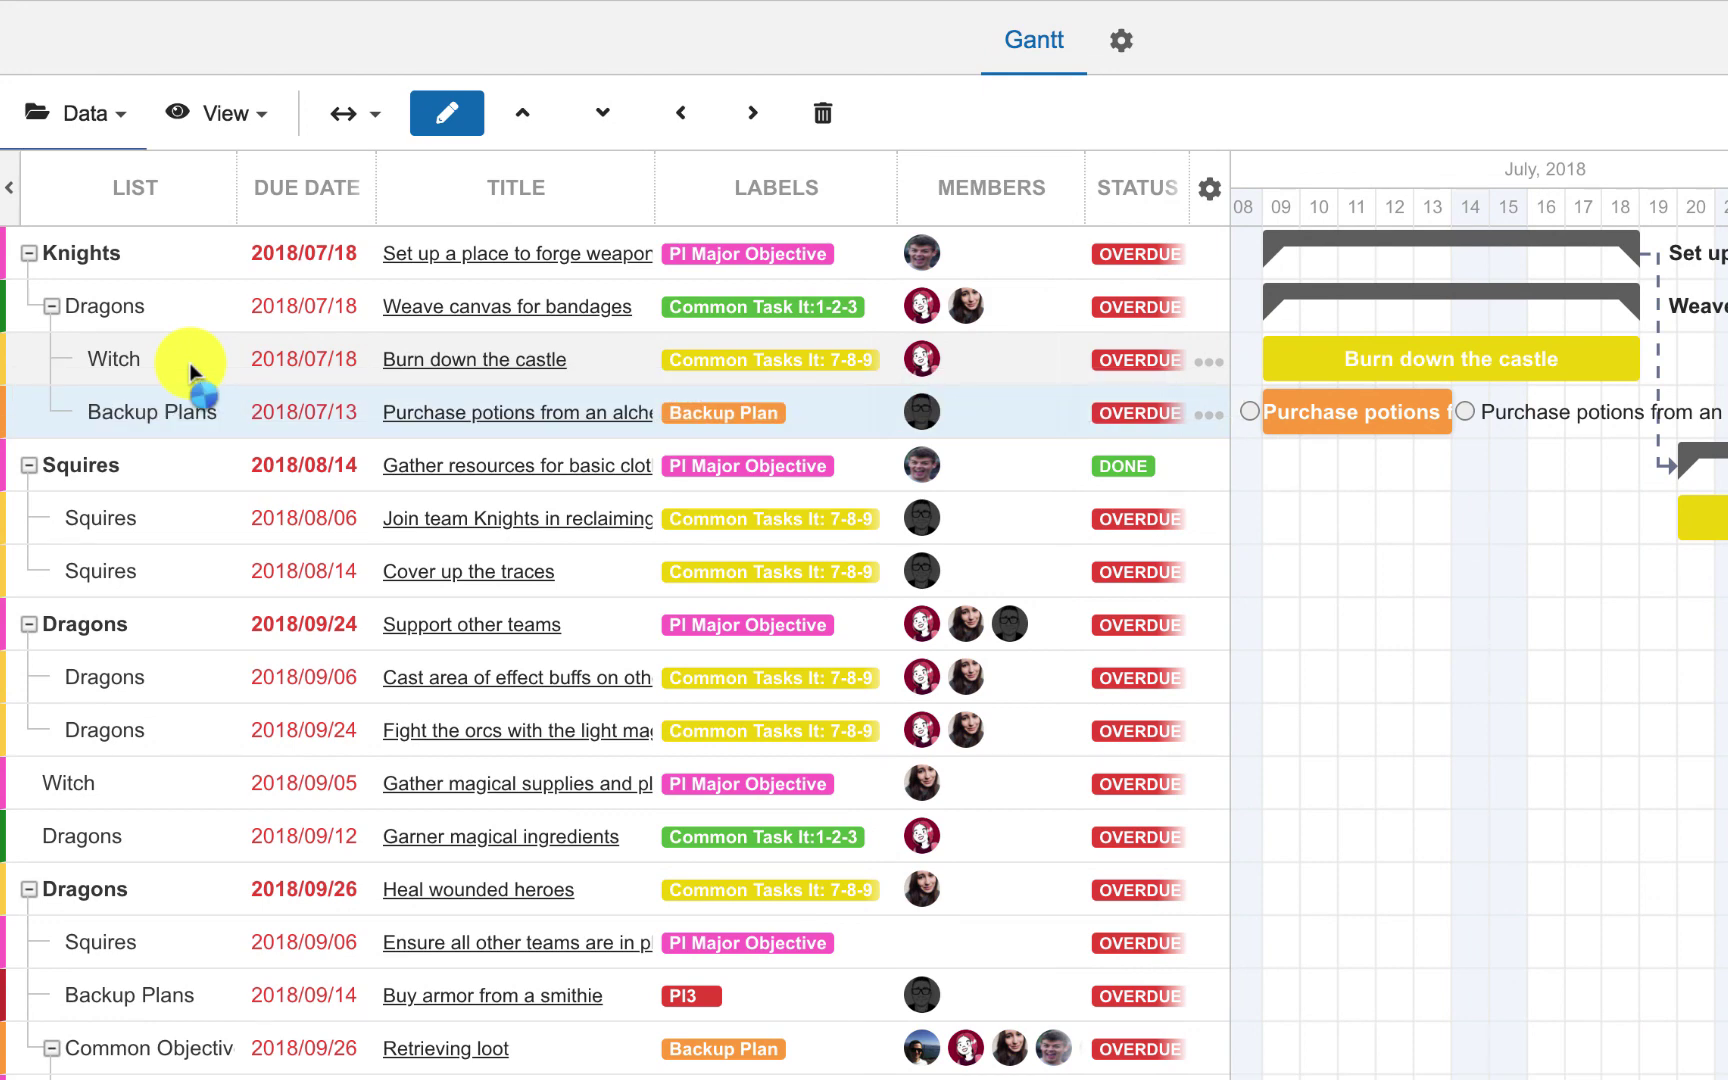
pyautogui.moveTo(209, 389); pyautogui.dragTo(208, 358)
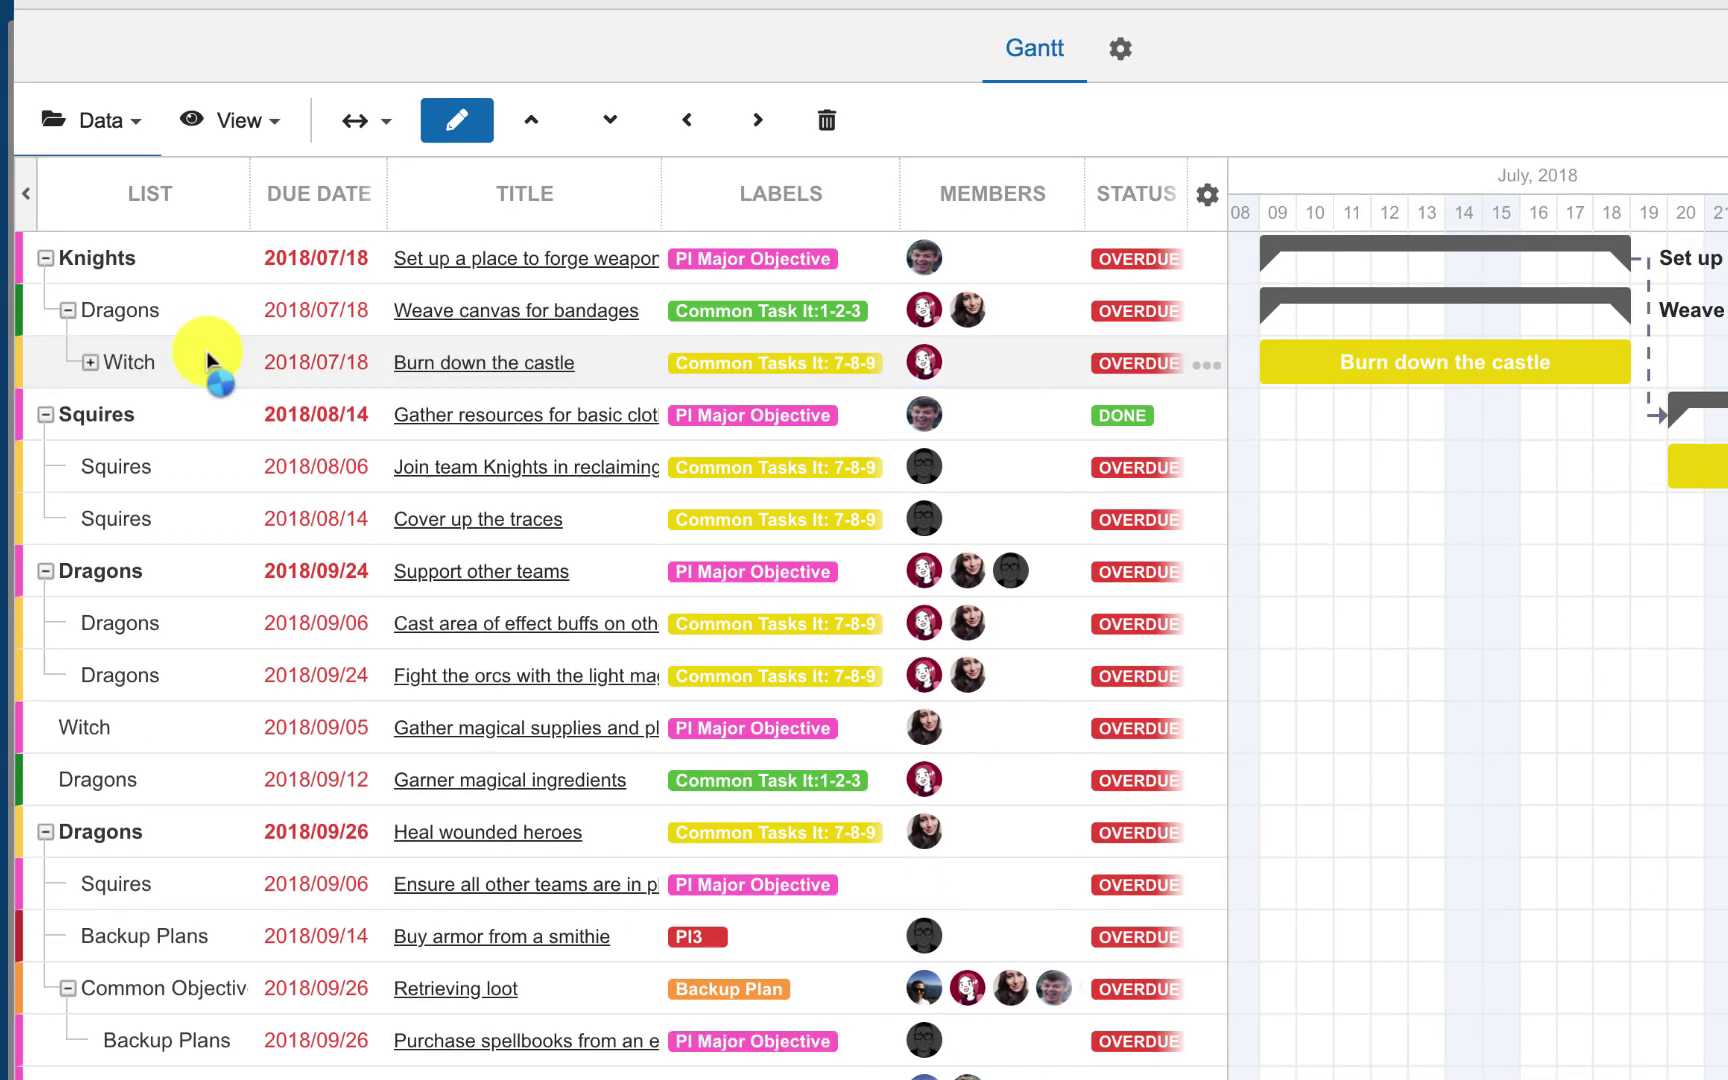
pyautogui.click(87, 364)
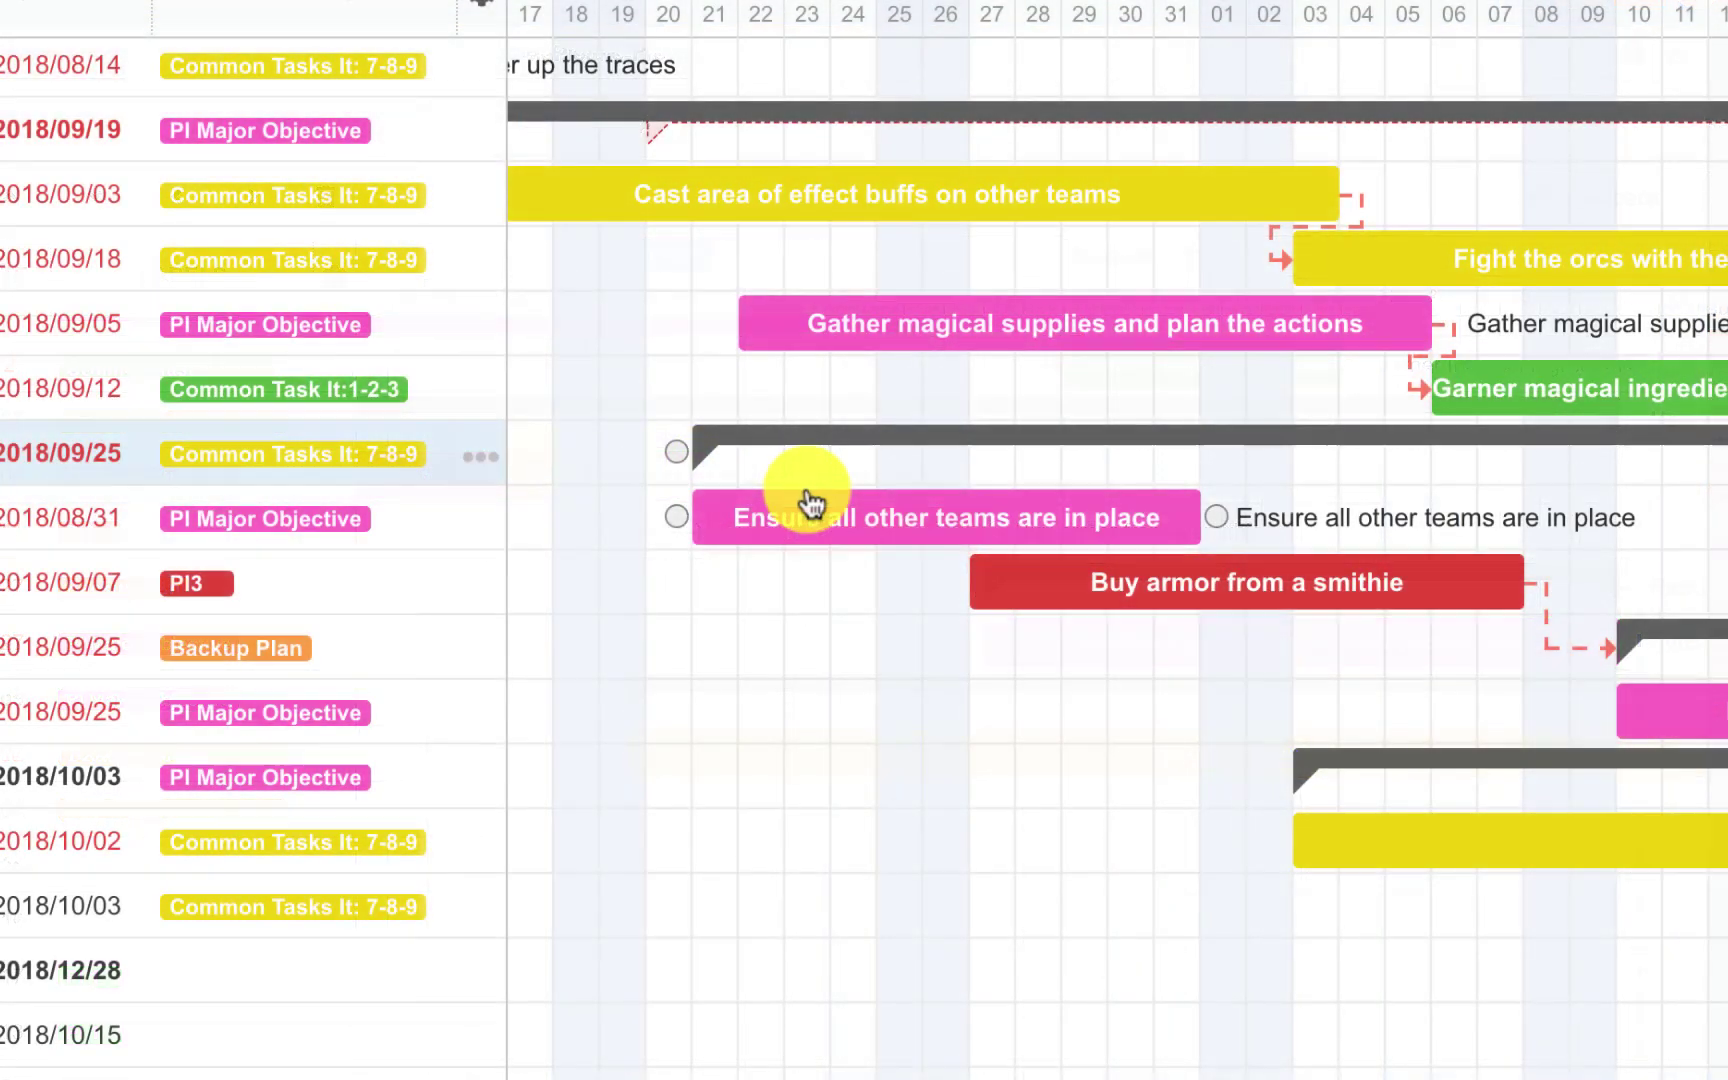
pyautogui.moveTo(1207, 516)
pyautogui.mouseDown()
pyautogui.moveTo(960, 577)
pyautogui.moveTo(955, 600)
pyautogui.mouseUp()
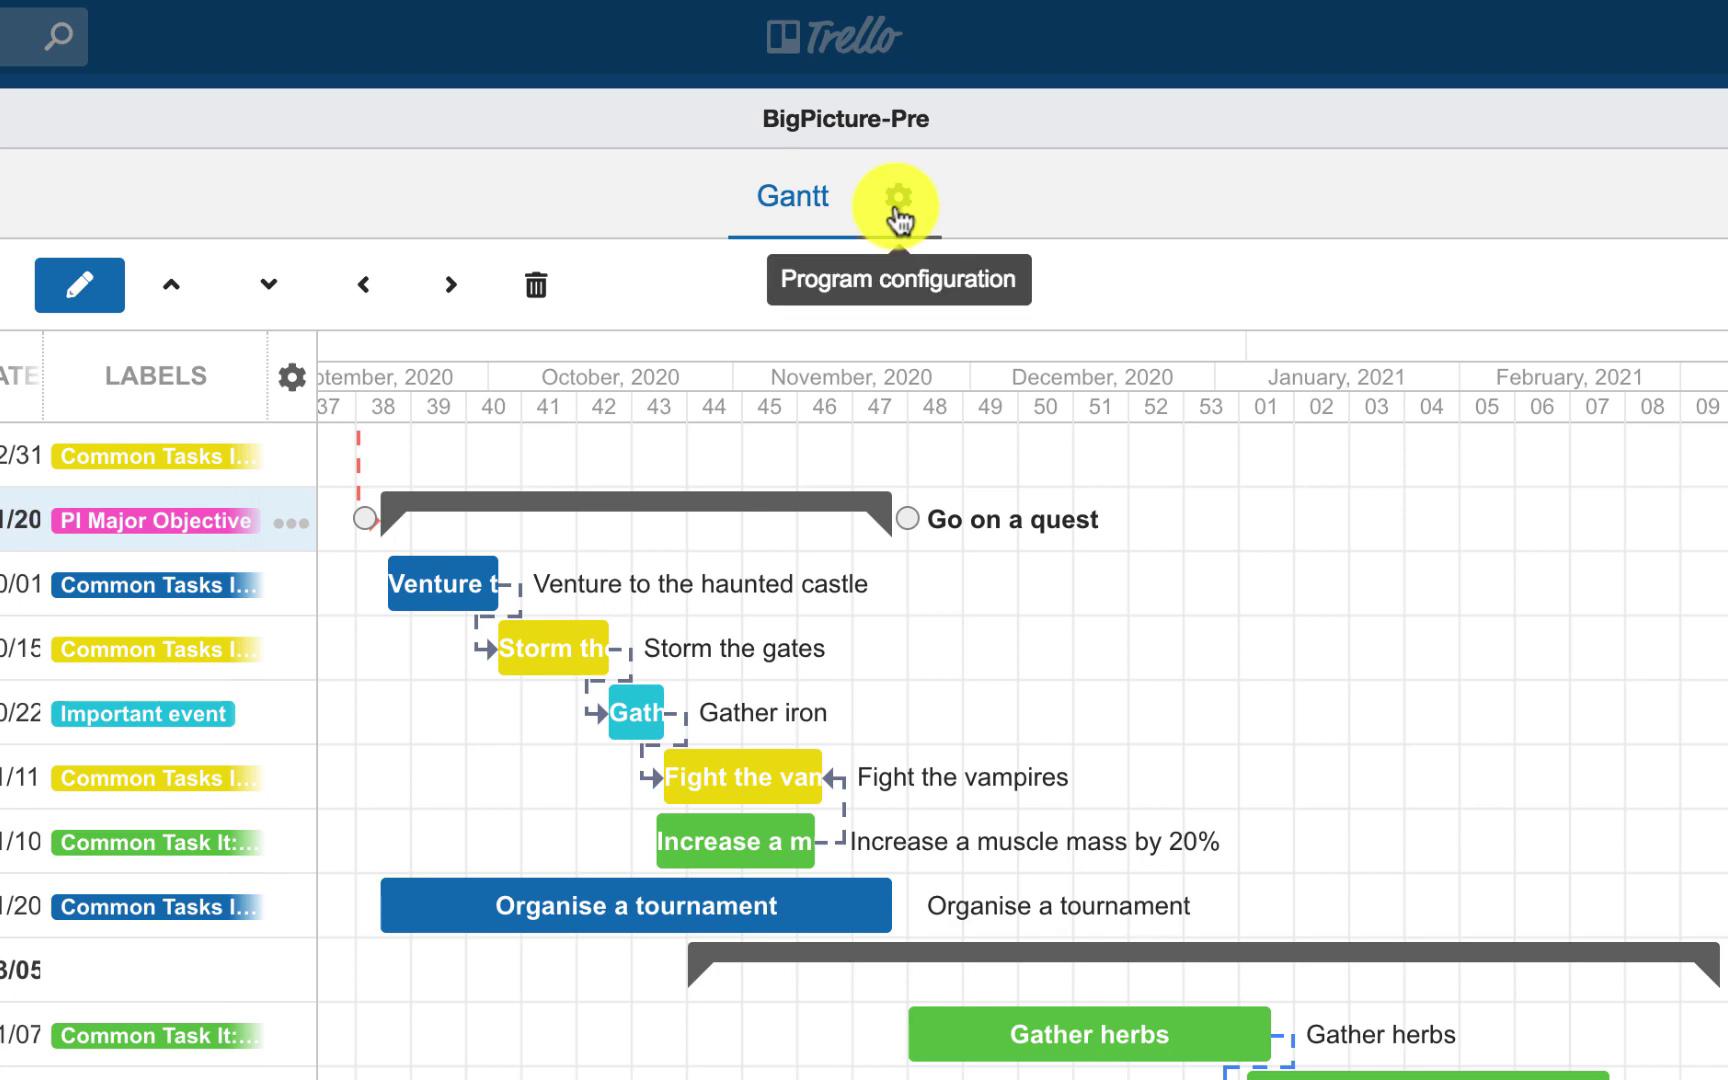
# Add My private board and the Power-Up Public Roadmap to the scope, totalling 125 cards
pyautogui.click(899, 215)
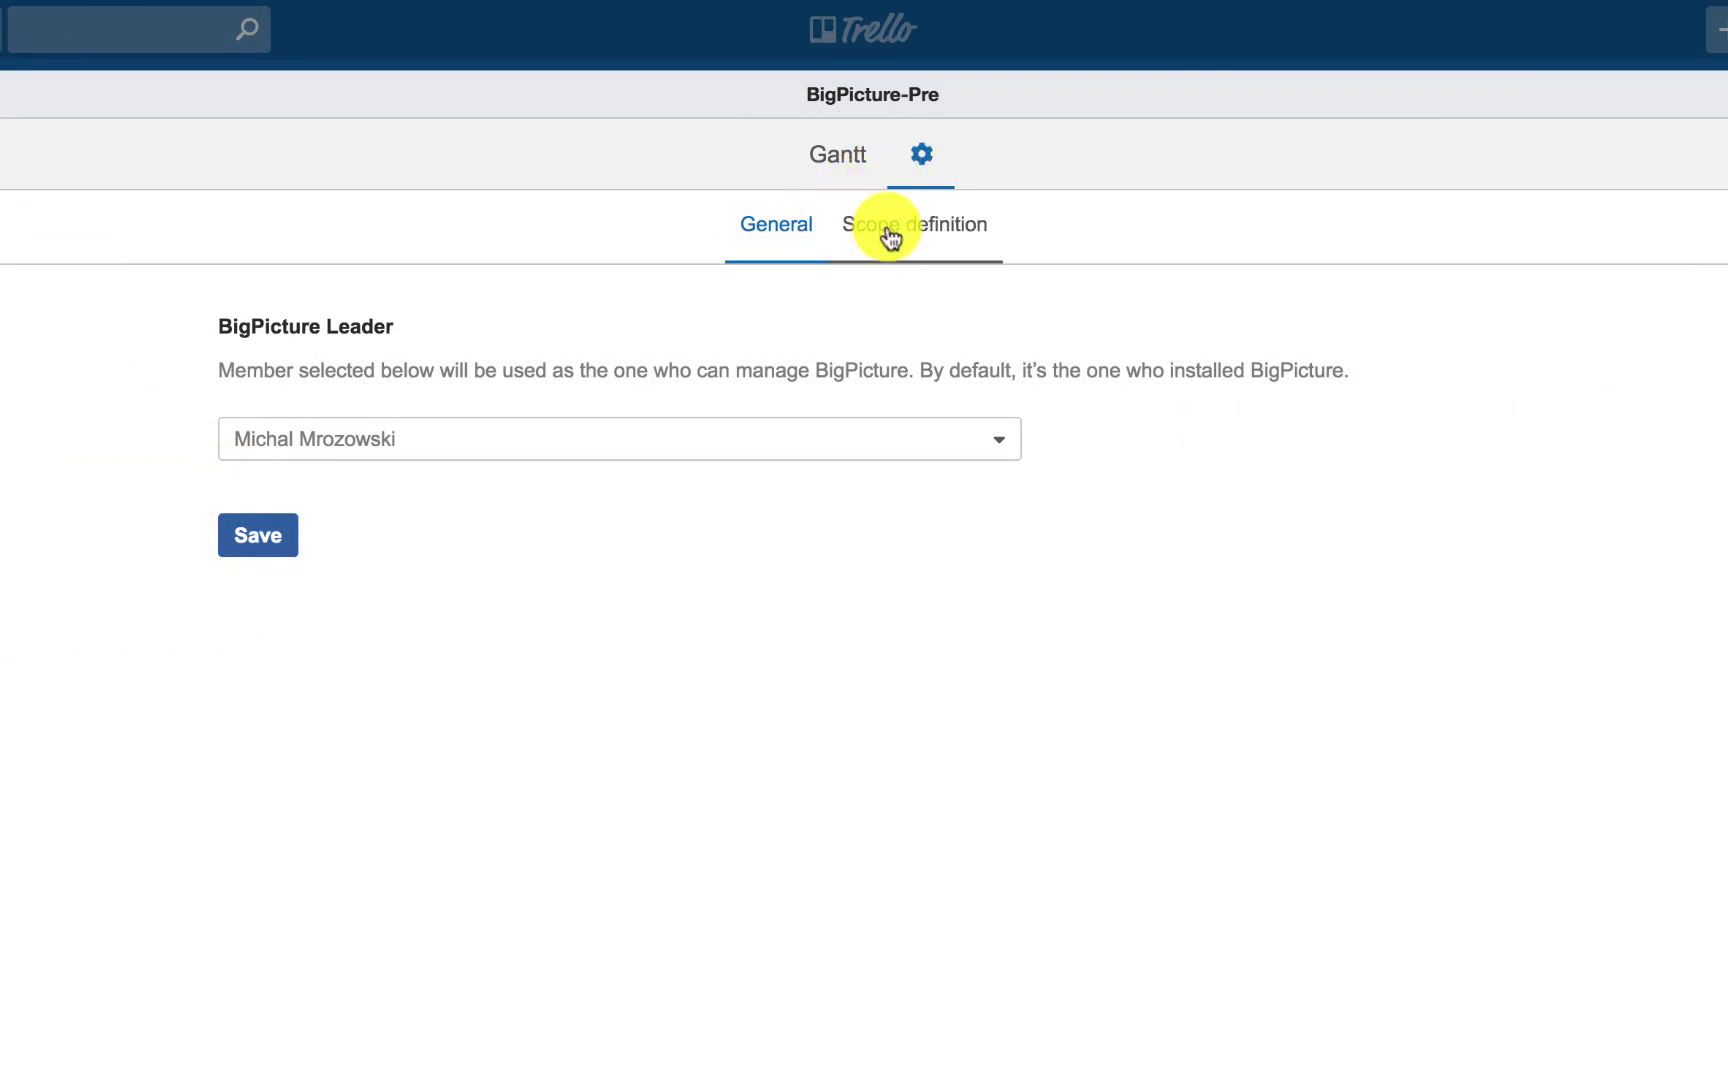
pyautogui.click(888, 232)
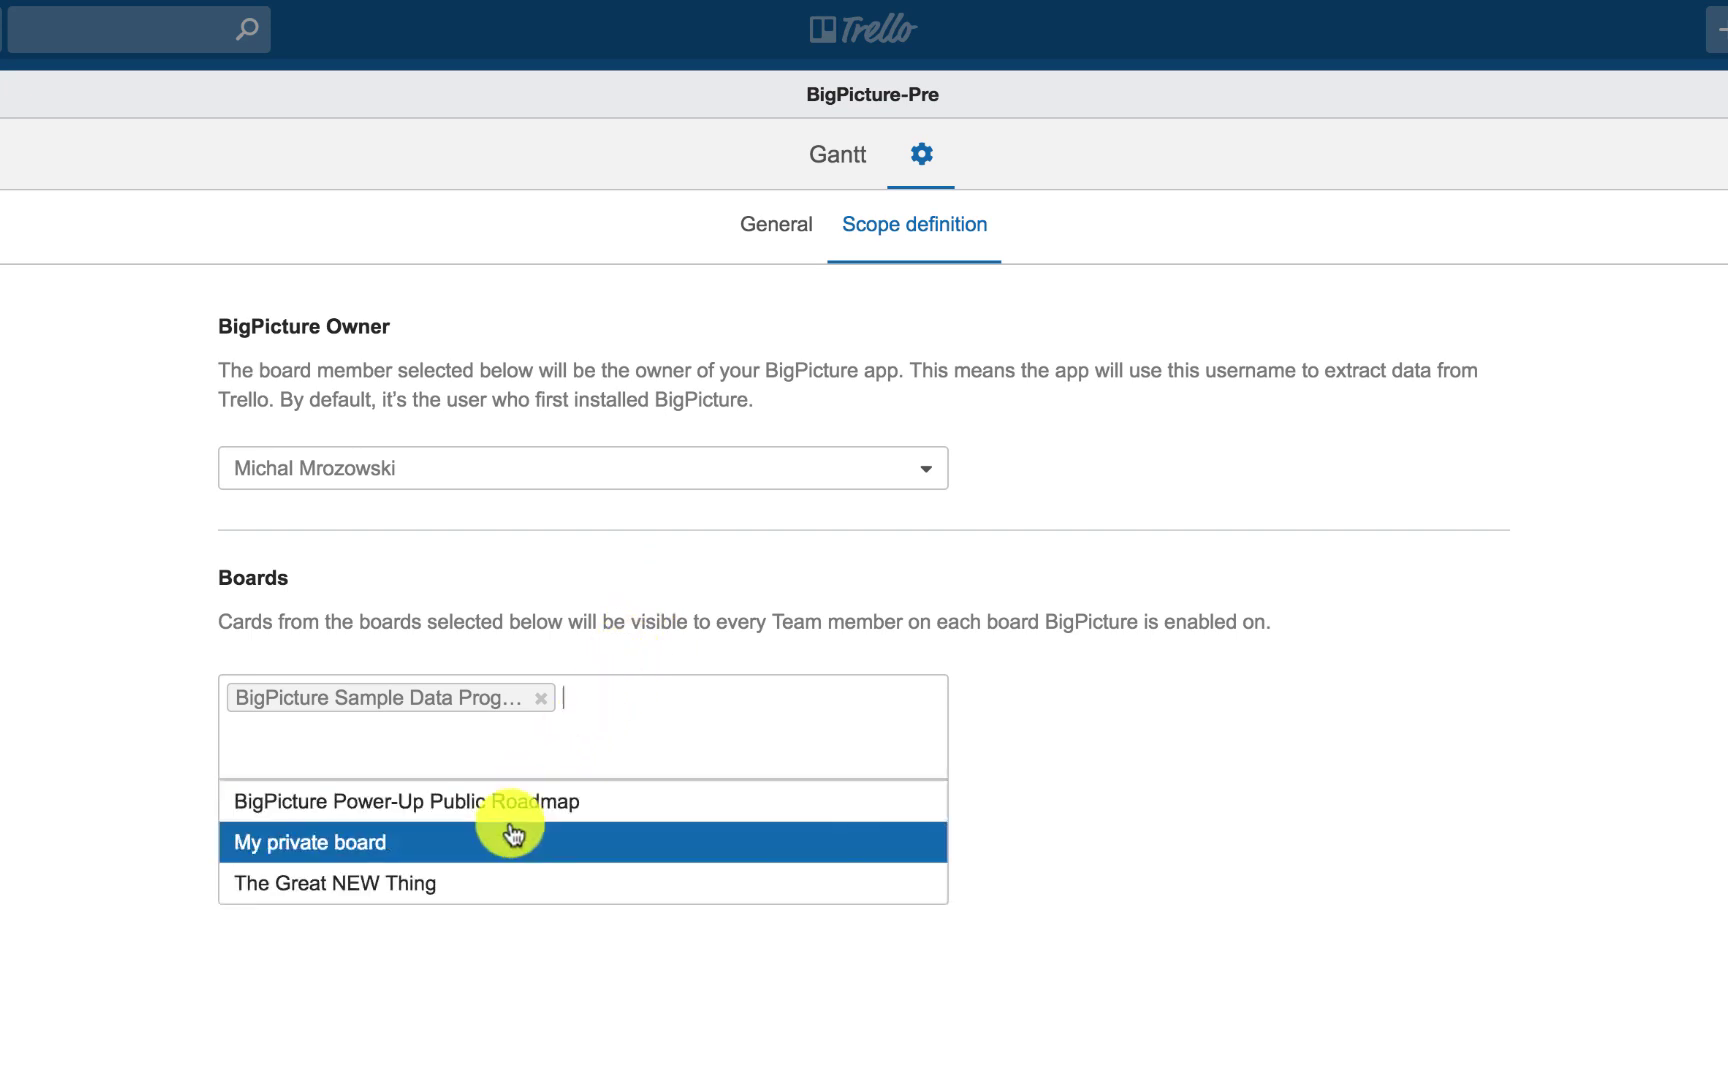
pyautogui.click(570, 758)
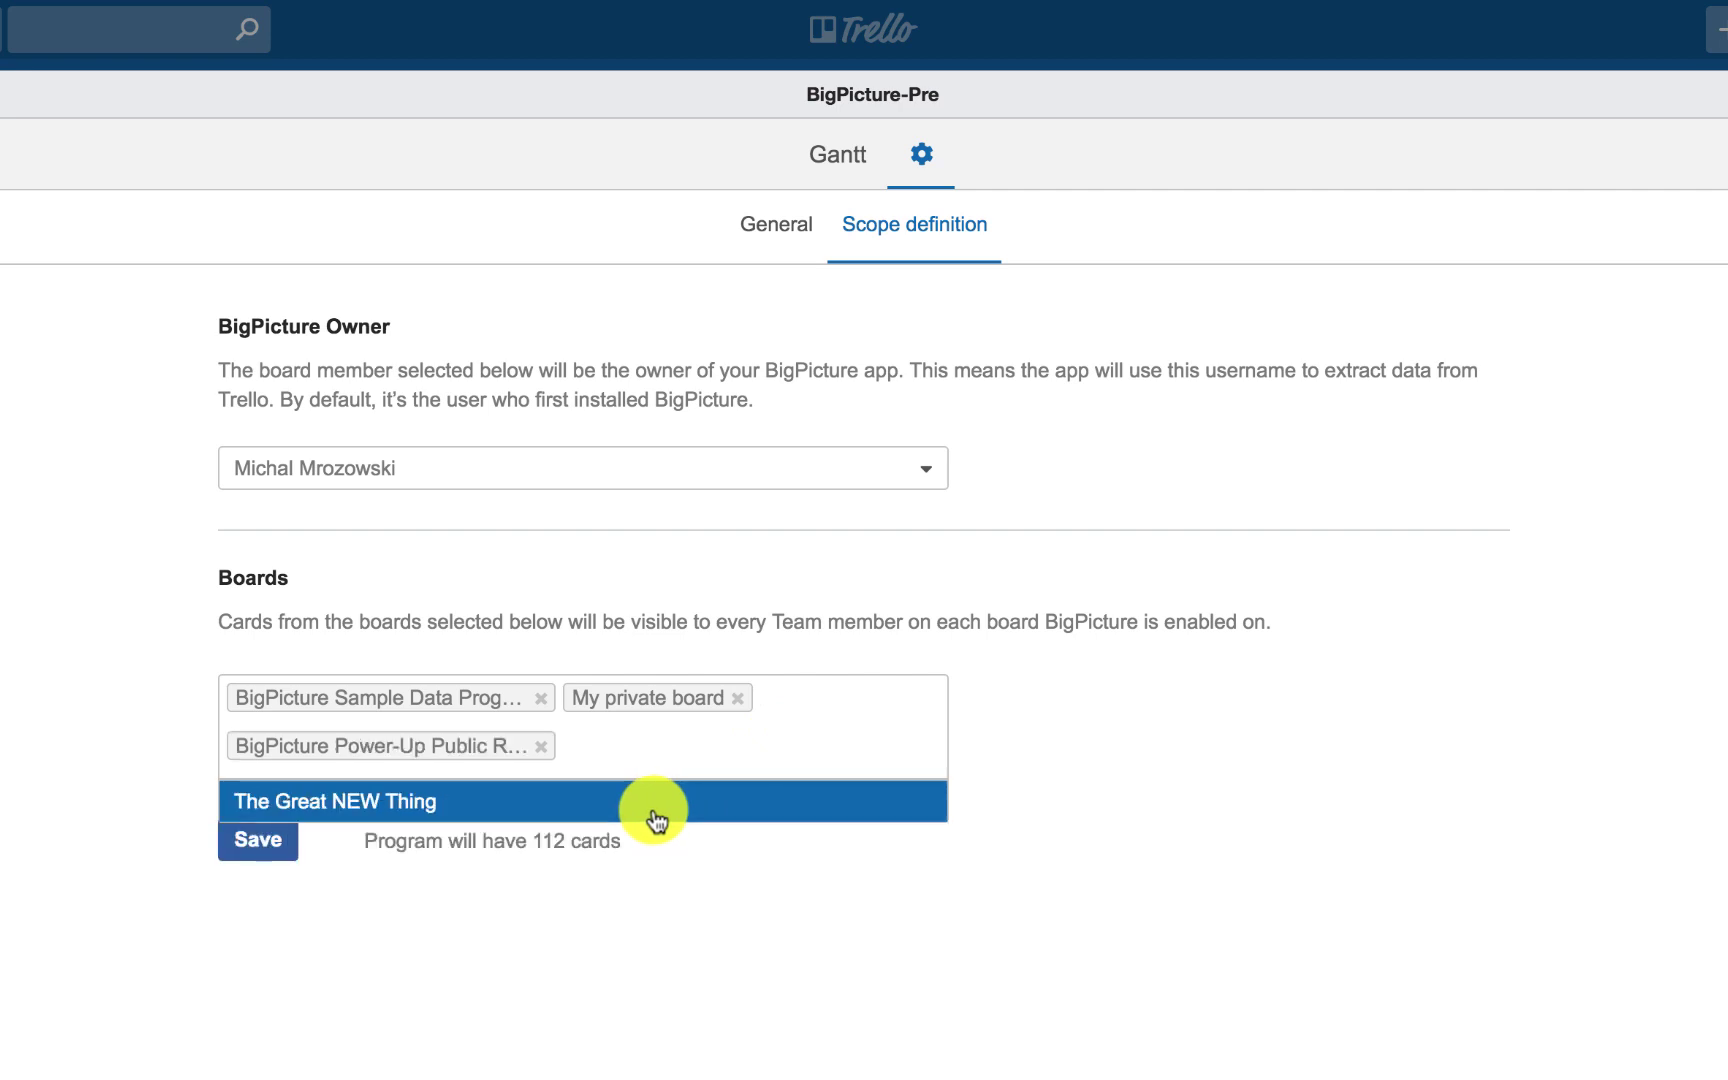
pyautogui.click(753, 642)
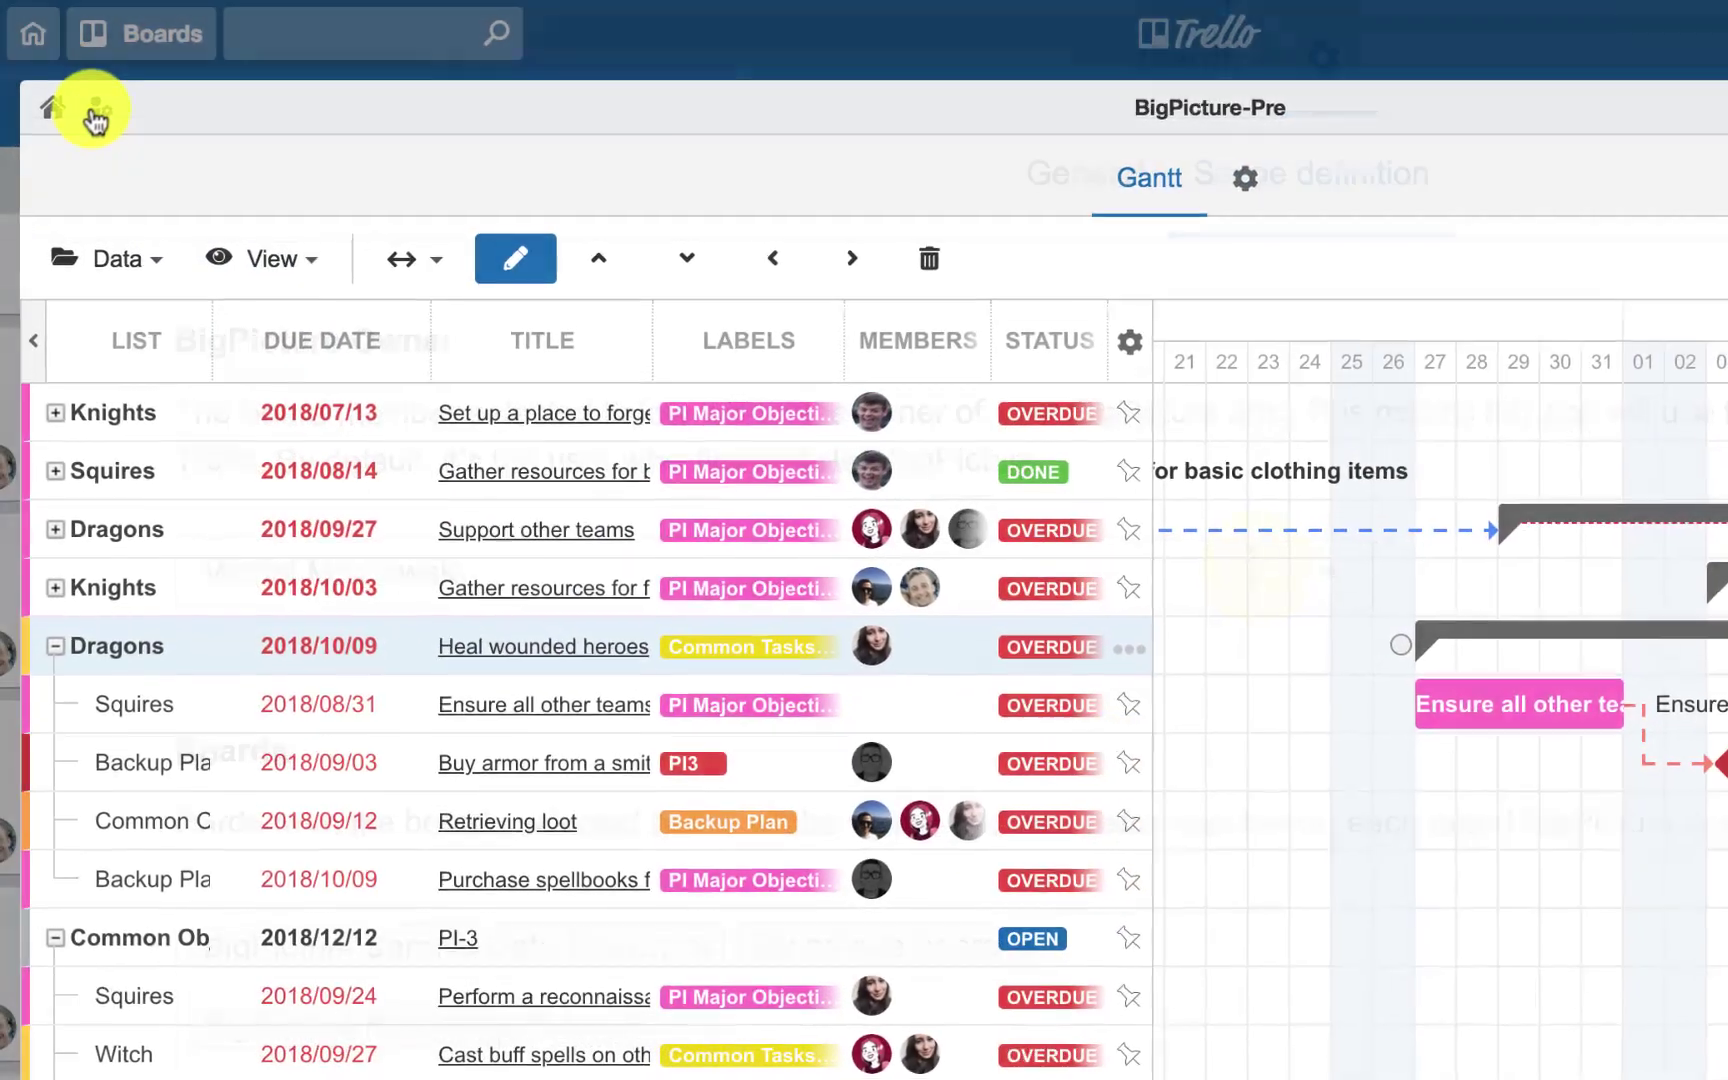
# Set Gantt pagination to 100 cards, save, and check the Limited to 100 tasks notice
pyautogui.click(98, 112)
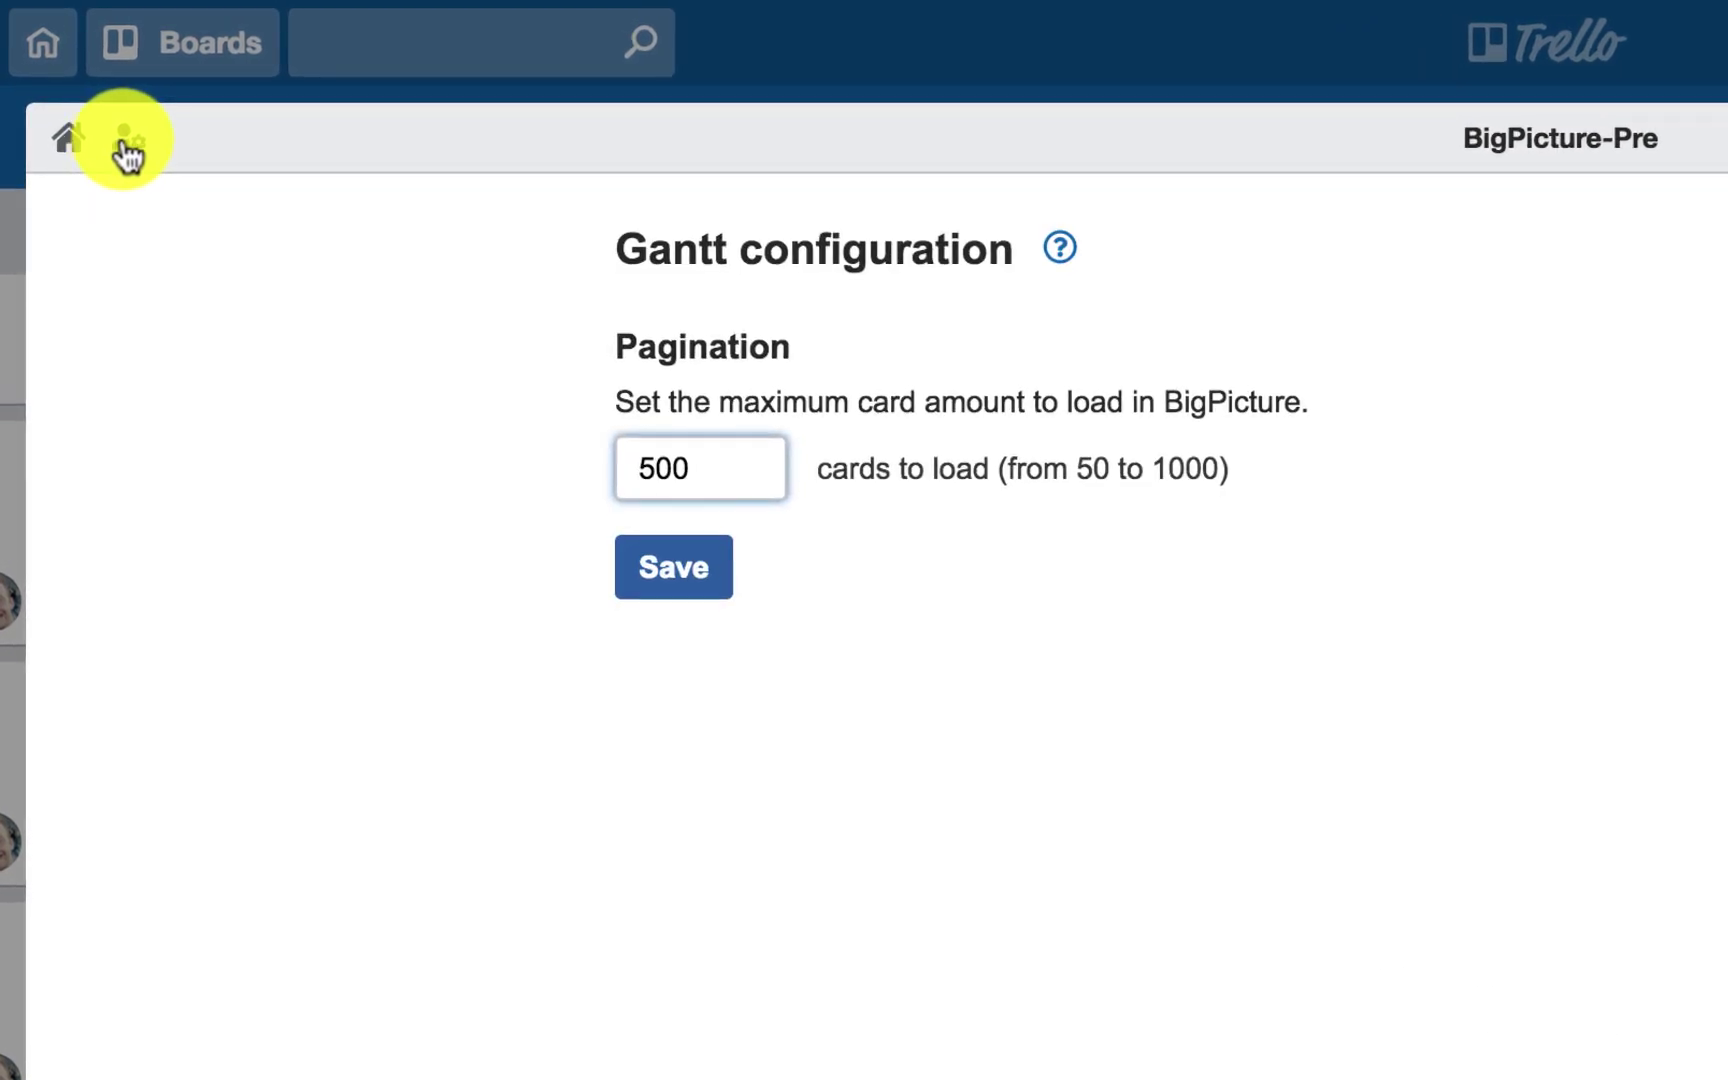
pyautogui.click(686, 583)
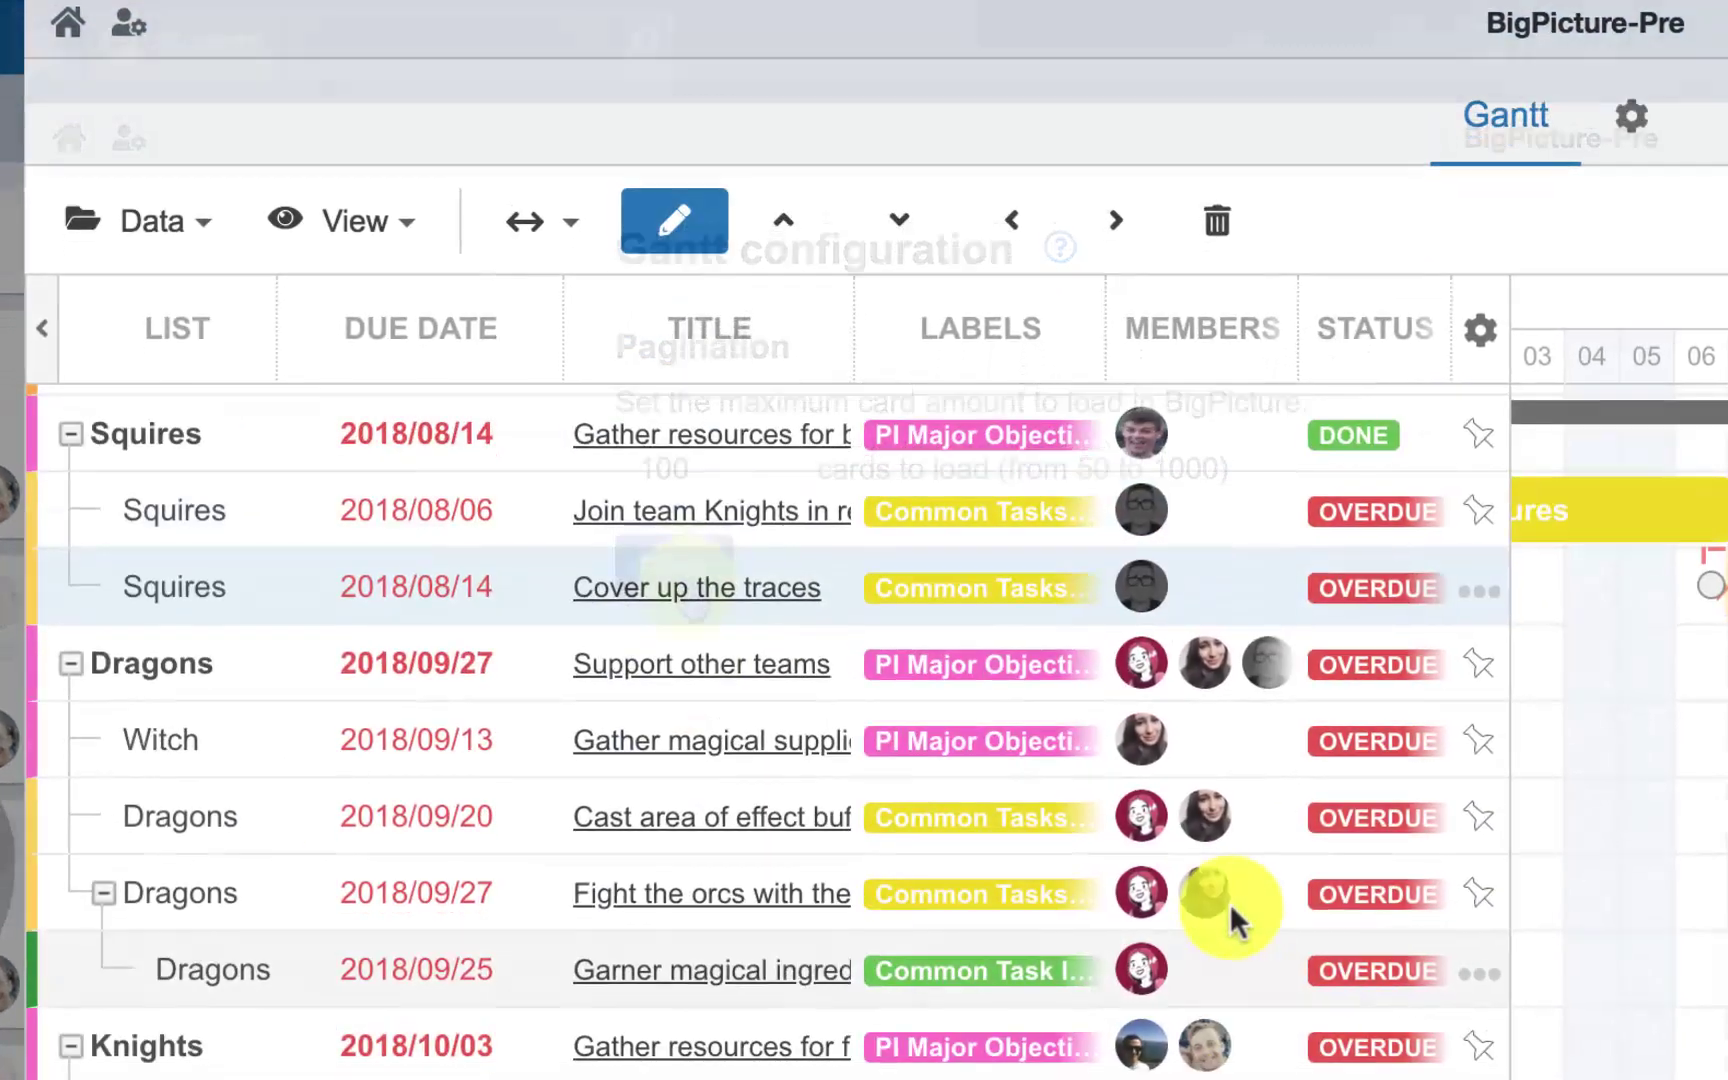
pyautogui.scroll(-3, 1261, 586)
pyautogui.scroll(-3, 1304, 224)
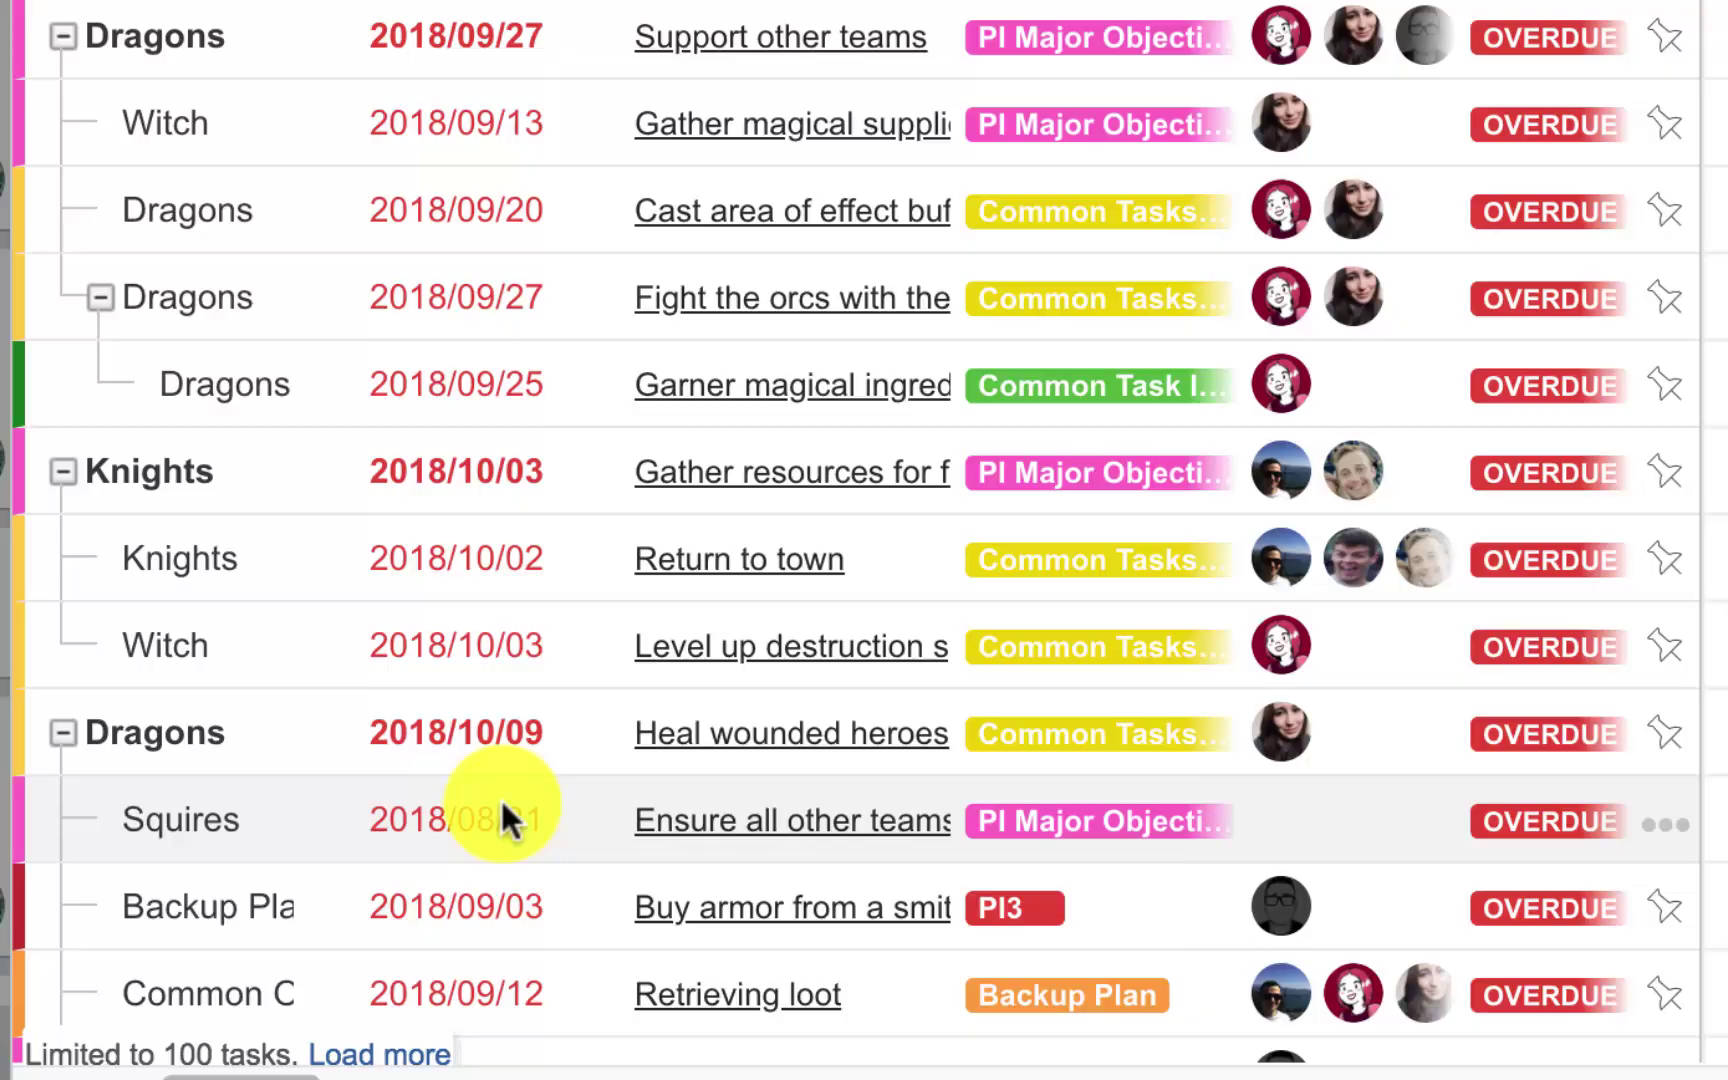
pyautogui.scroll(-2, 500, 796)
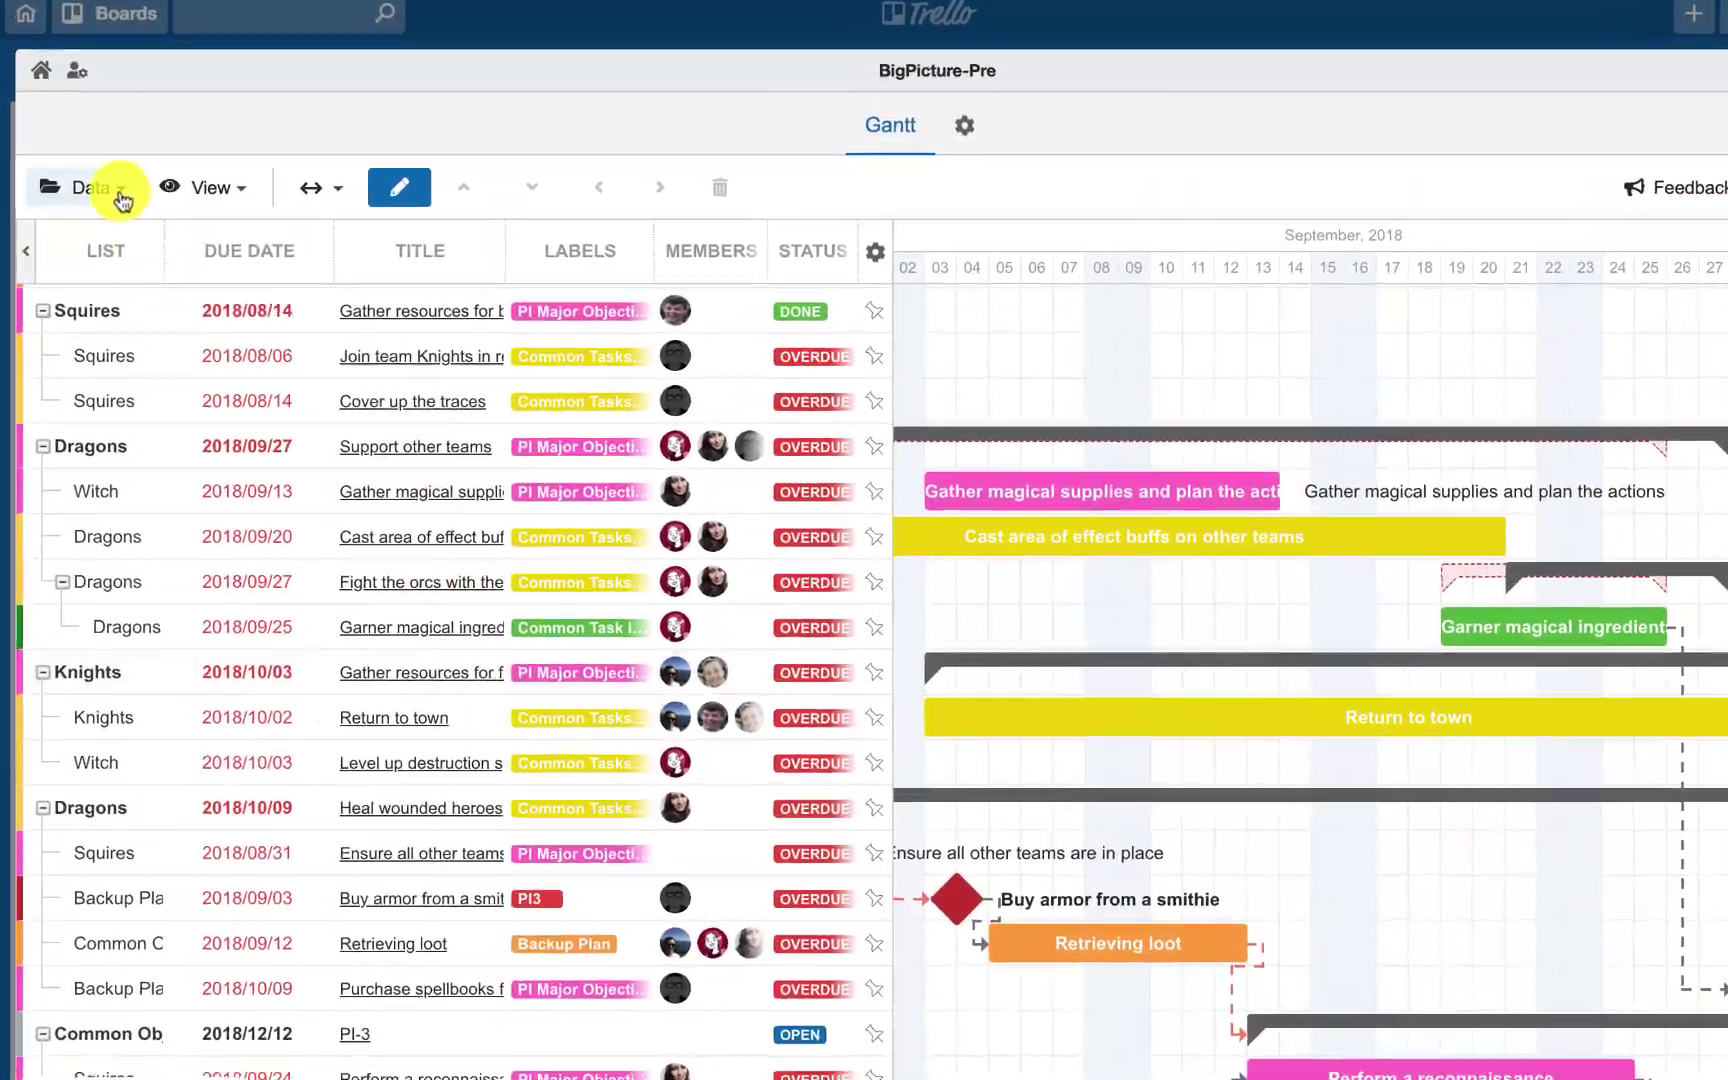
# Sort the tasks A–Z by Title, then select a task row
pyautogui.click(114, 196)
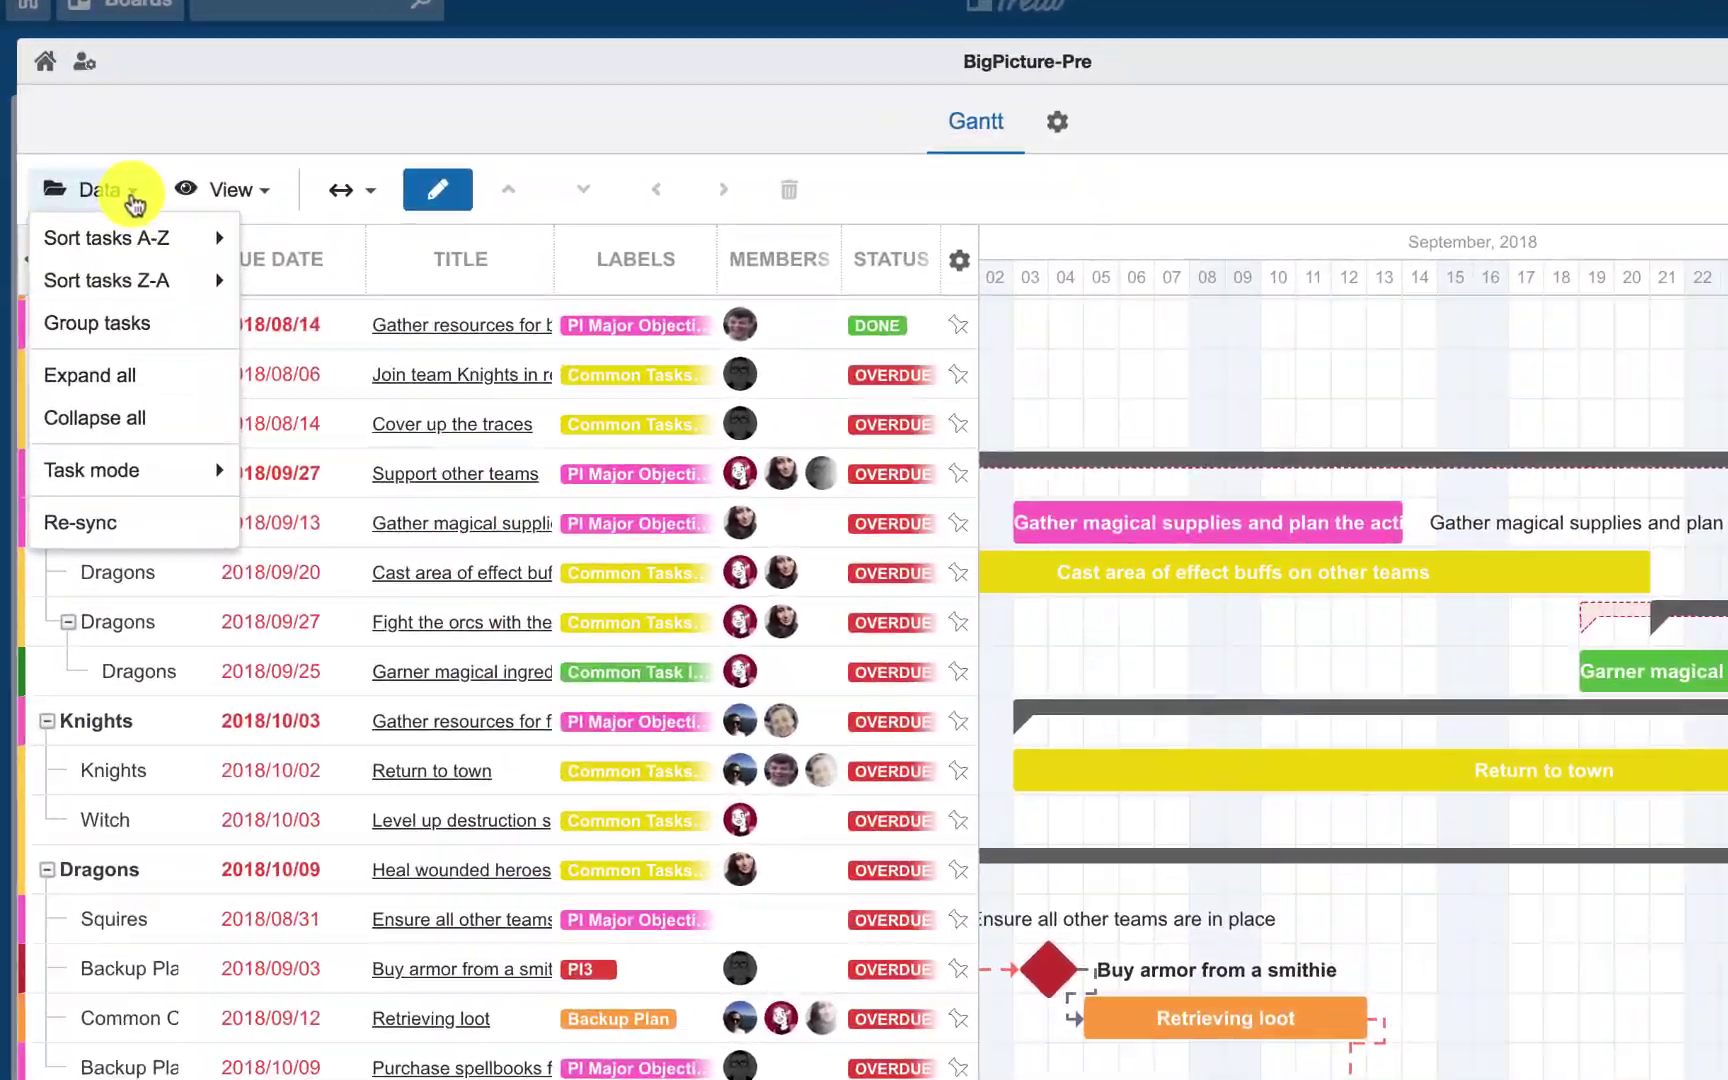
pyautogui.moveTo(135, 258)
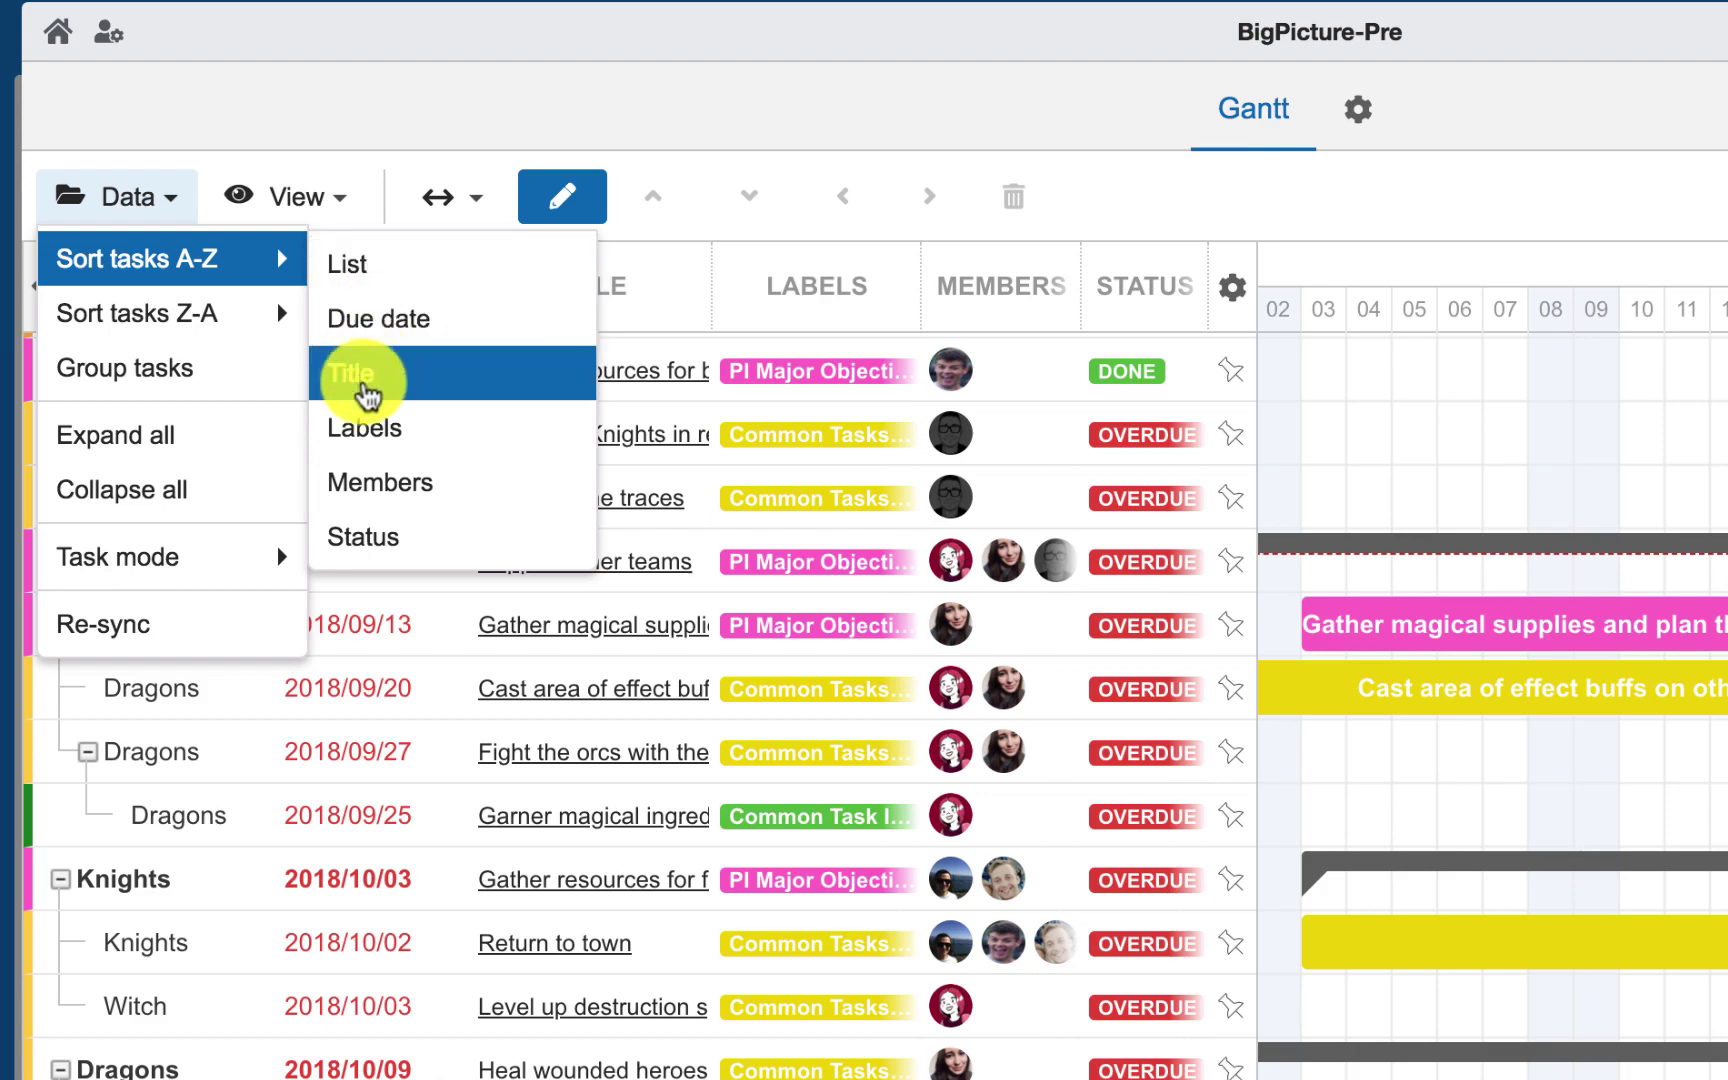
pyautogui.click(362, 380)
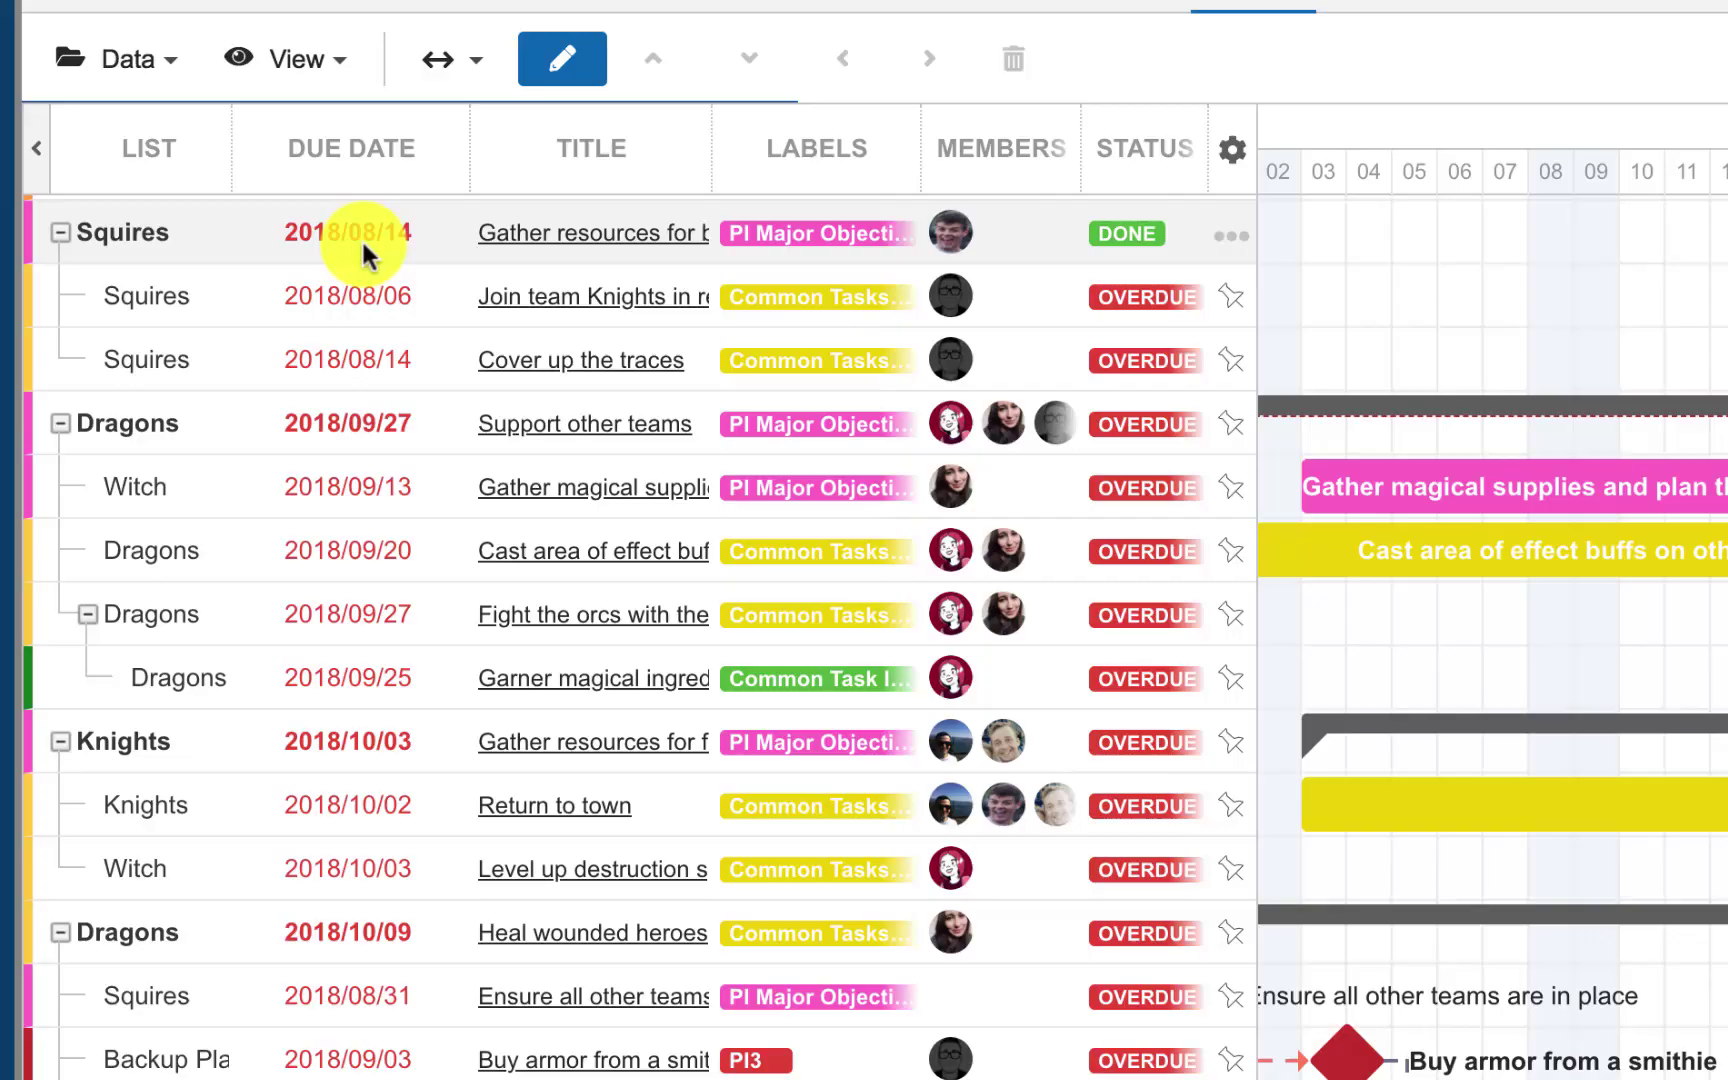
pyautogui.scroll(-10, 362, 240)
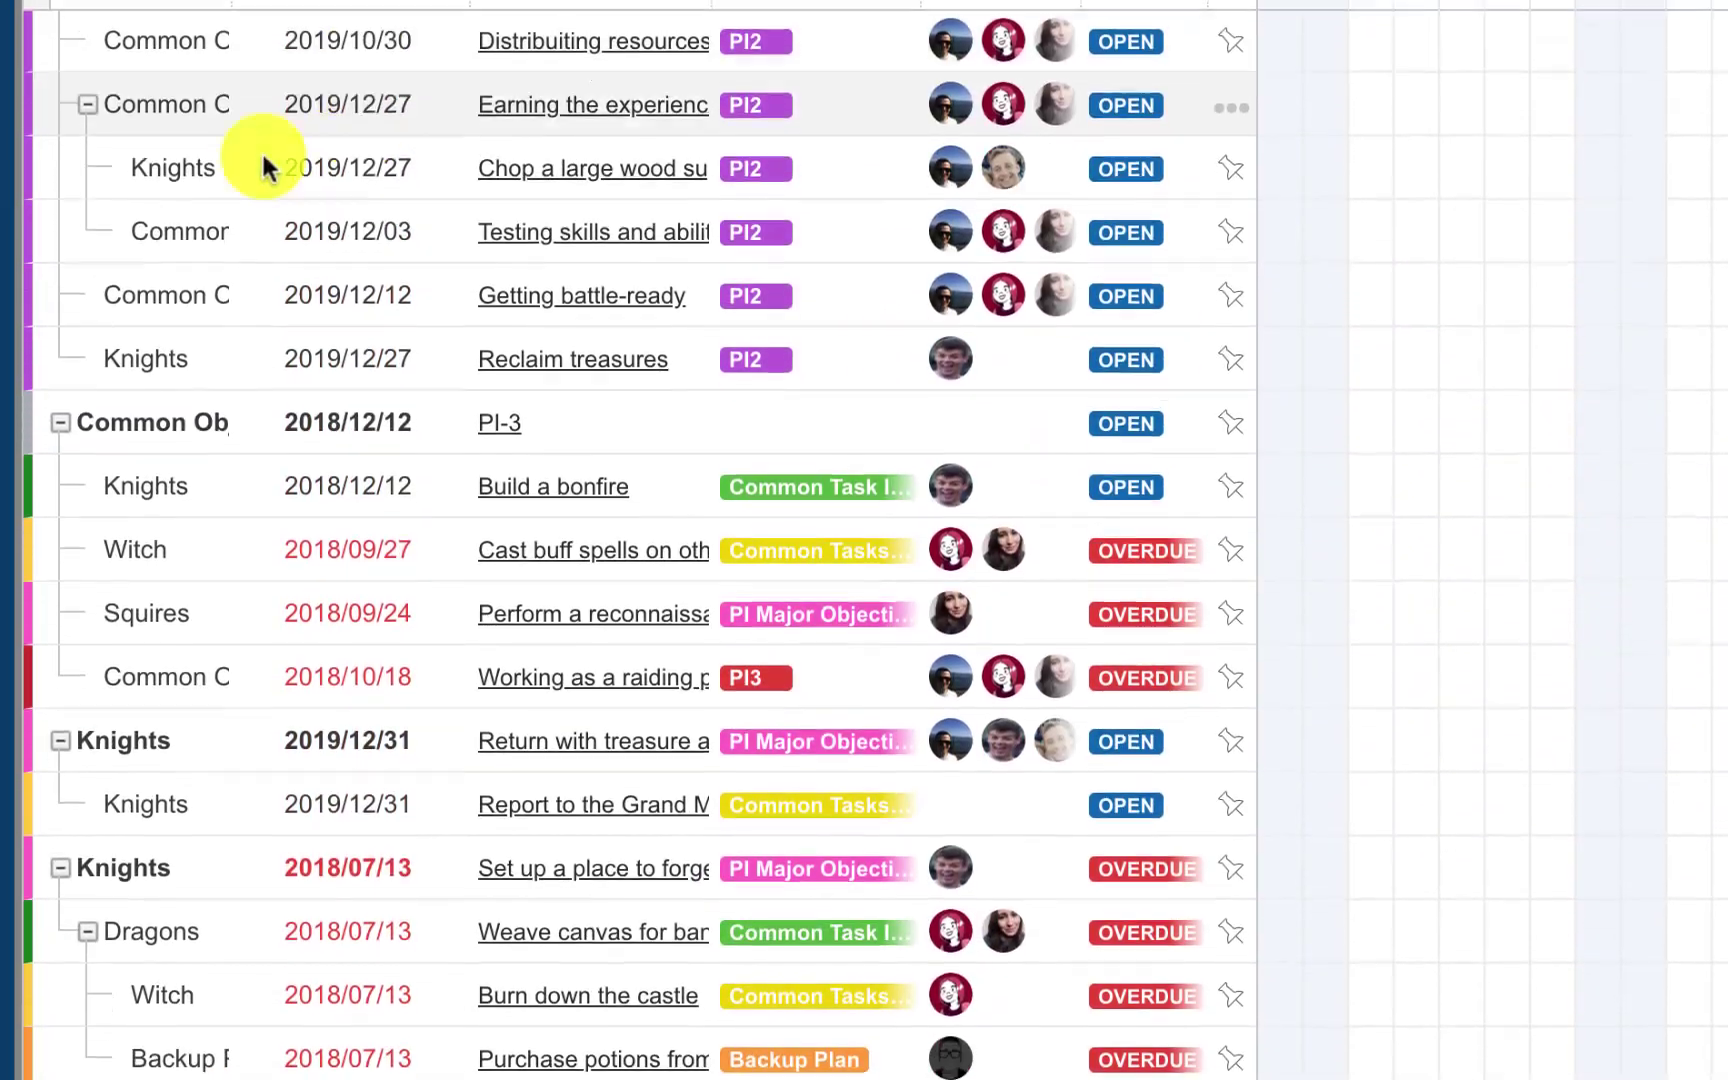
pyautogui.click(240, 223)
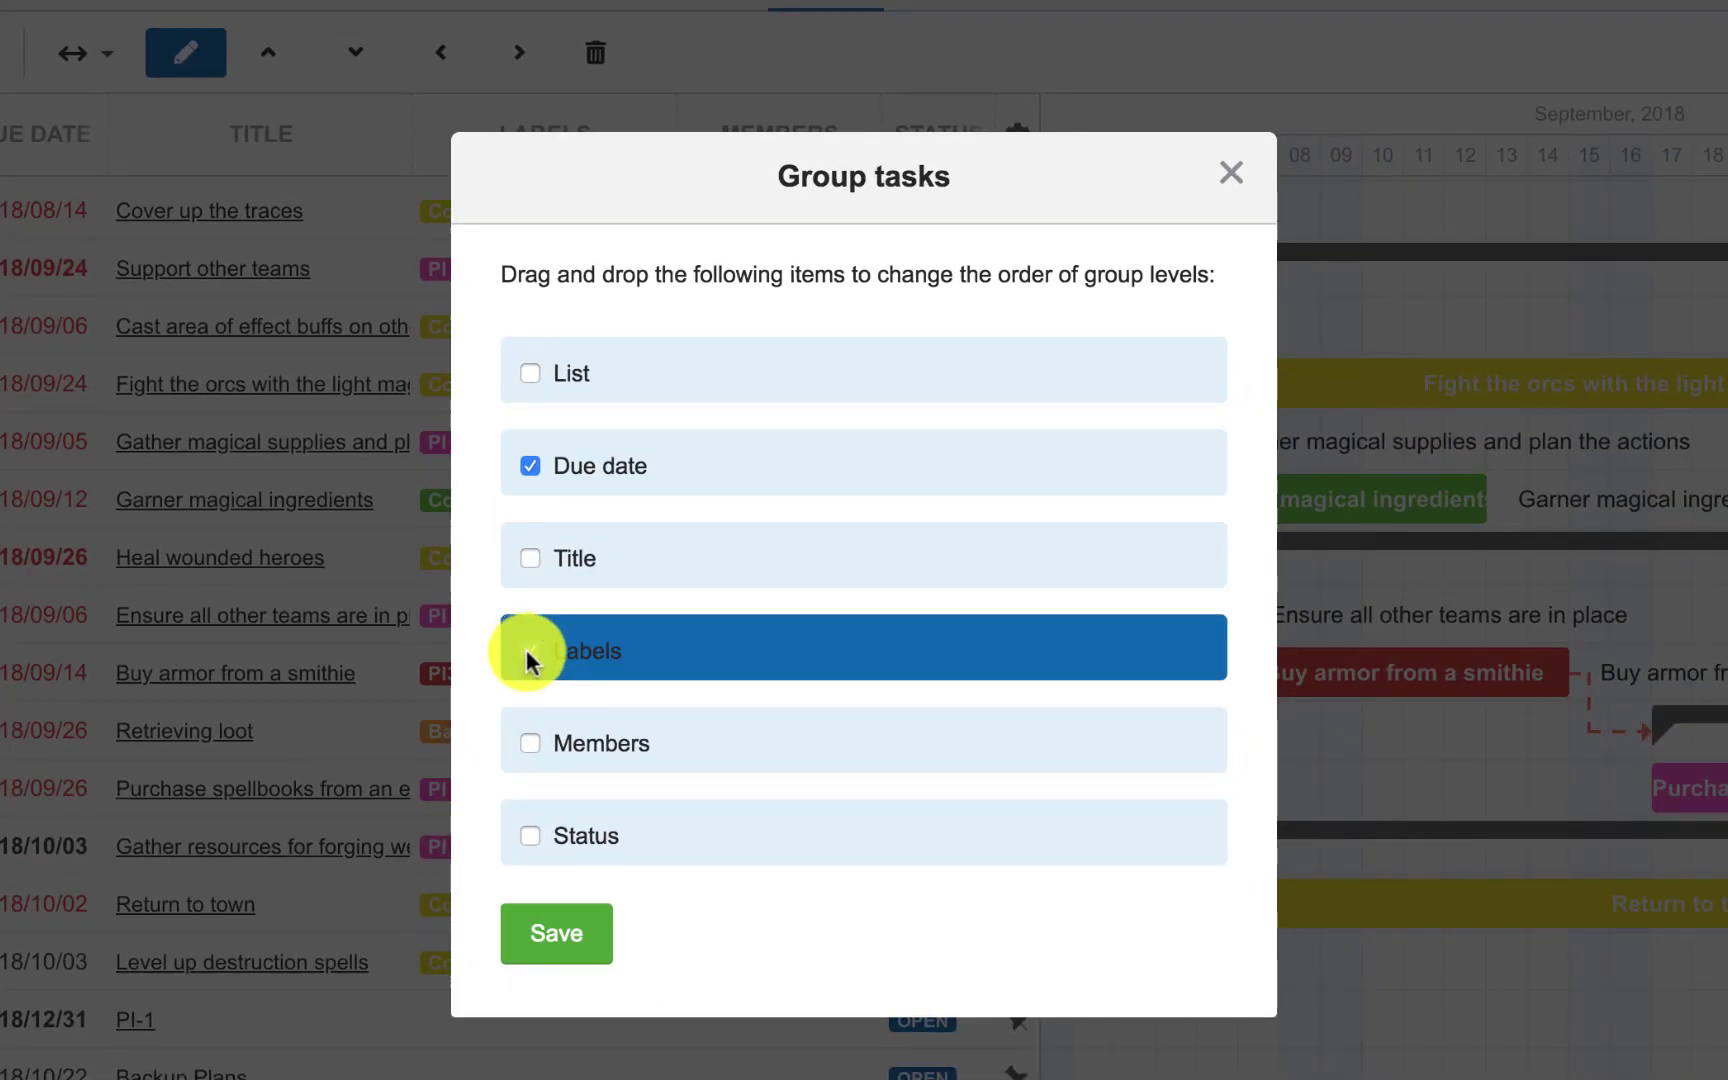
pyautogui.click(526, 649)
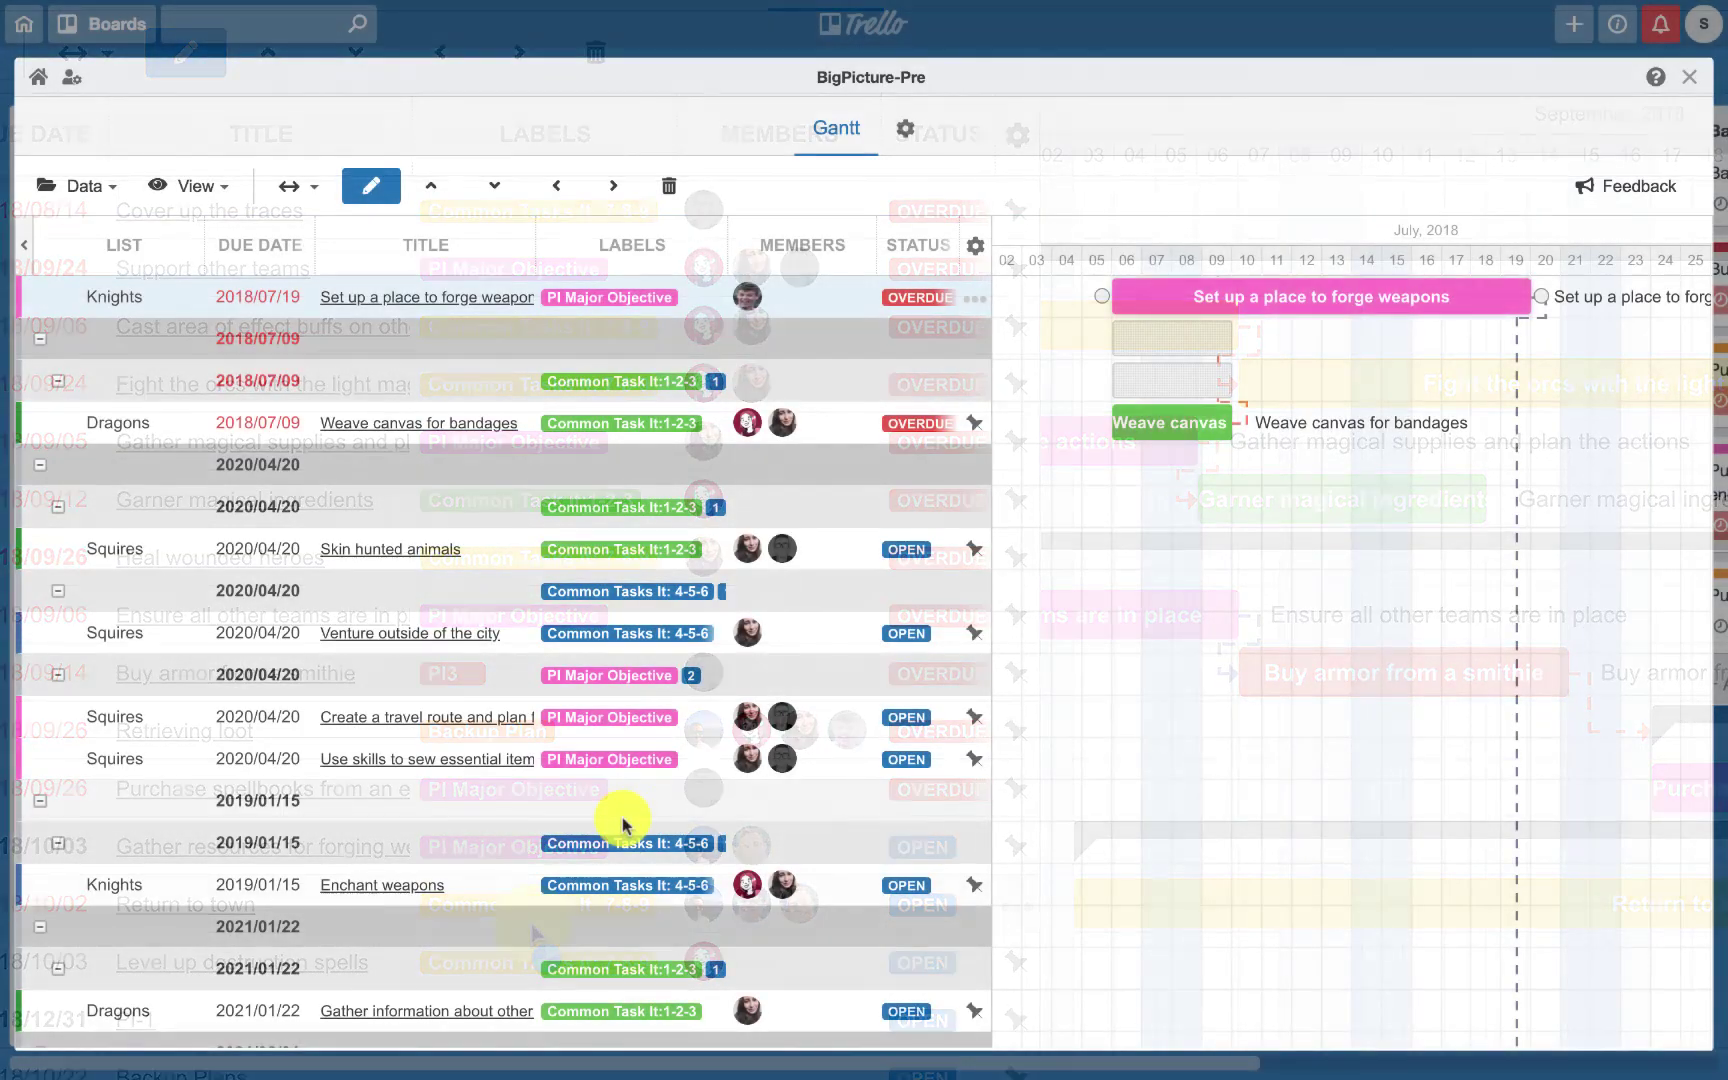
pyautogui.scroll(-4, 745, 908)
pyautogui.scroll(-3, 745, 908)
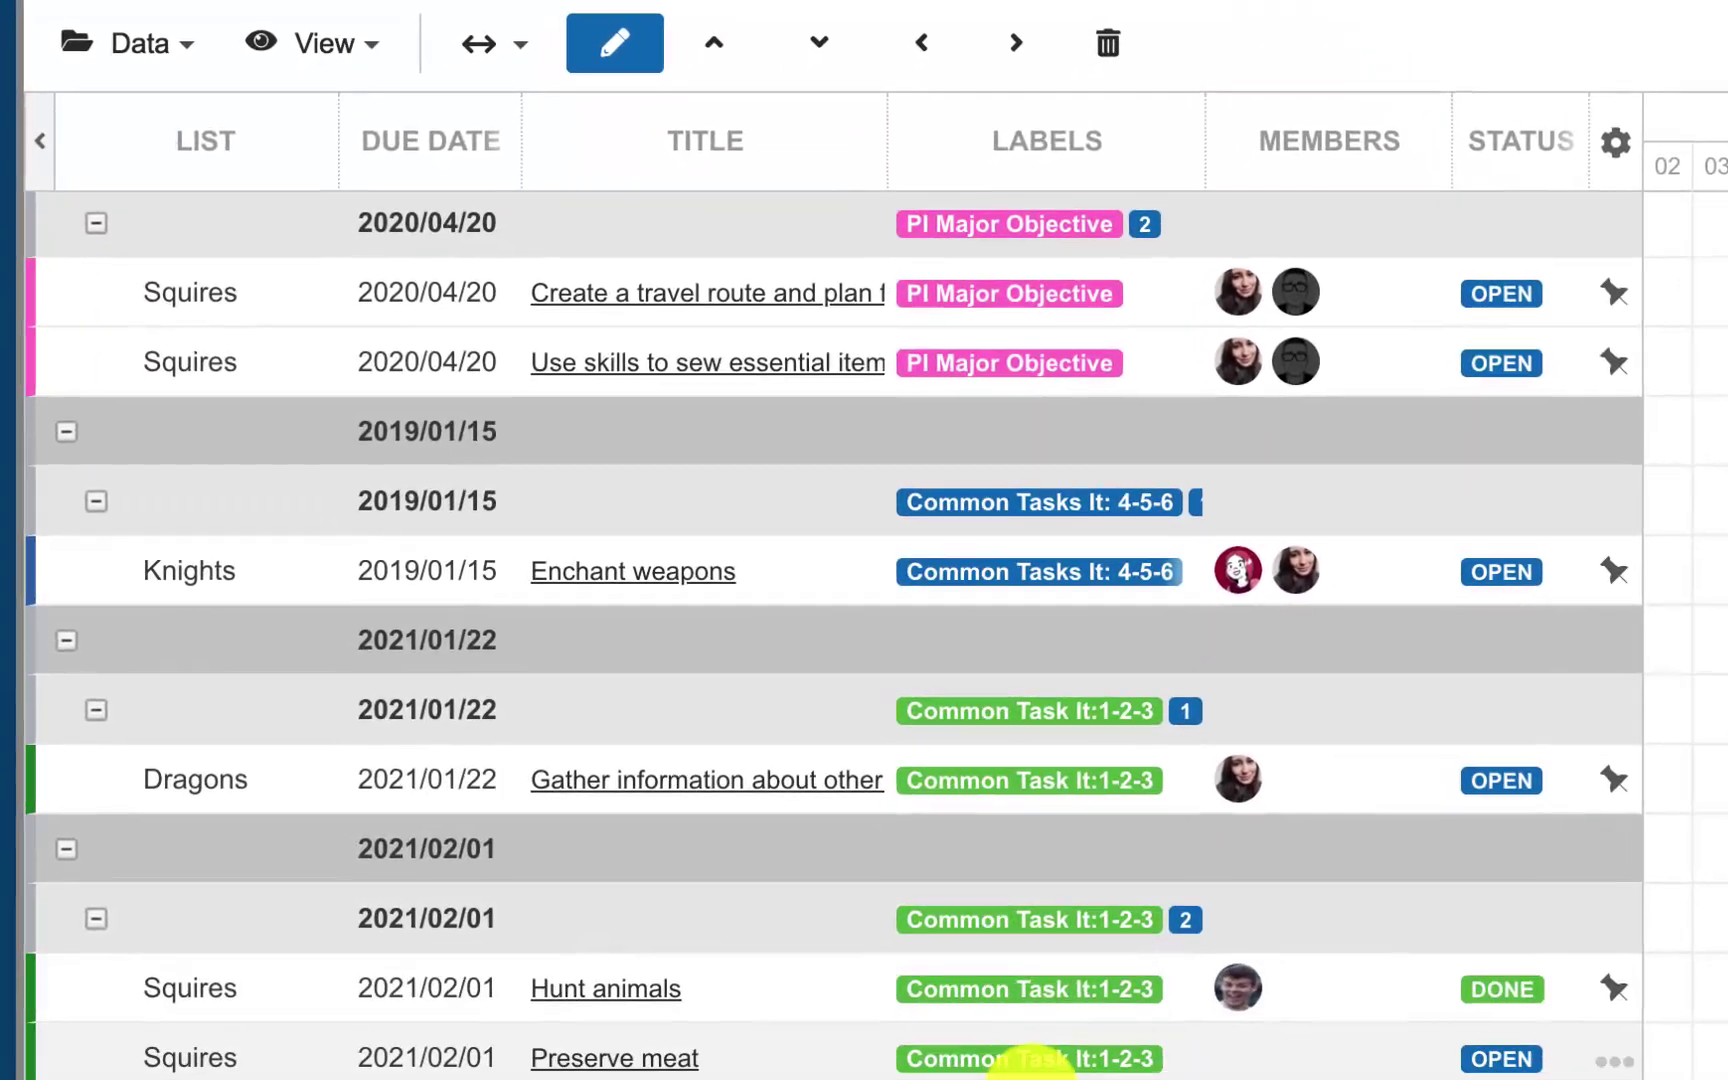
pyautogui.scroll(-2, 745, 908)
pyautogui.scroll(-1, 745, 908)
pyautogui.scroll(-3, 1037, 1072)
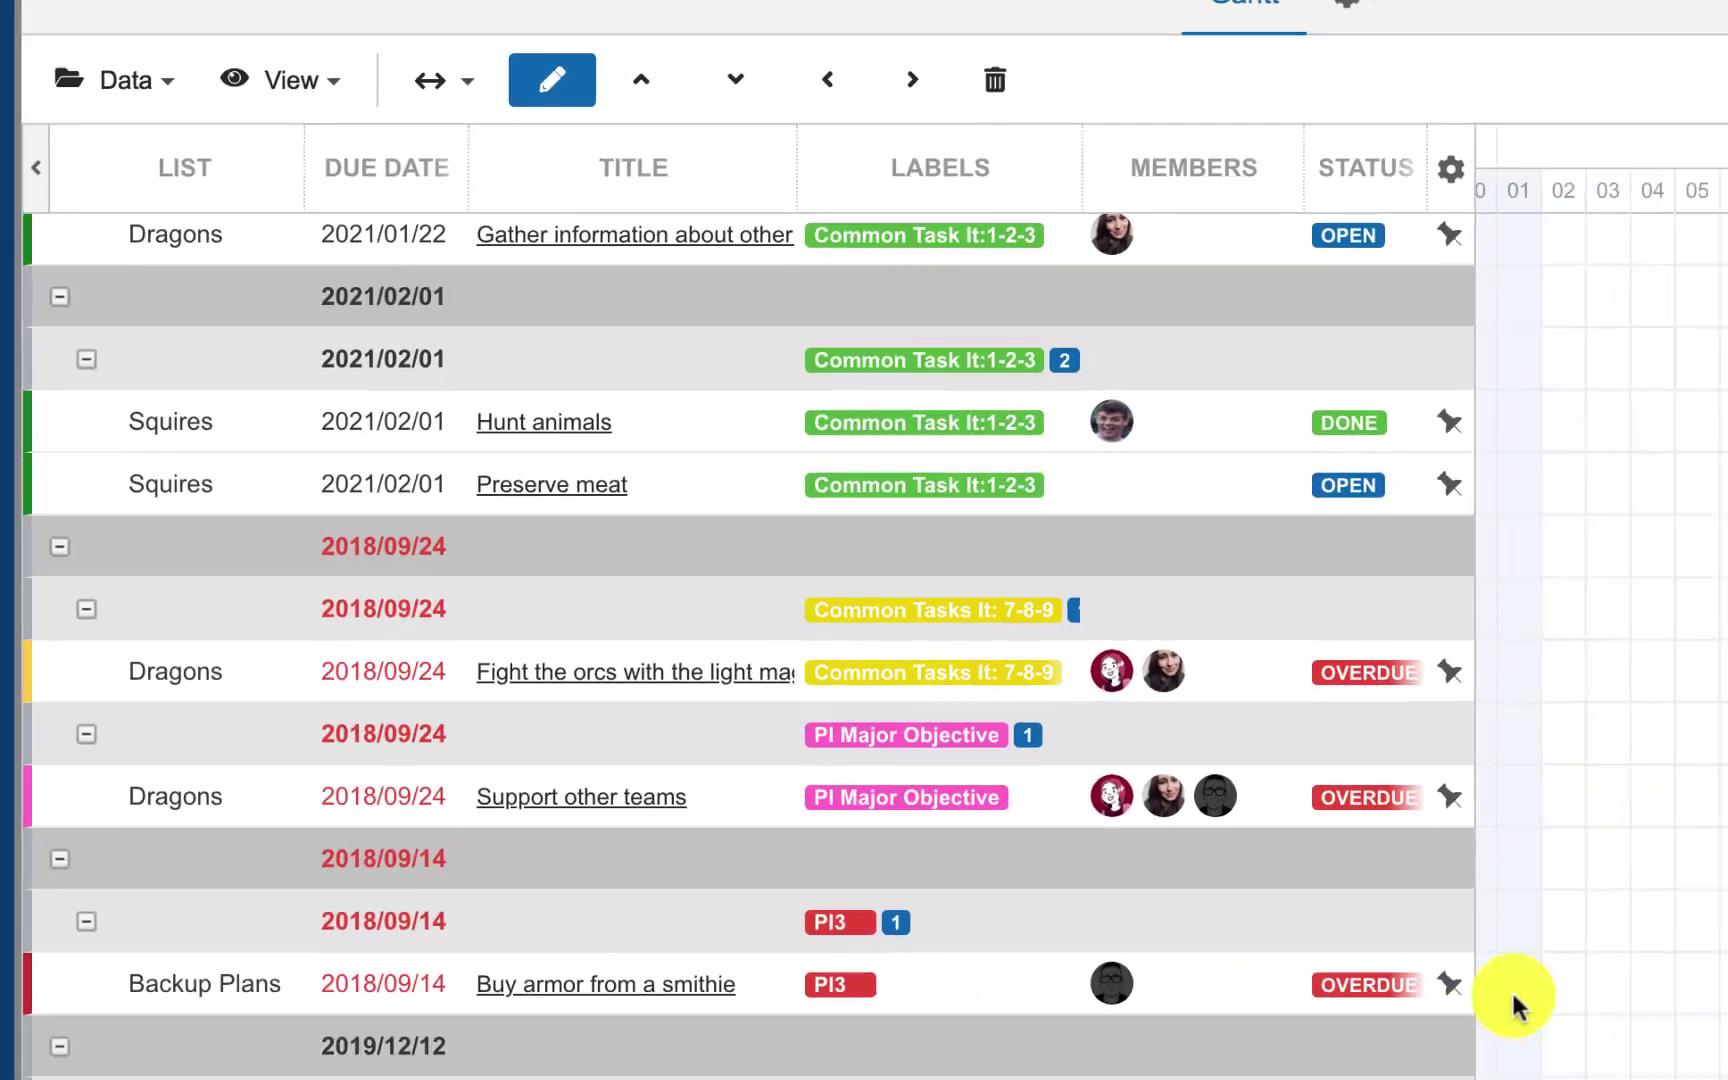
pyautogui.scroll(-4, 830, 770)
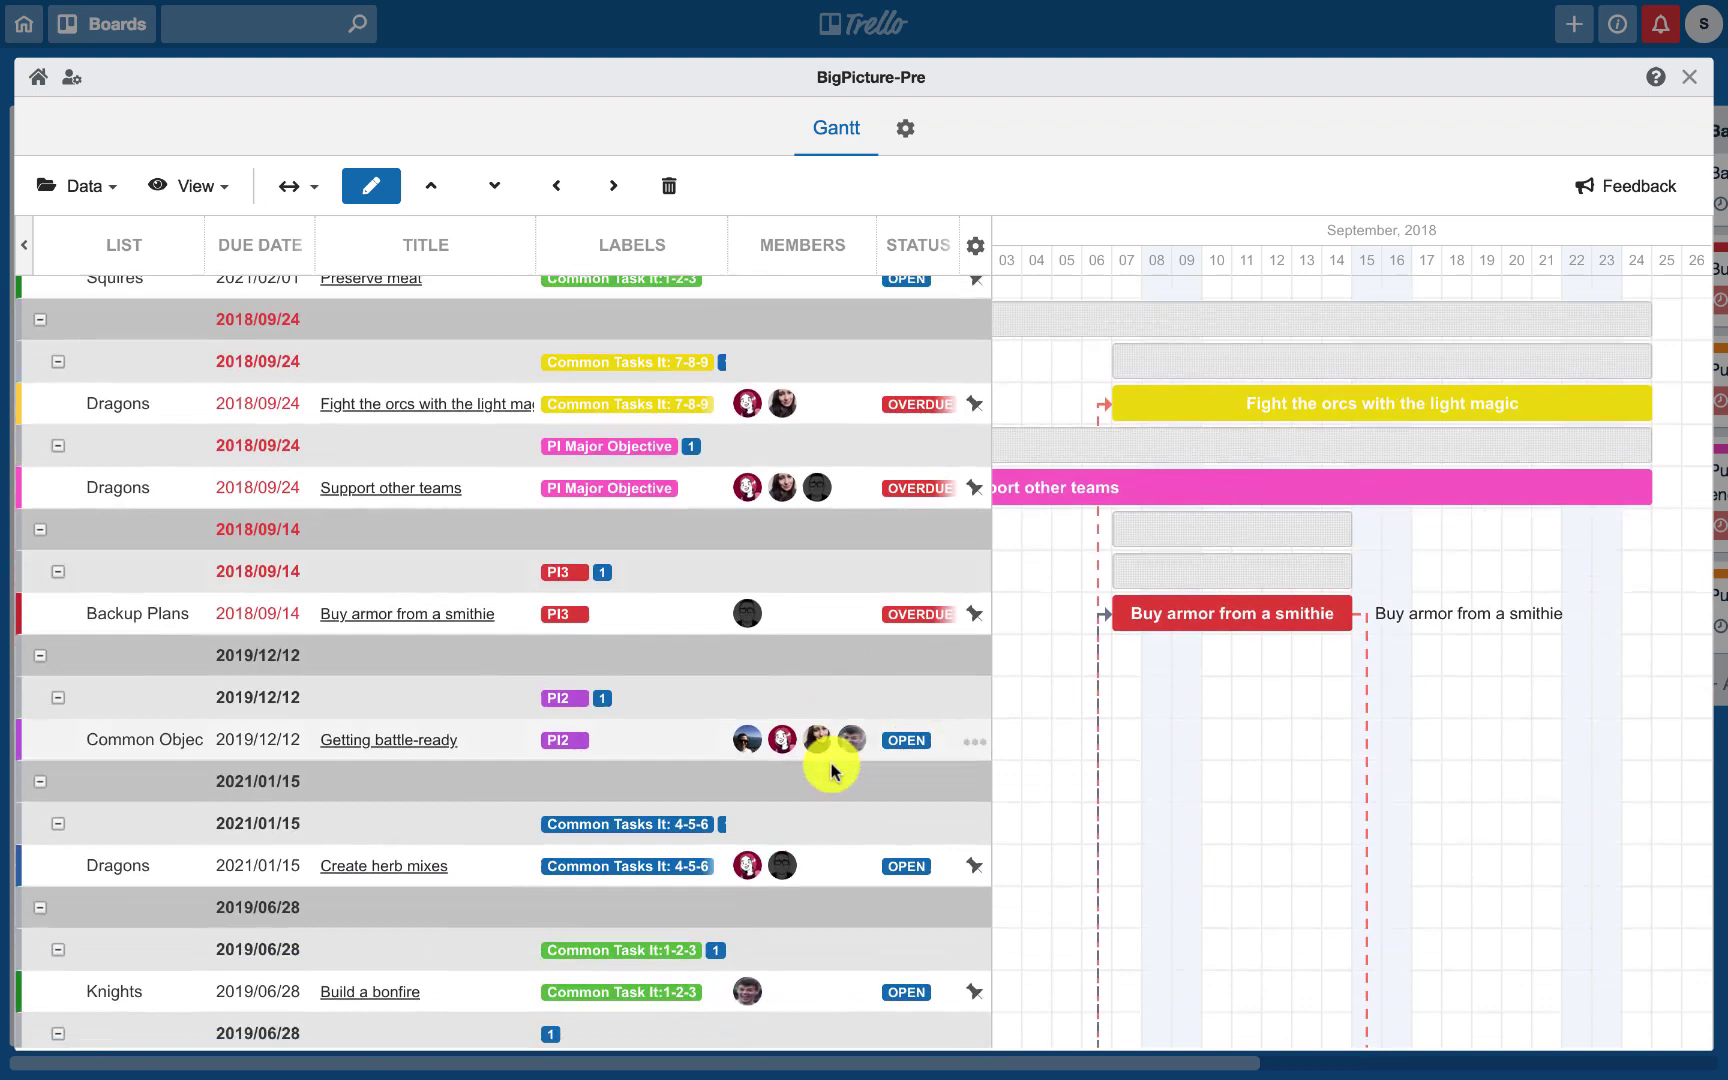
pyautogui.scroll(-1, 830, 770)
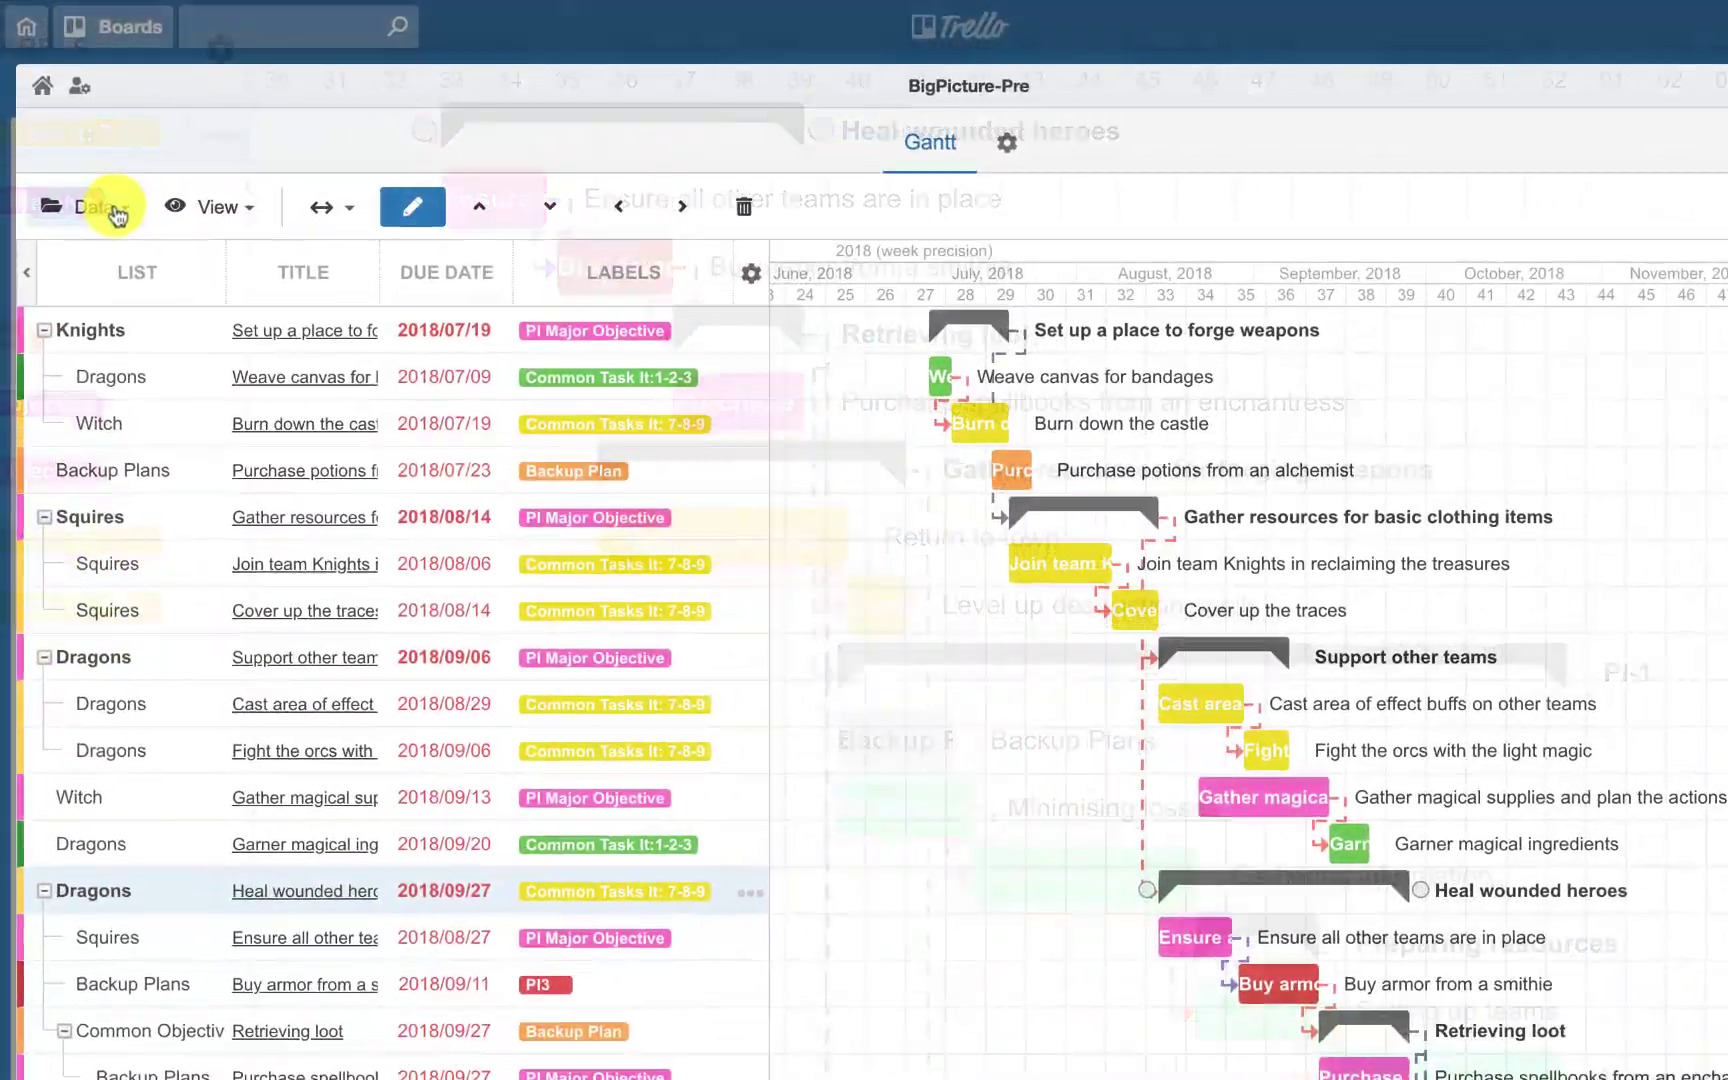
# Use Data > Collapse all to fold the Gantt down to top-level parent tasks
pyautogui.click(135, 245)
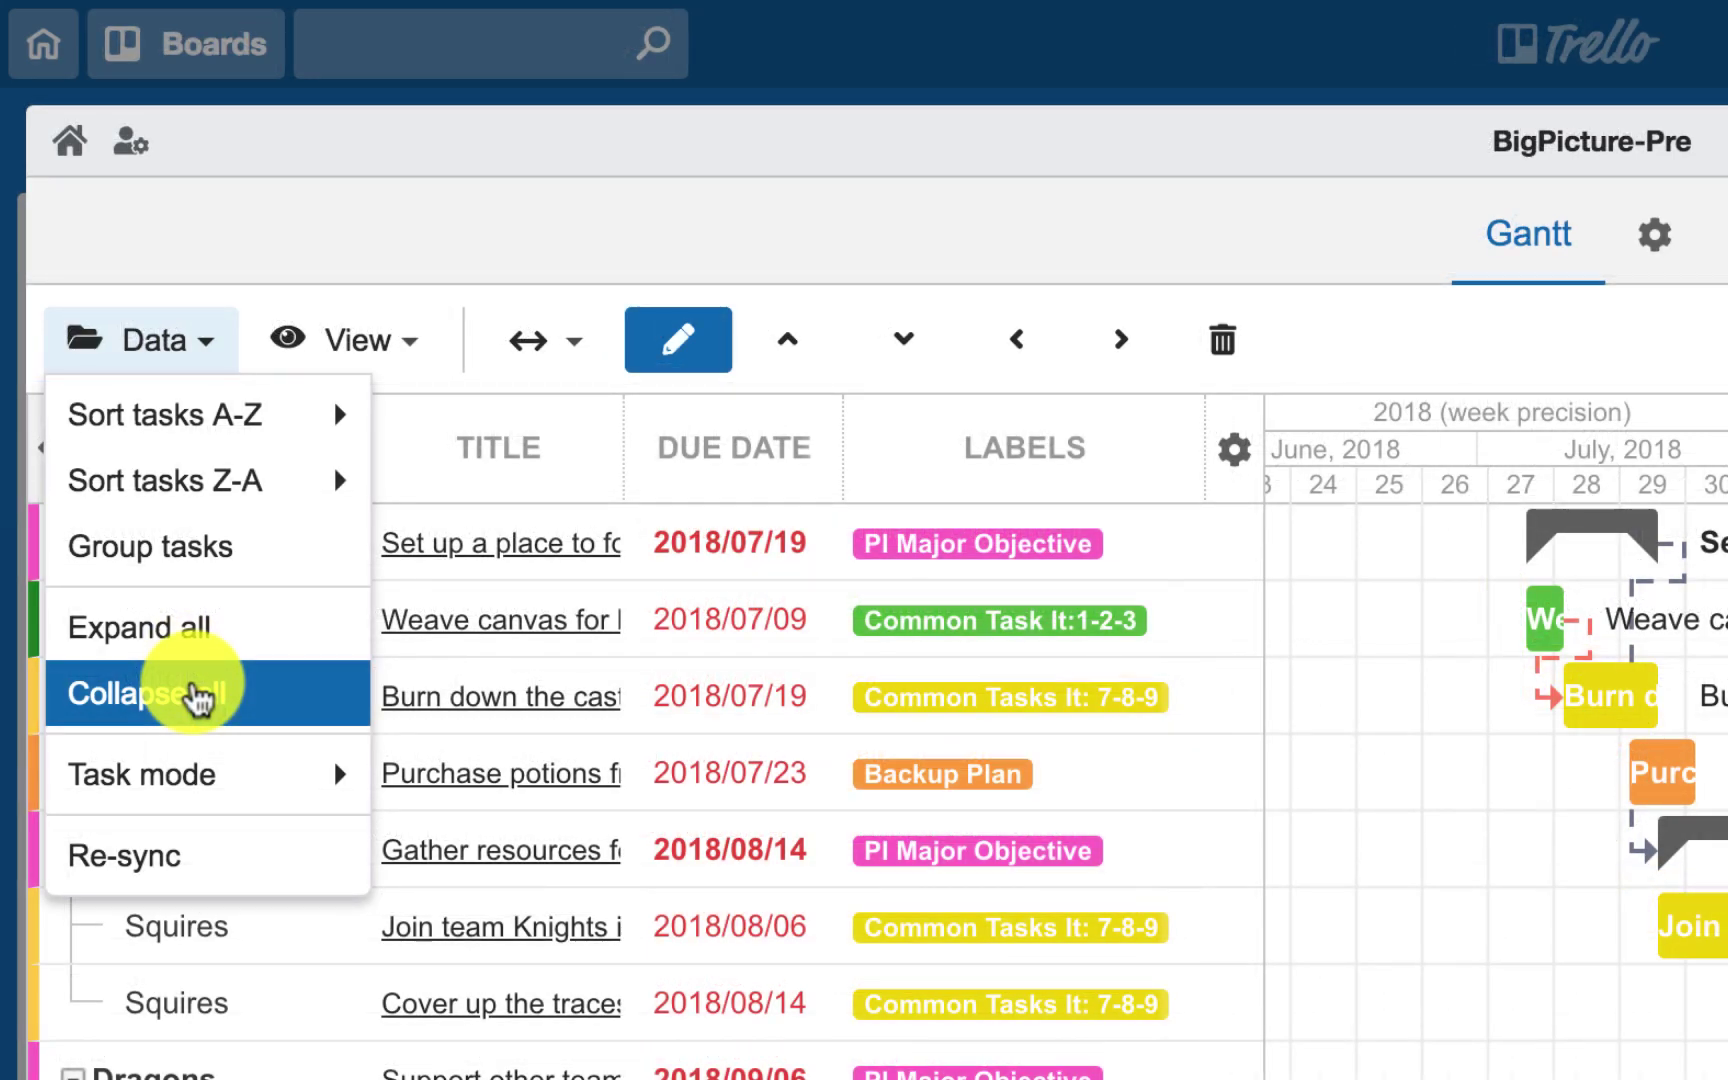
pyautogui.click(195, 690)
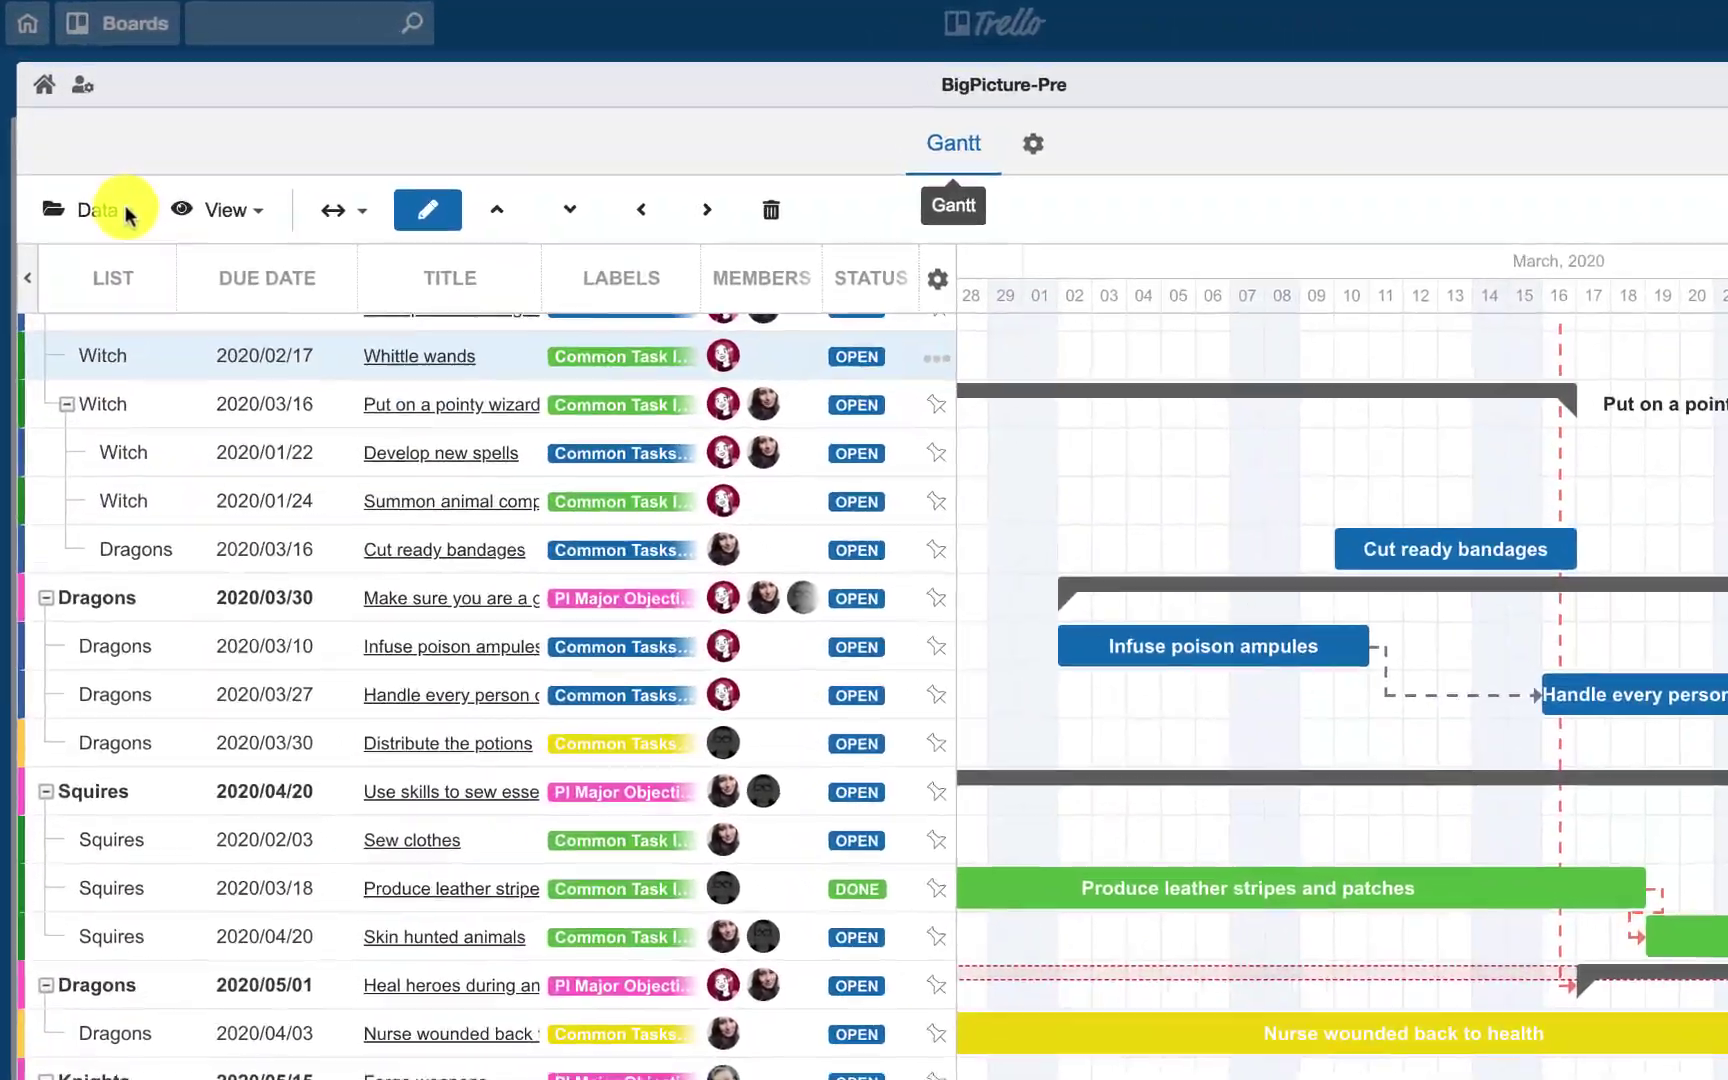
# Lock task mode, link Ensure all other teams to Buy armor, and delay Ensure
pyautogui.click(118, 198)
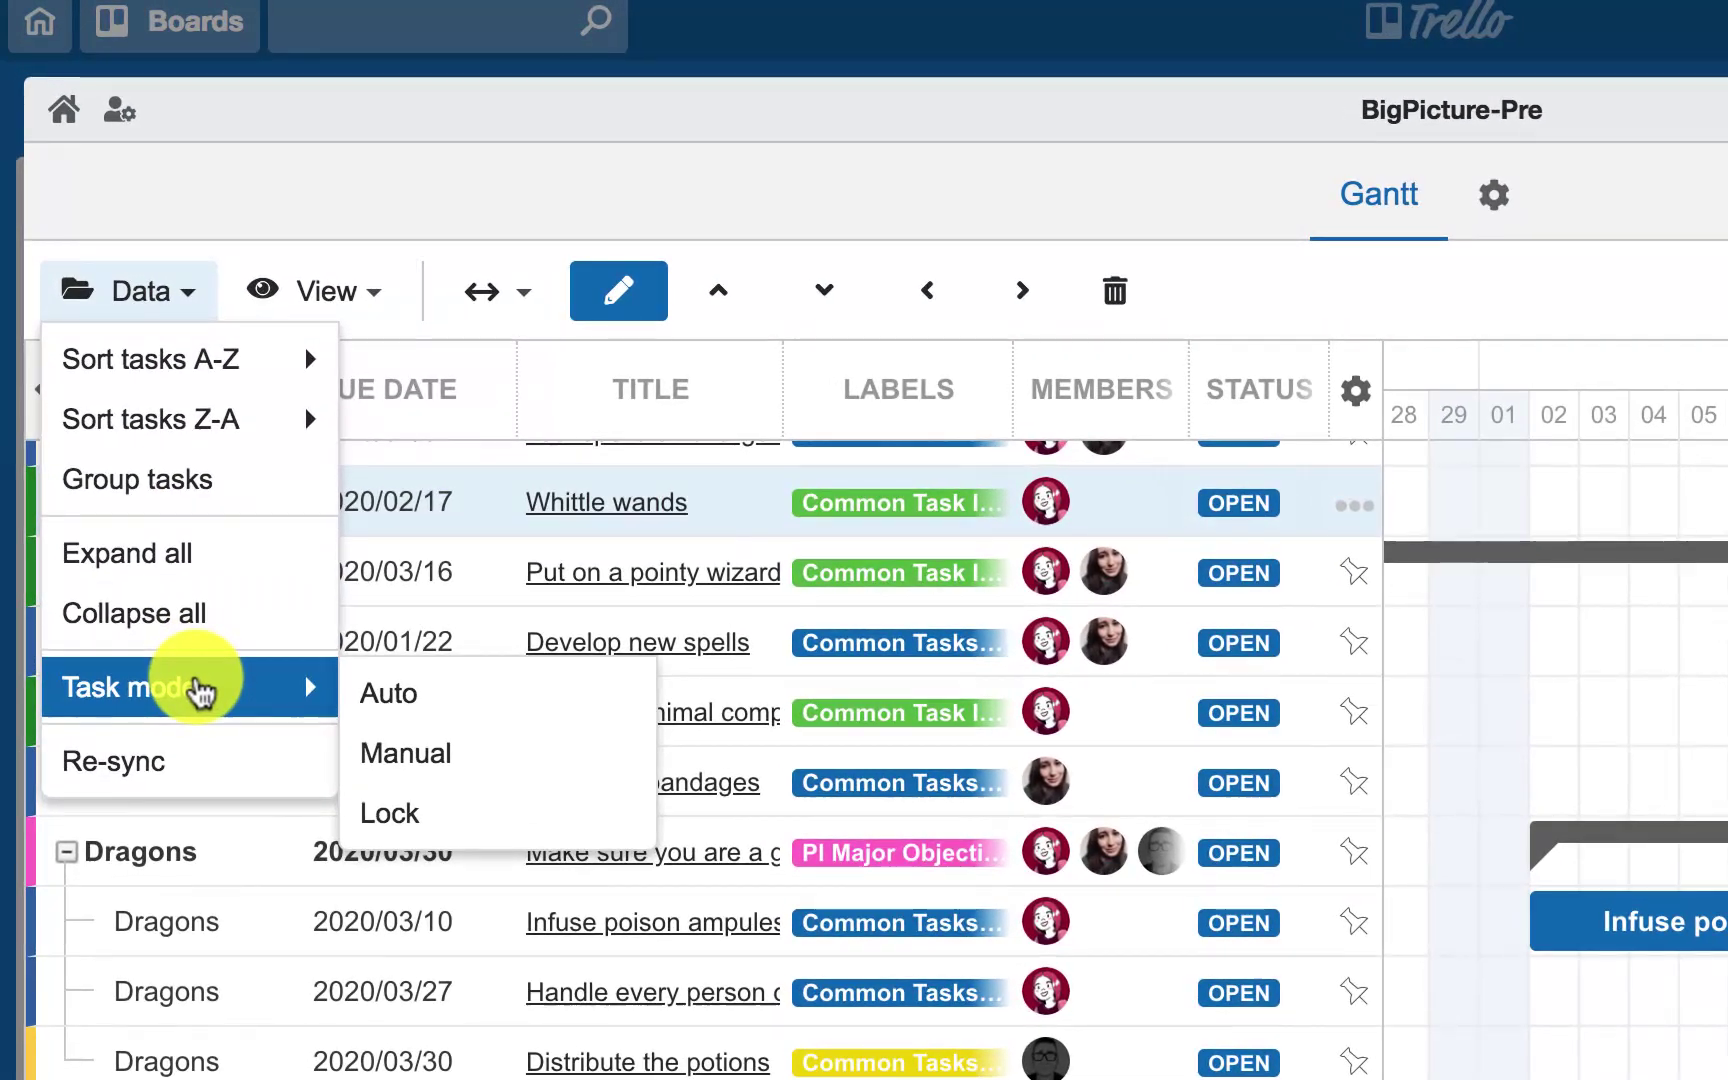
pyautogui.moveTo(130, 687)
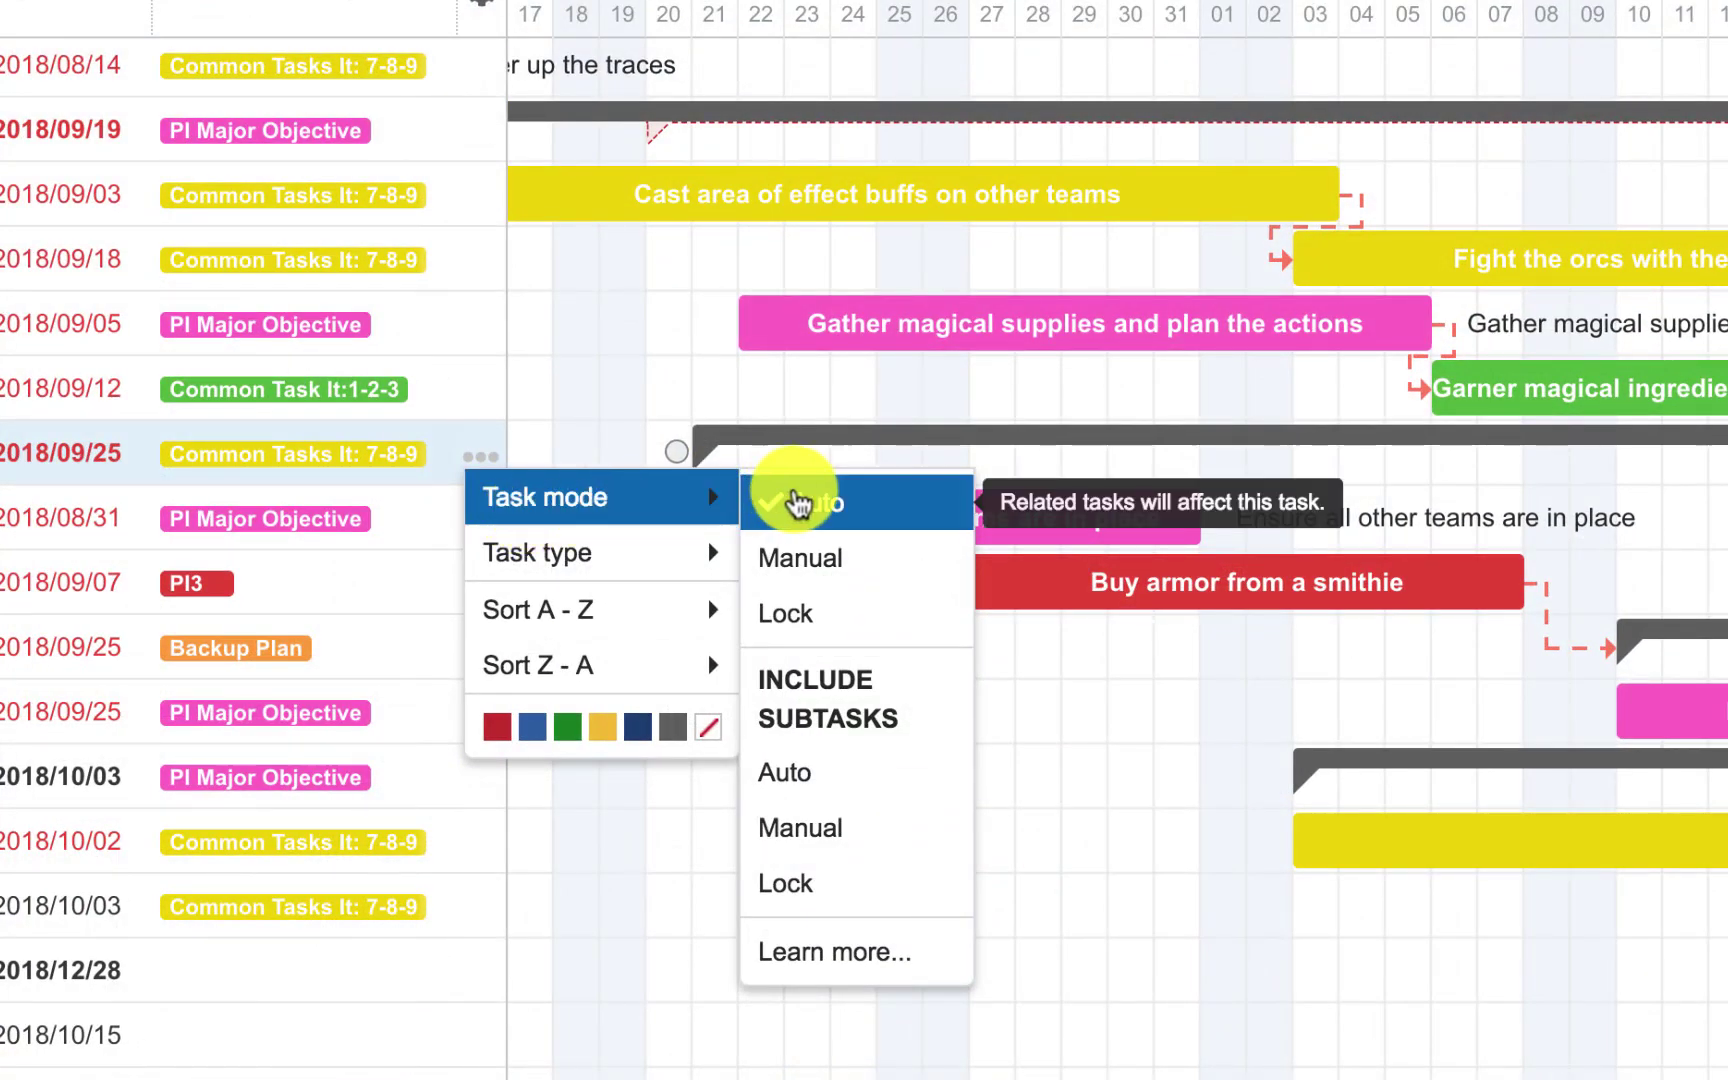
pyautogui.click(797, 503)
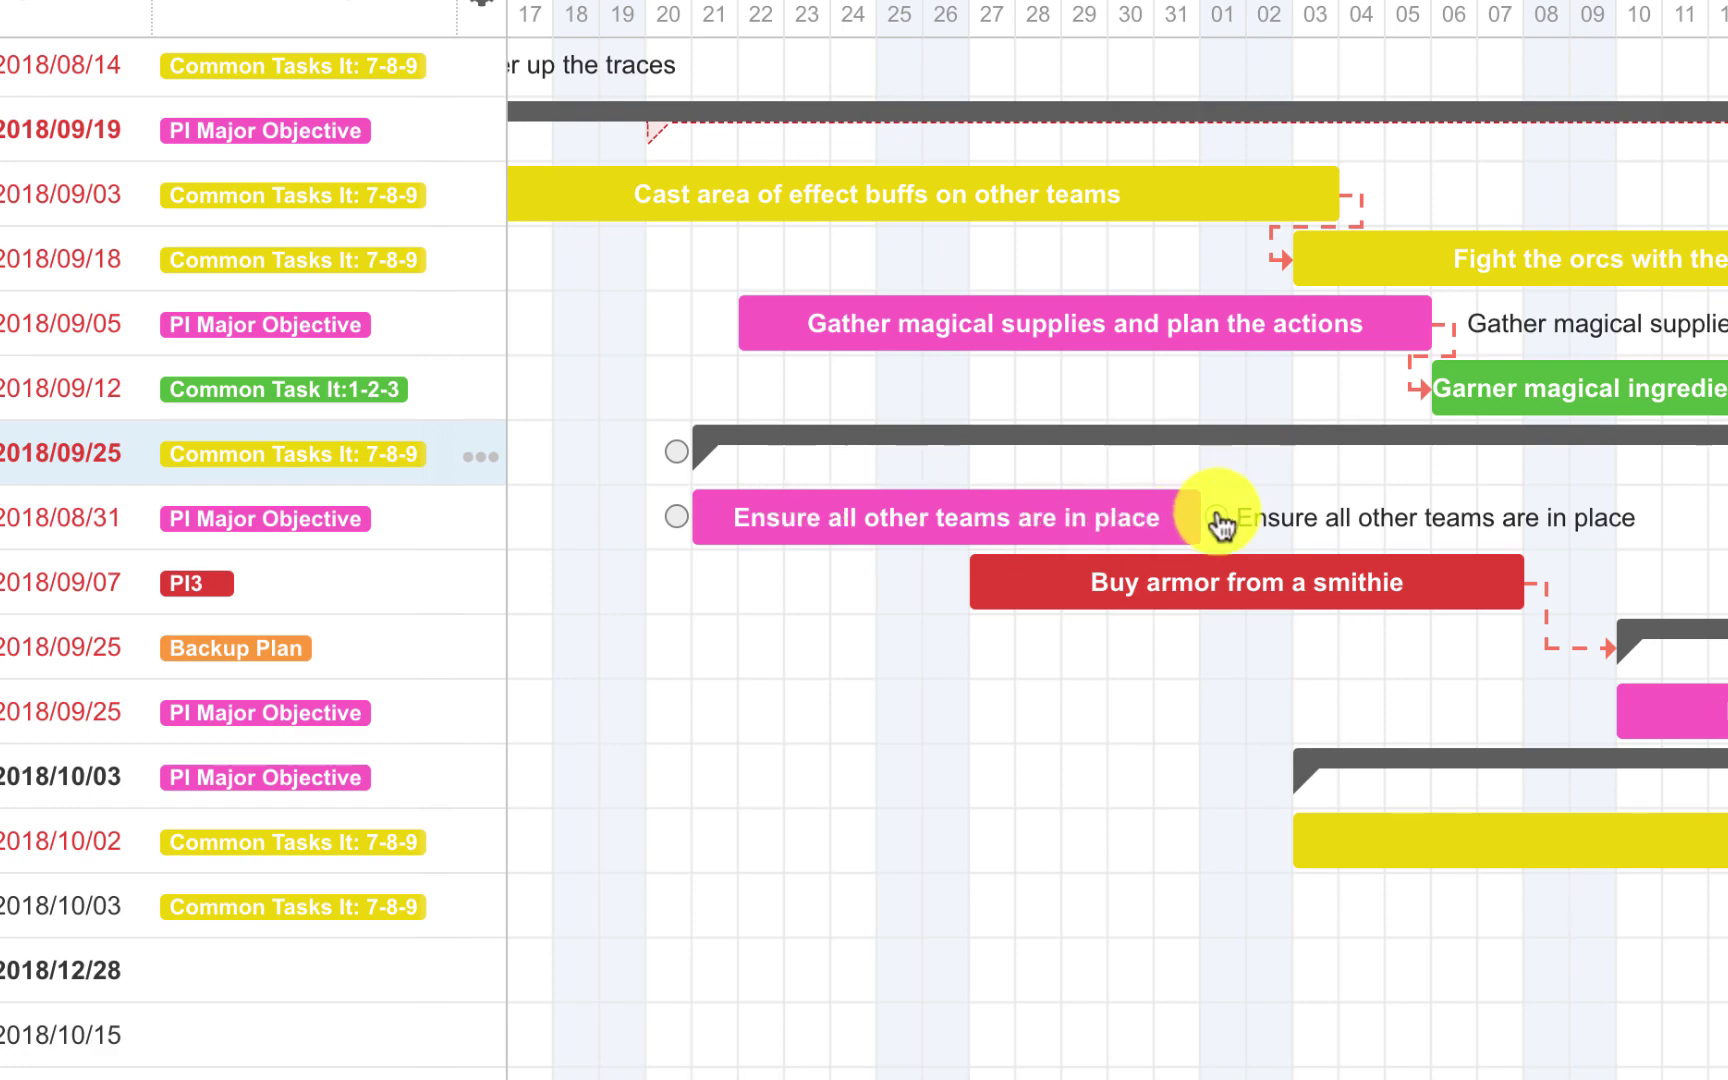
pyautogui.moveTo(1220, 520); pyautogui.dragTo(953, 579)
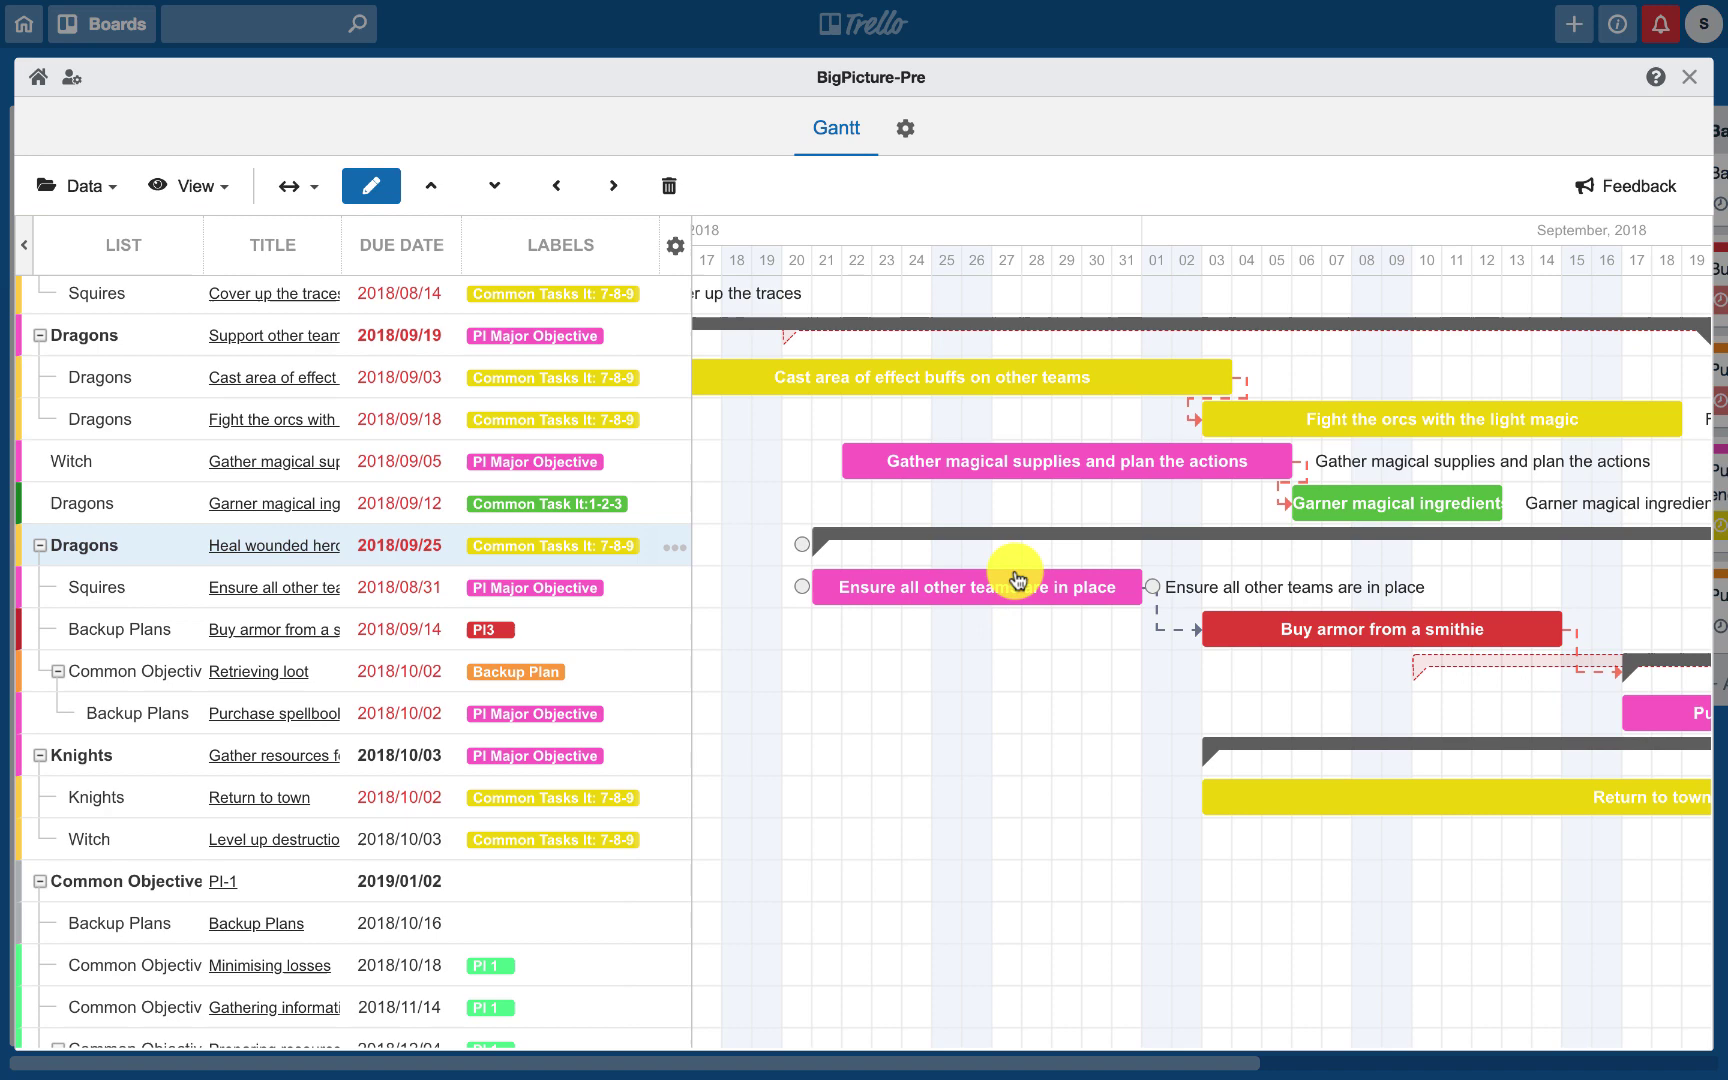
pyautogui.moveTo(1017, 580); pyautogui.dragTo(1097, 572)
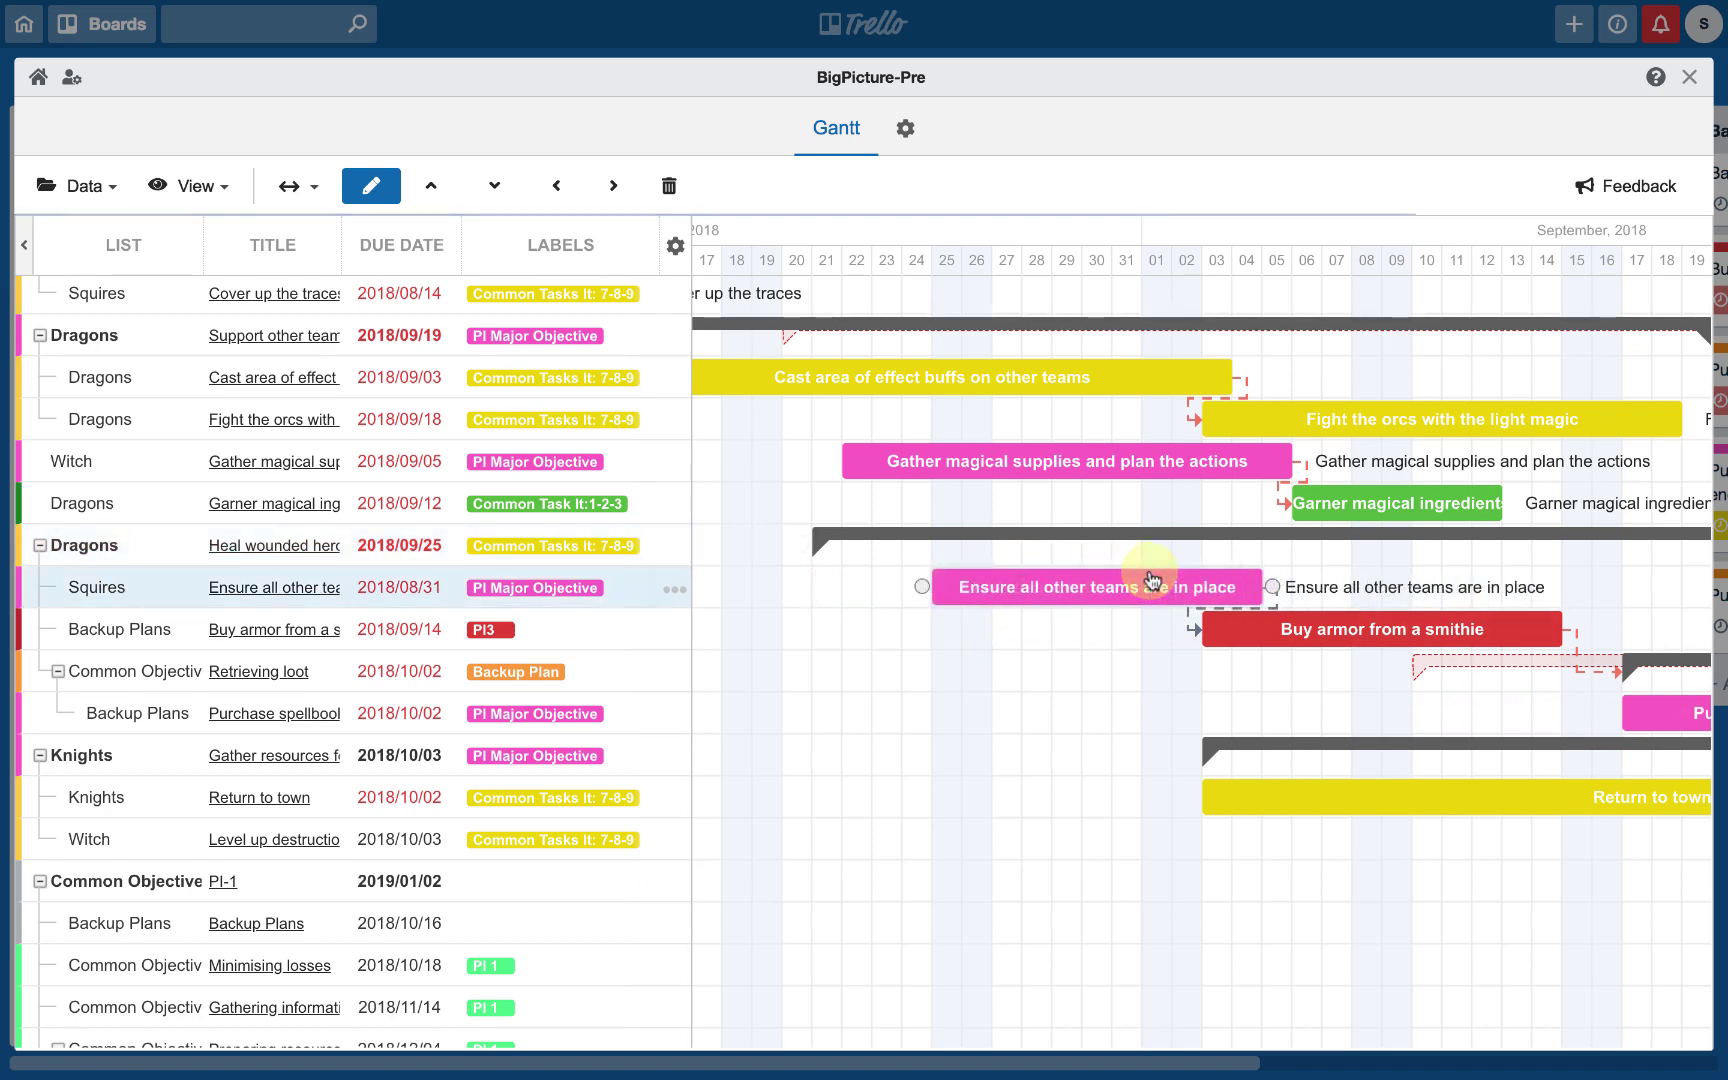
# Set the Enhance weapons subtasks to Manual task mode
pyautogui.hscroll(5, 1168, 705)
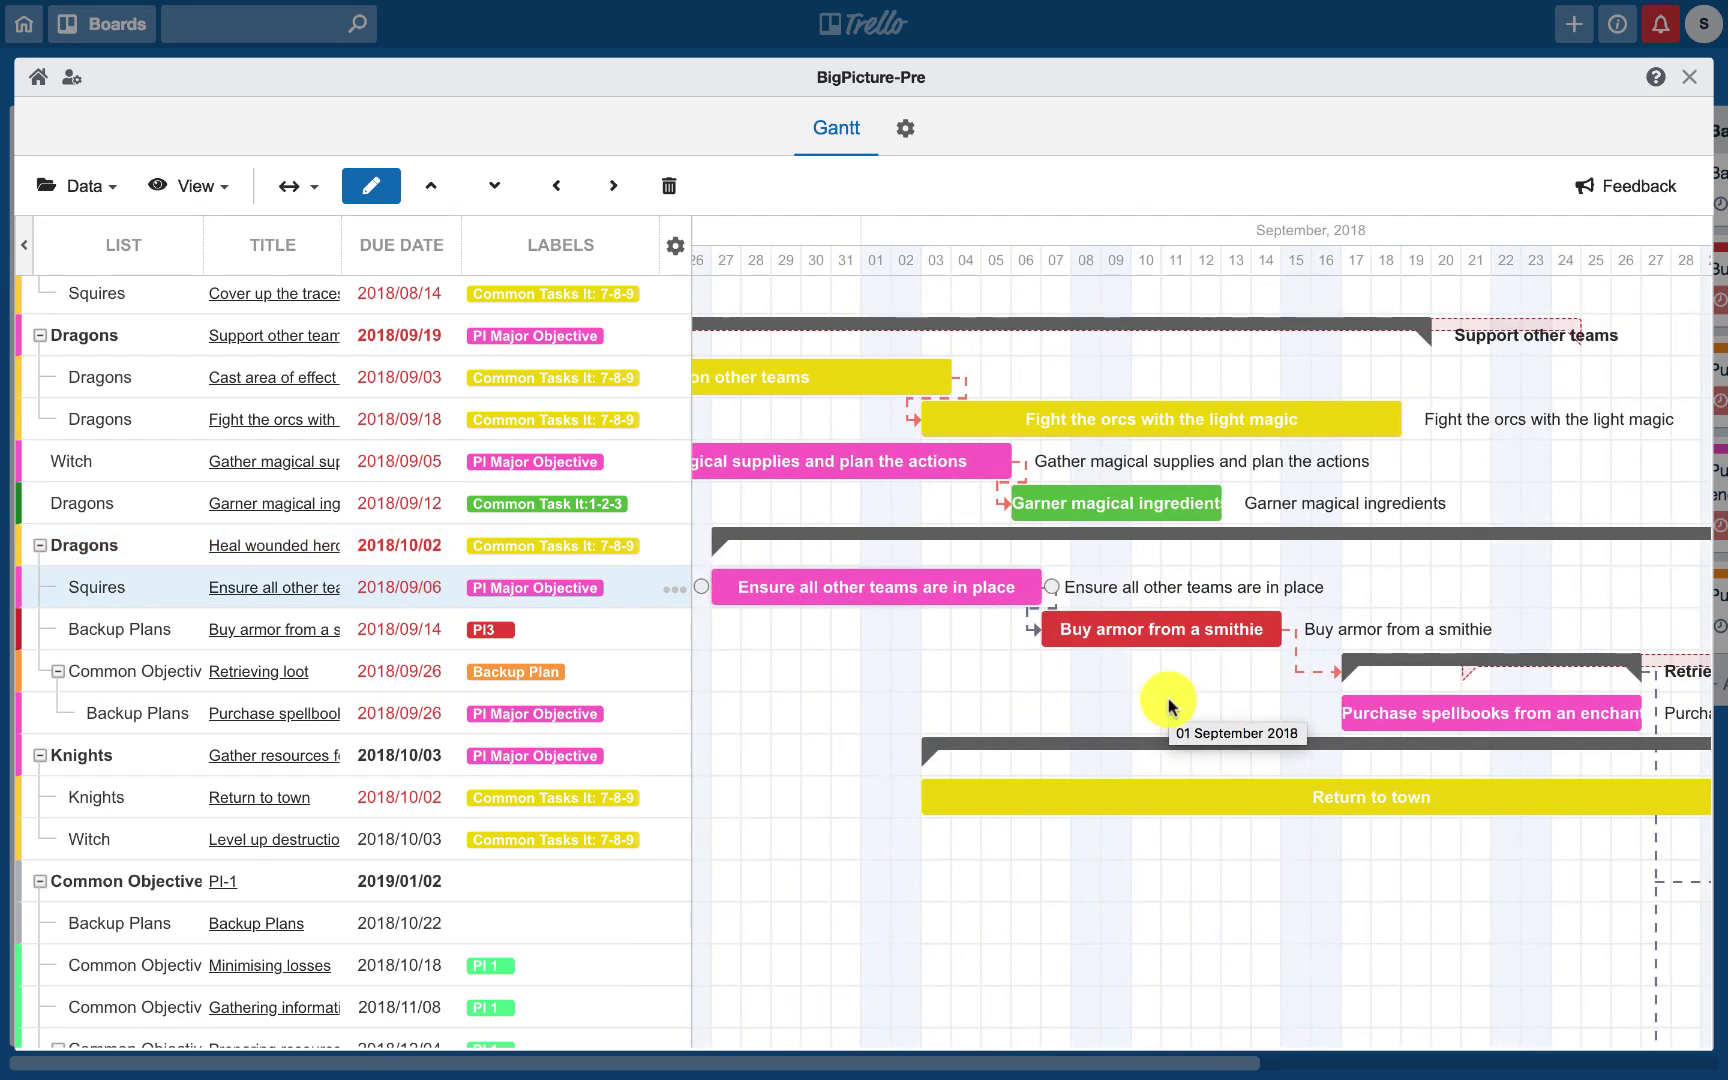
pyautogui.scroll(-5, 1212, 728)
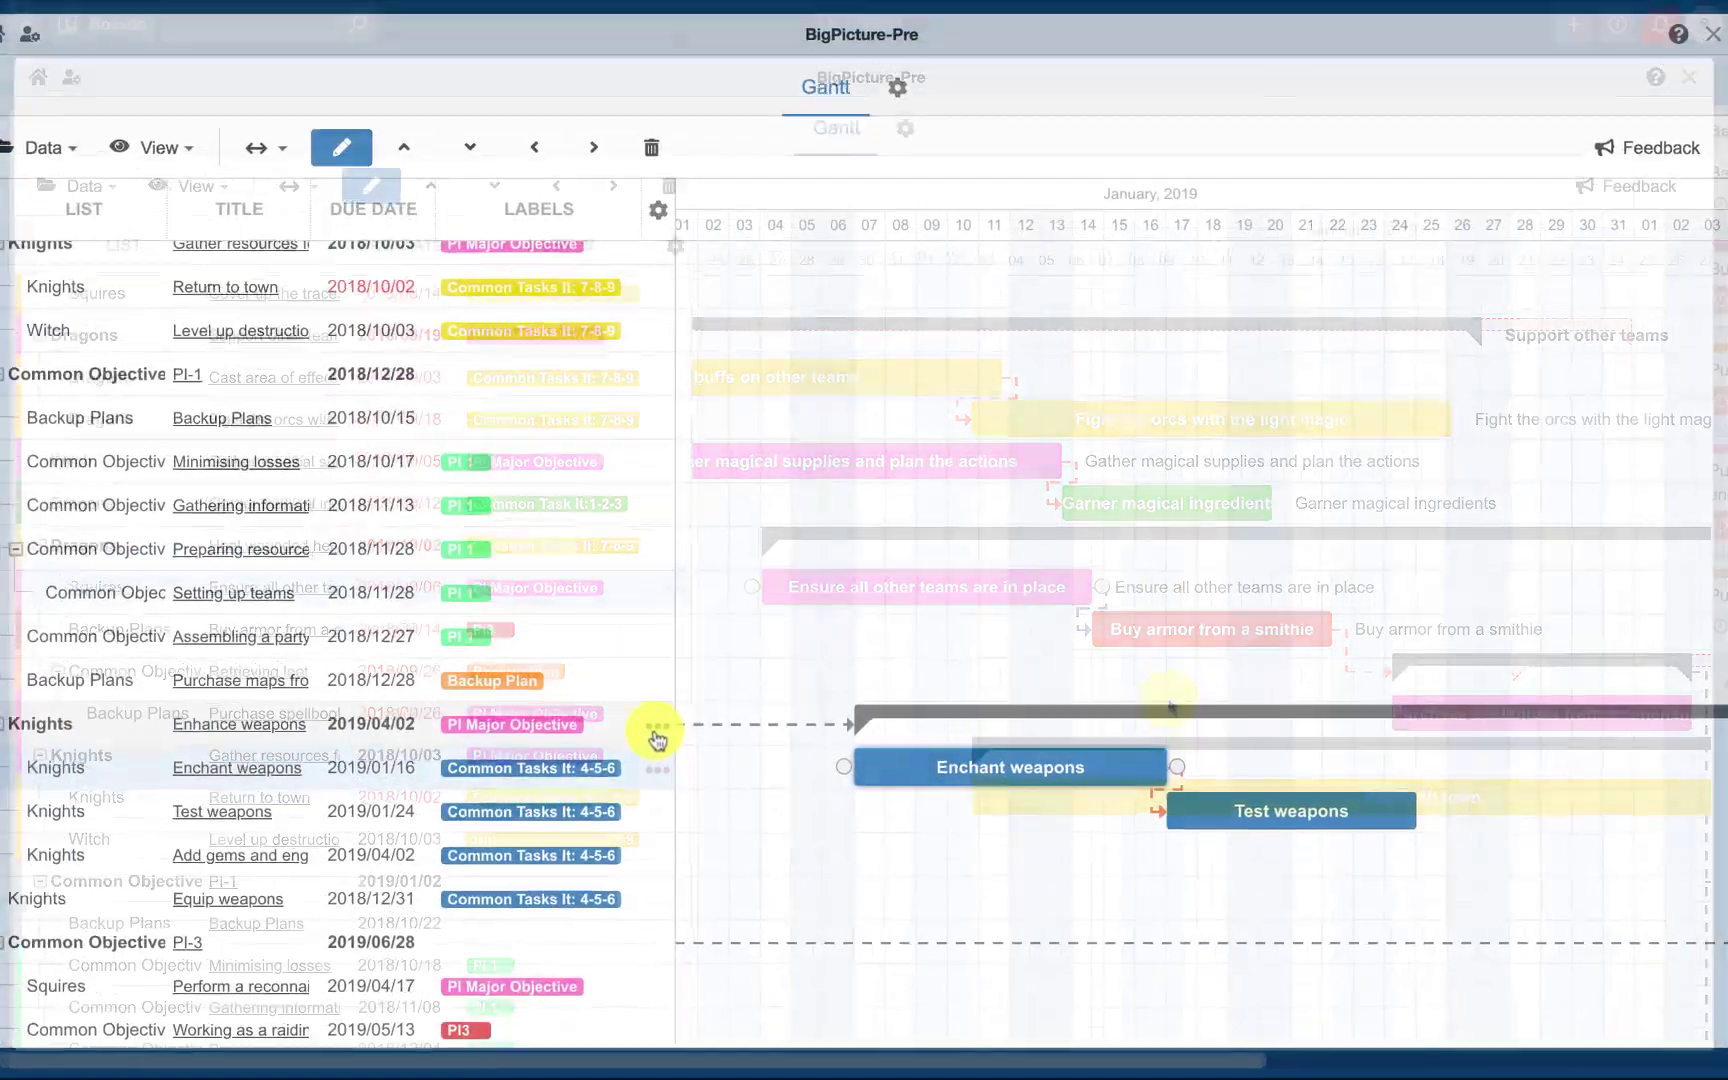
pyautogui.click(612, 688)
pyautogui.moveTo(486, 498)
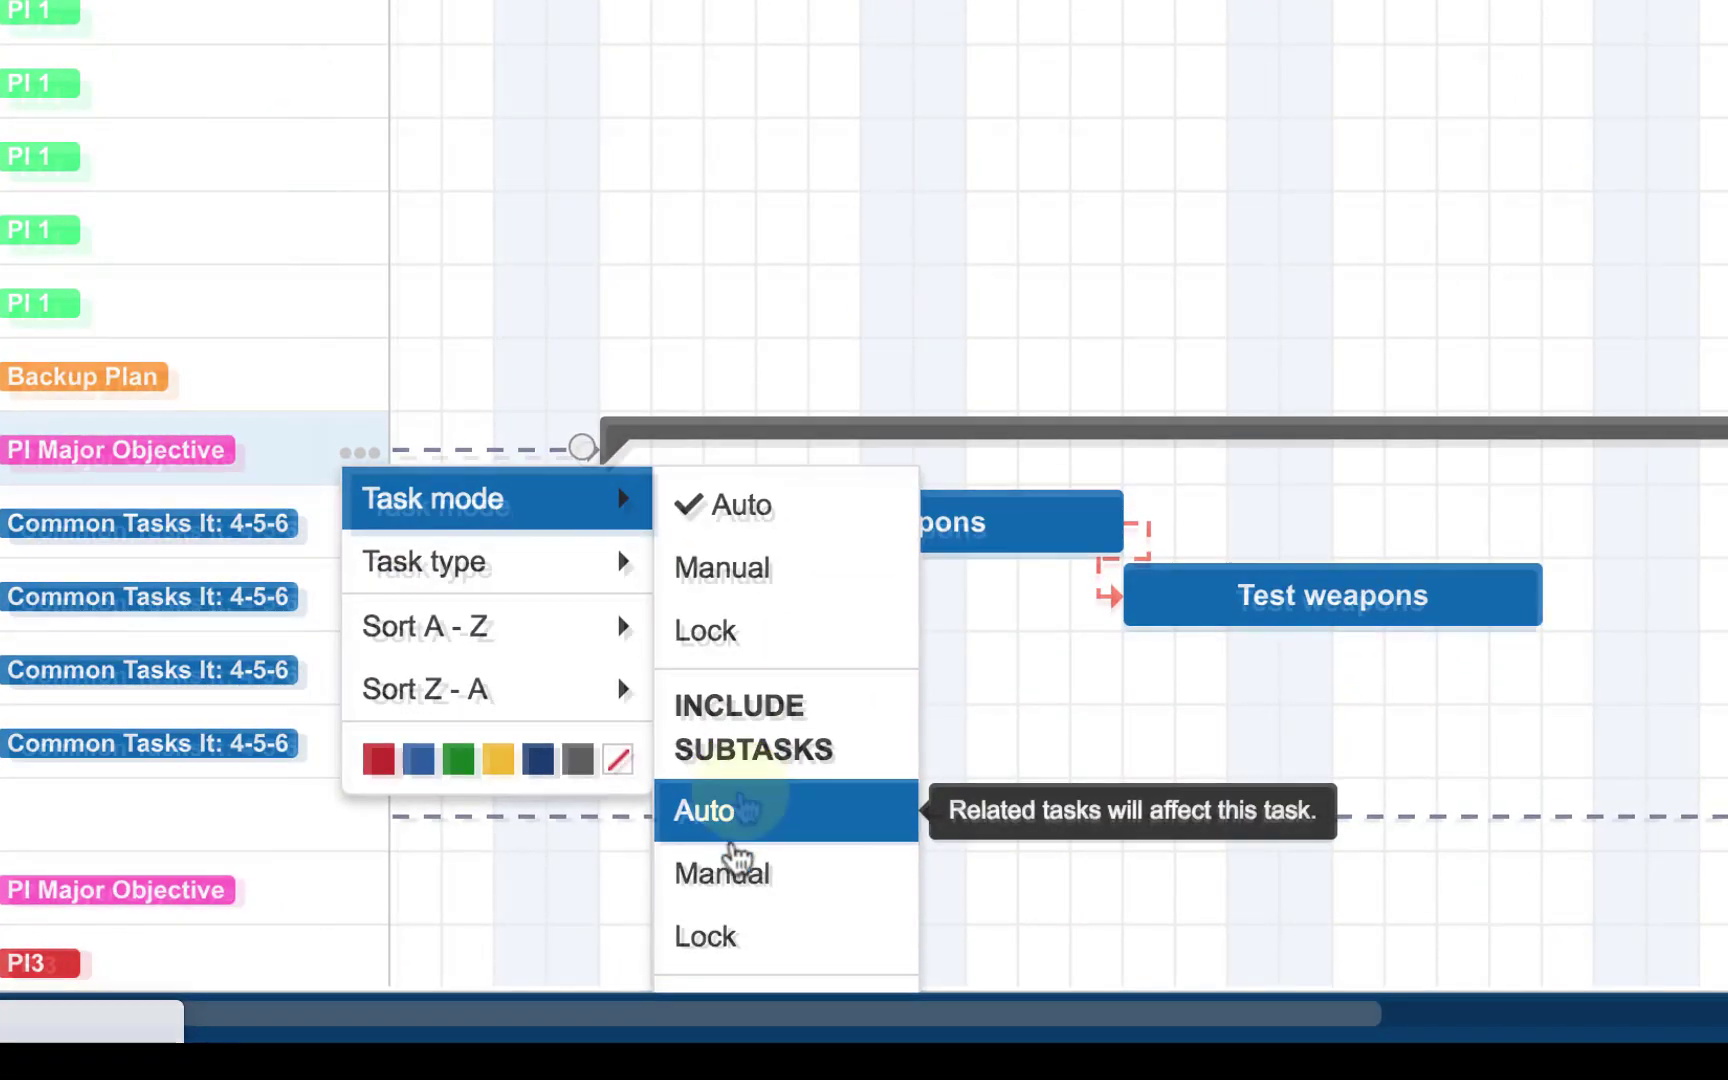
pyautogui.click(733, 870)
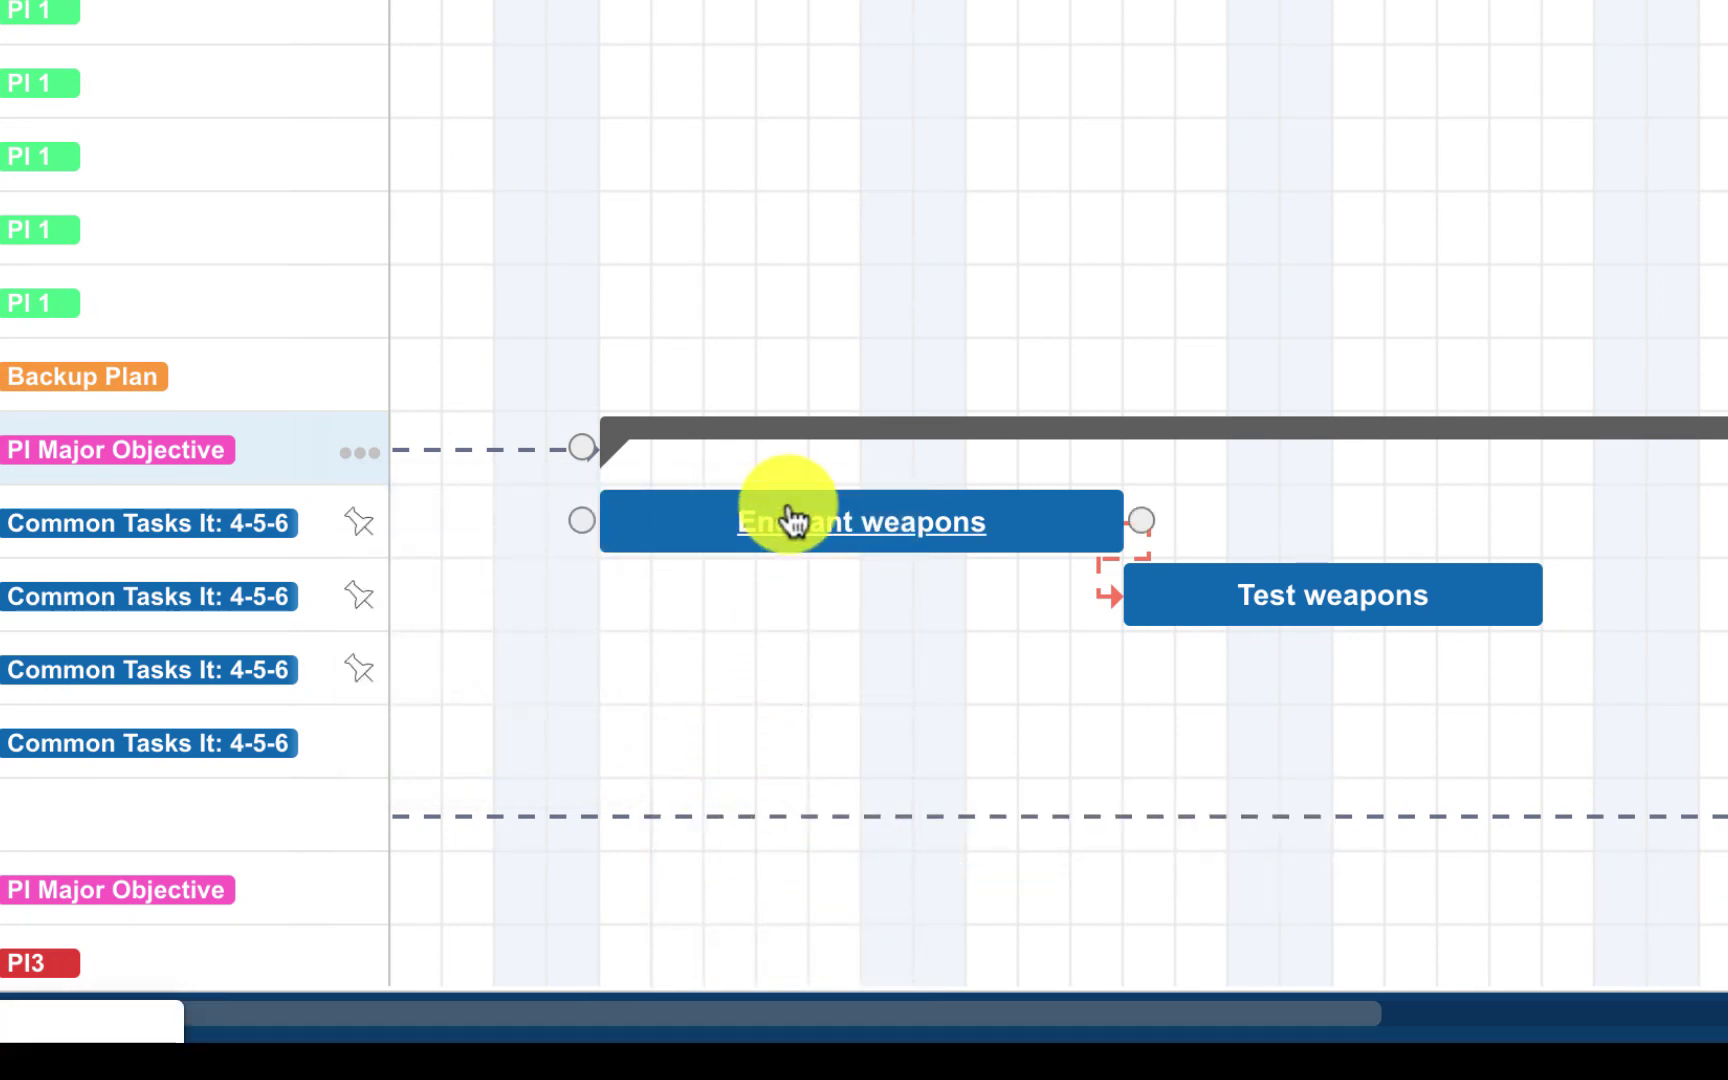
# Move Enchant weapons a few days later, then back to a 2019/01/15 due date
pyautogui.moveTo(793, 520); pyautogui.dragTo(859, 505)
pyautogui.moveTo(998, 493); pyautogui.dragTo(991, 505)
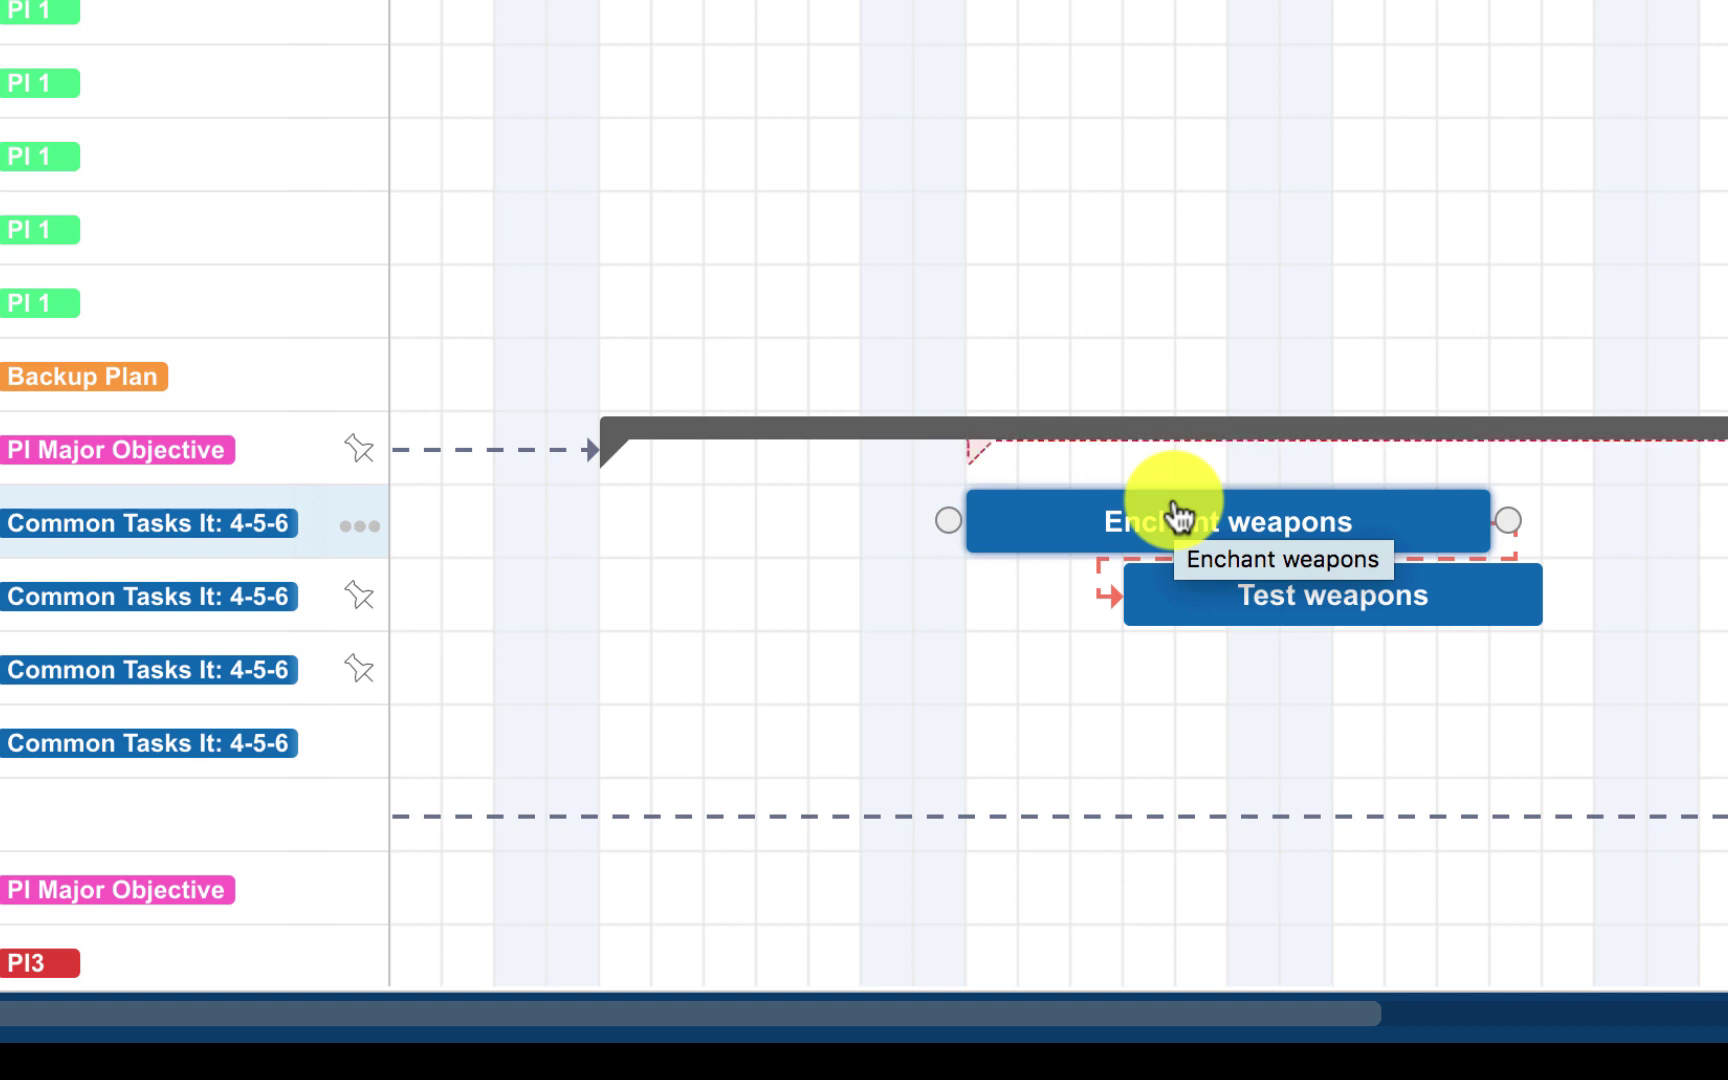
pyautogui.moveTo(991, 503); pyautogui.dragTo(660, 494)
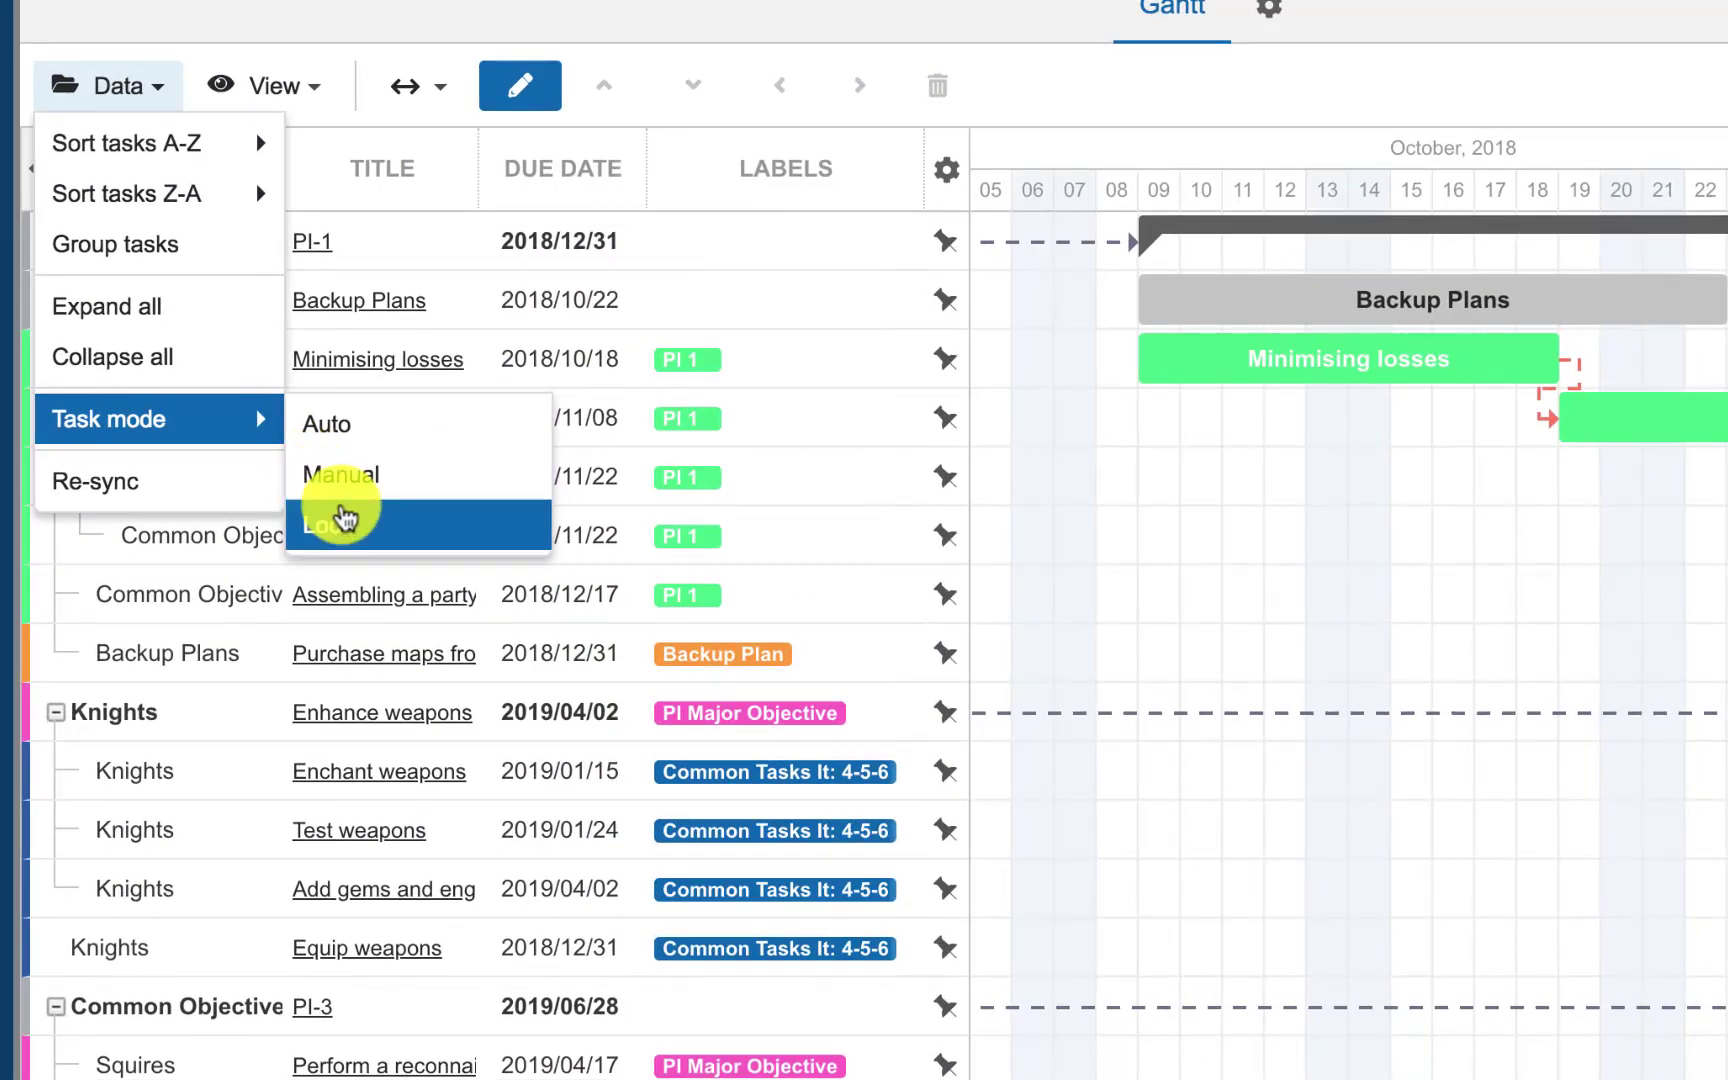
# Lock every task's scheduling mode and select the Common Objective PI-1 row
pyautogui.click(342, 508)
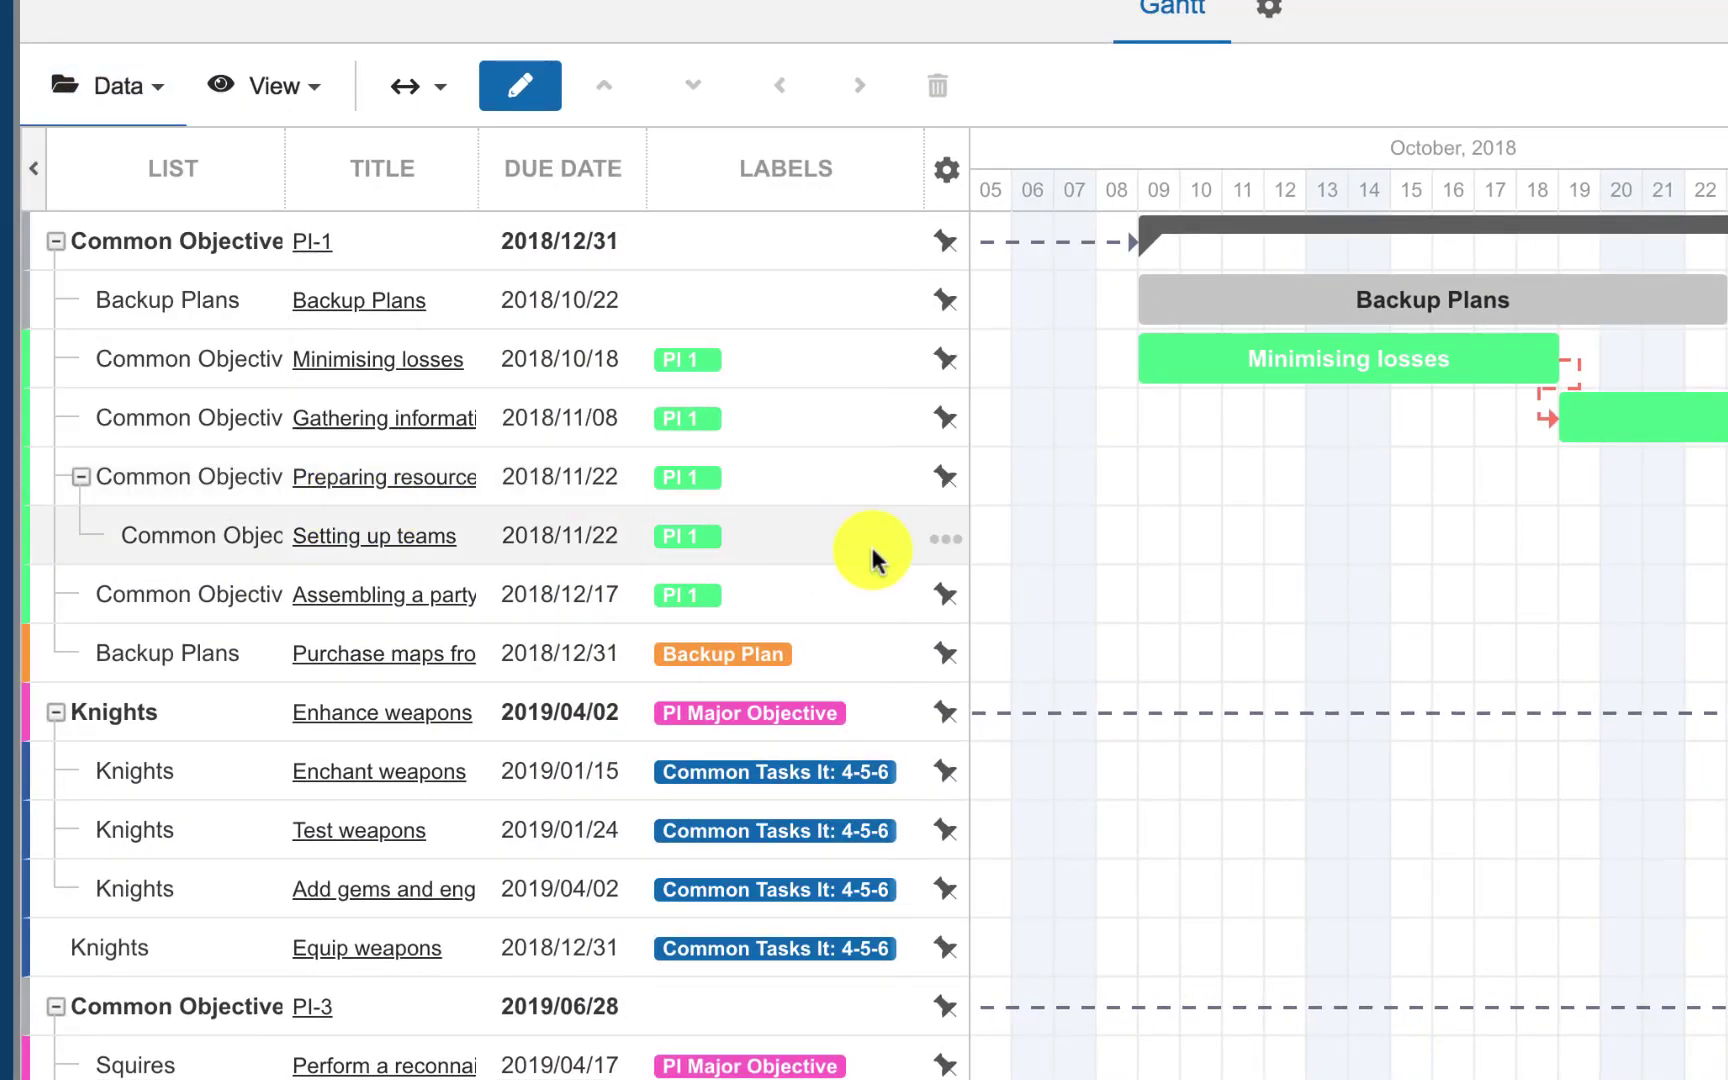
pyautogui.click(1218, 478)
pyautogui.scroll(5, 1218, 478)
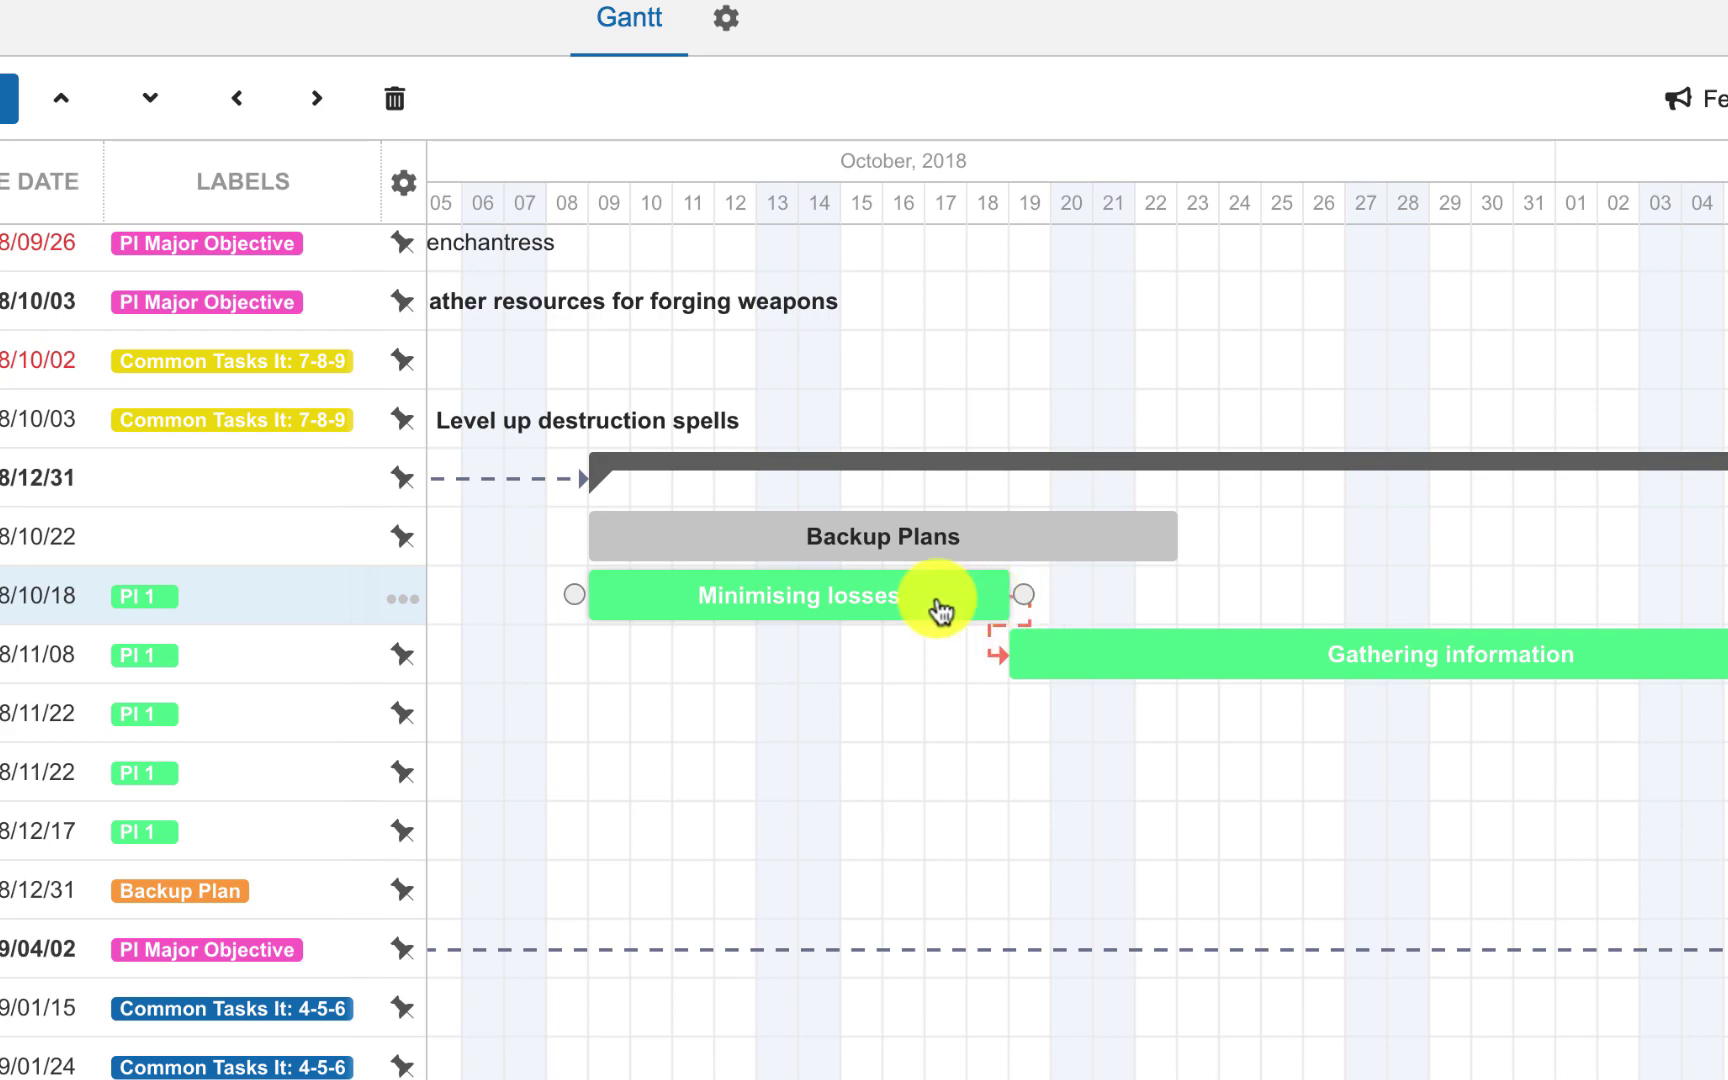
# Set the task table's column perspective to All columns, adding members and status
pyautogui.click(525, 350)
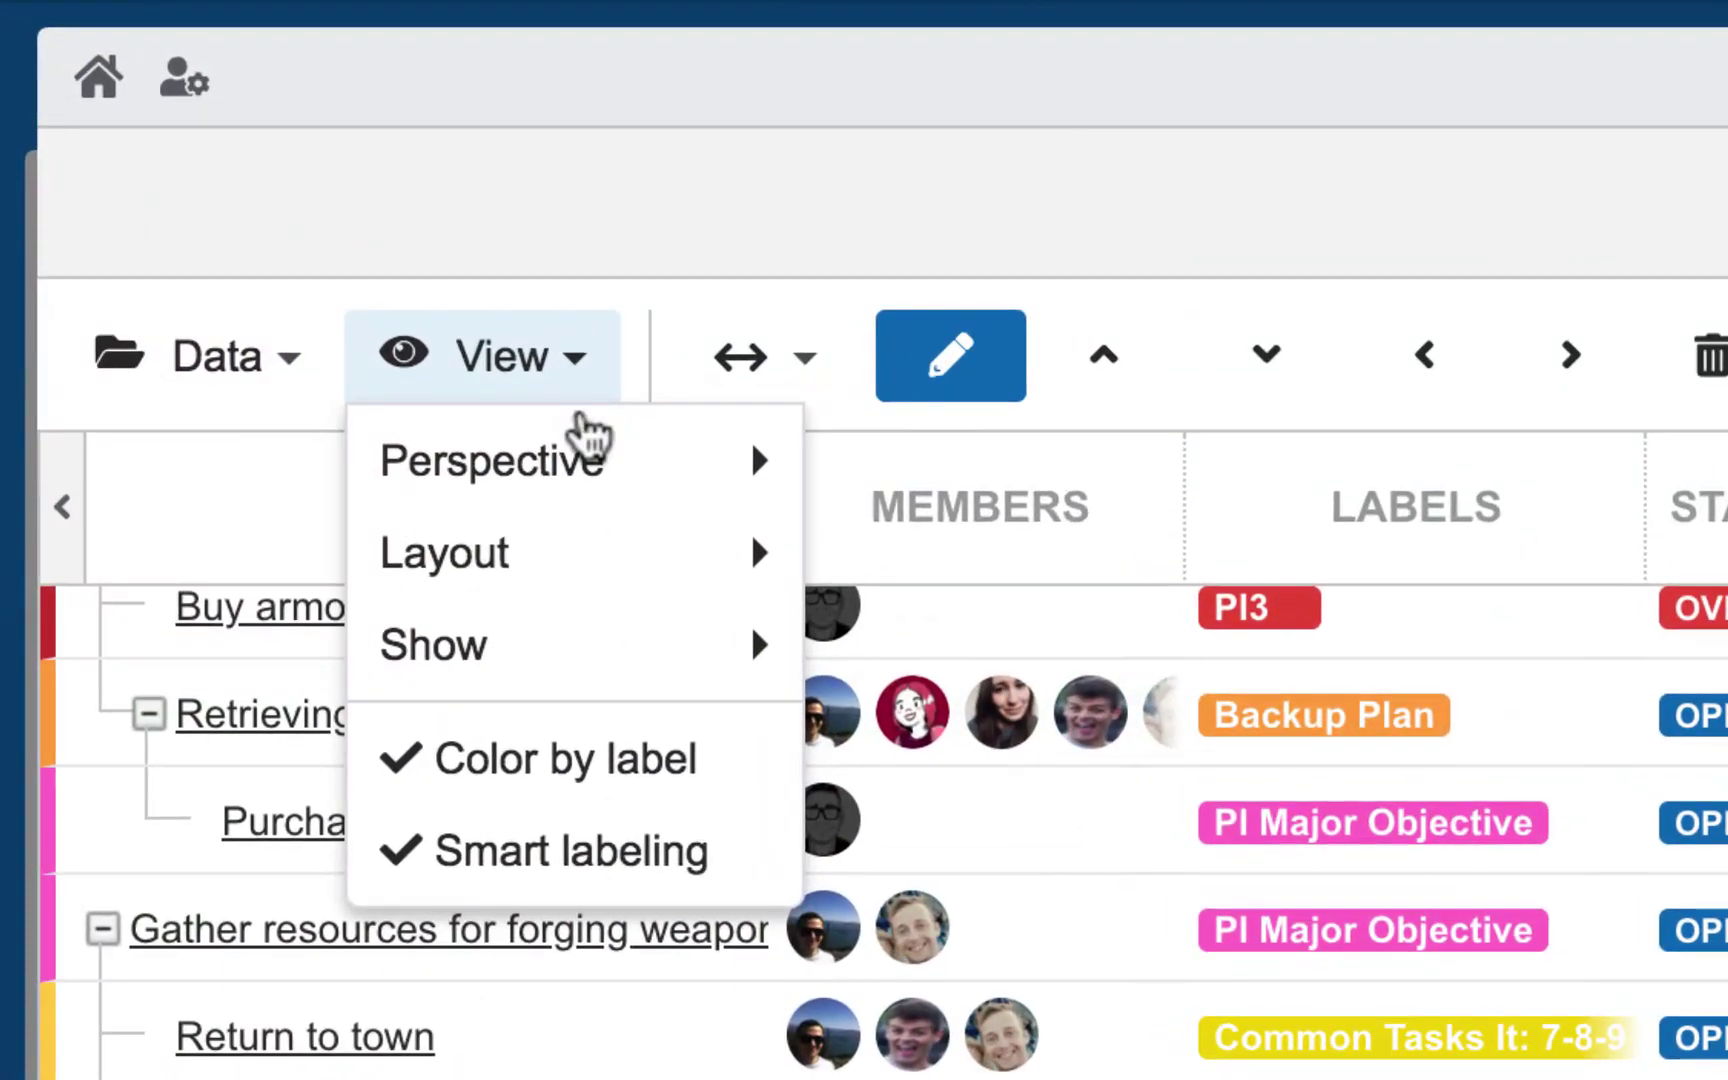
pyautogui.click(550, 429)
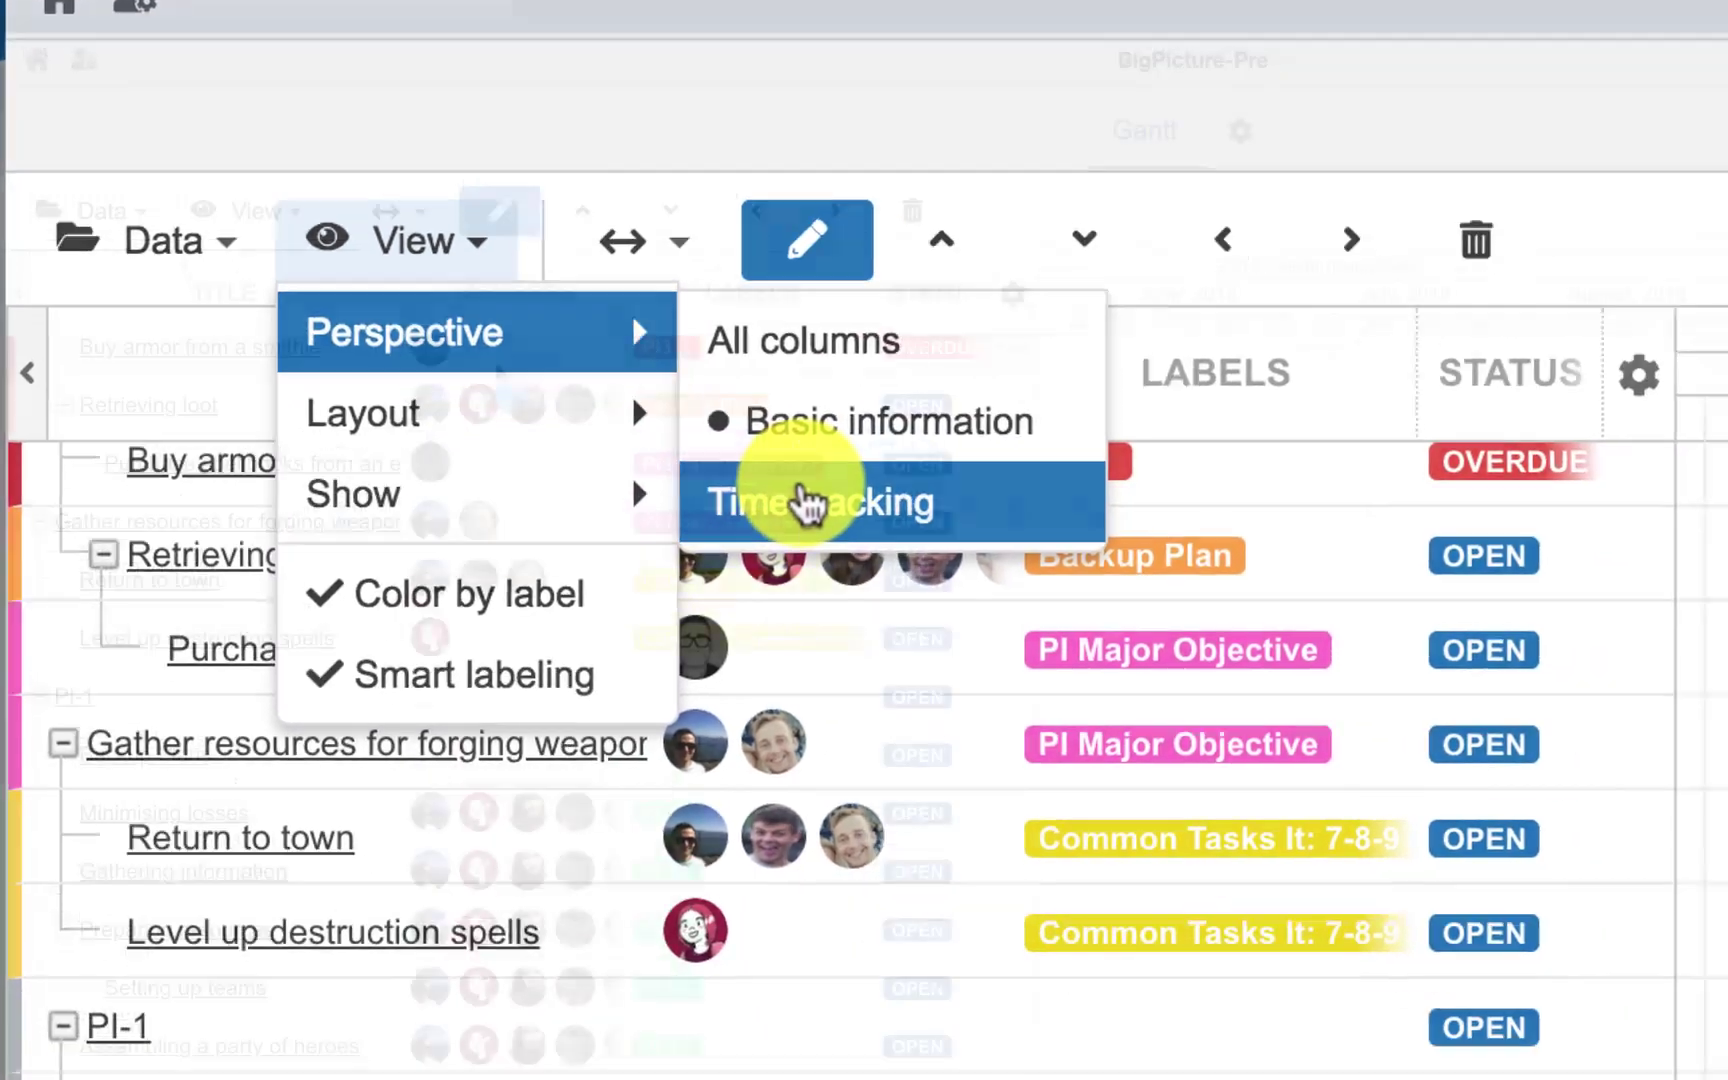
pyautogui.click(808, 503)
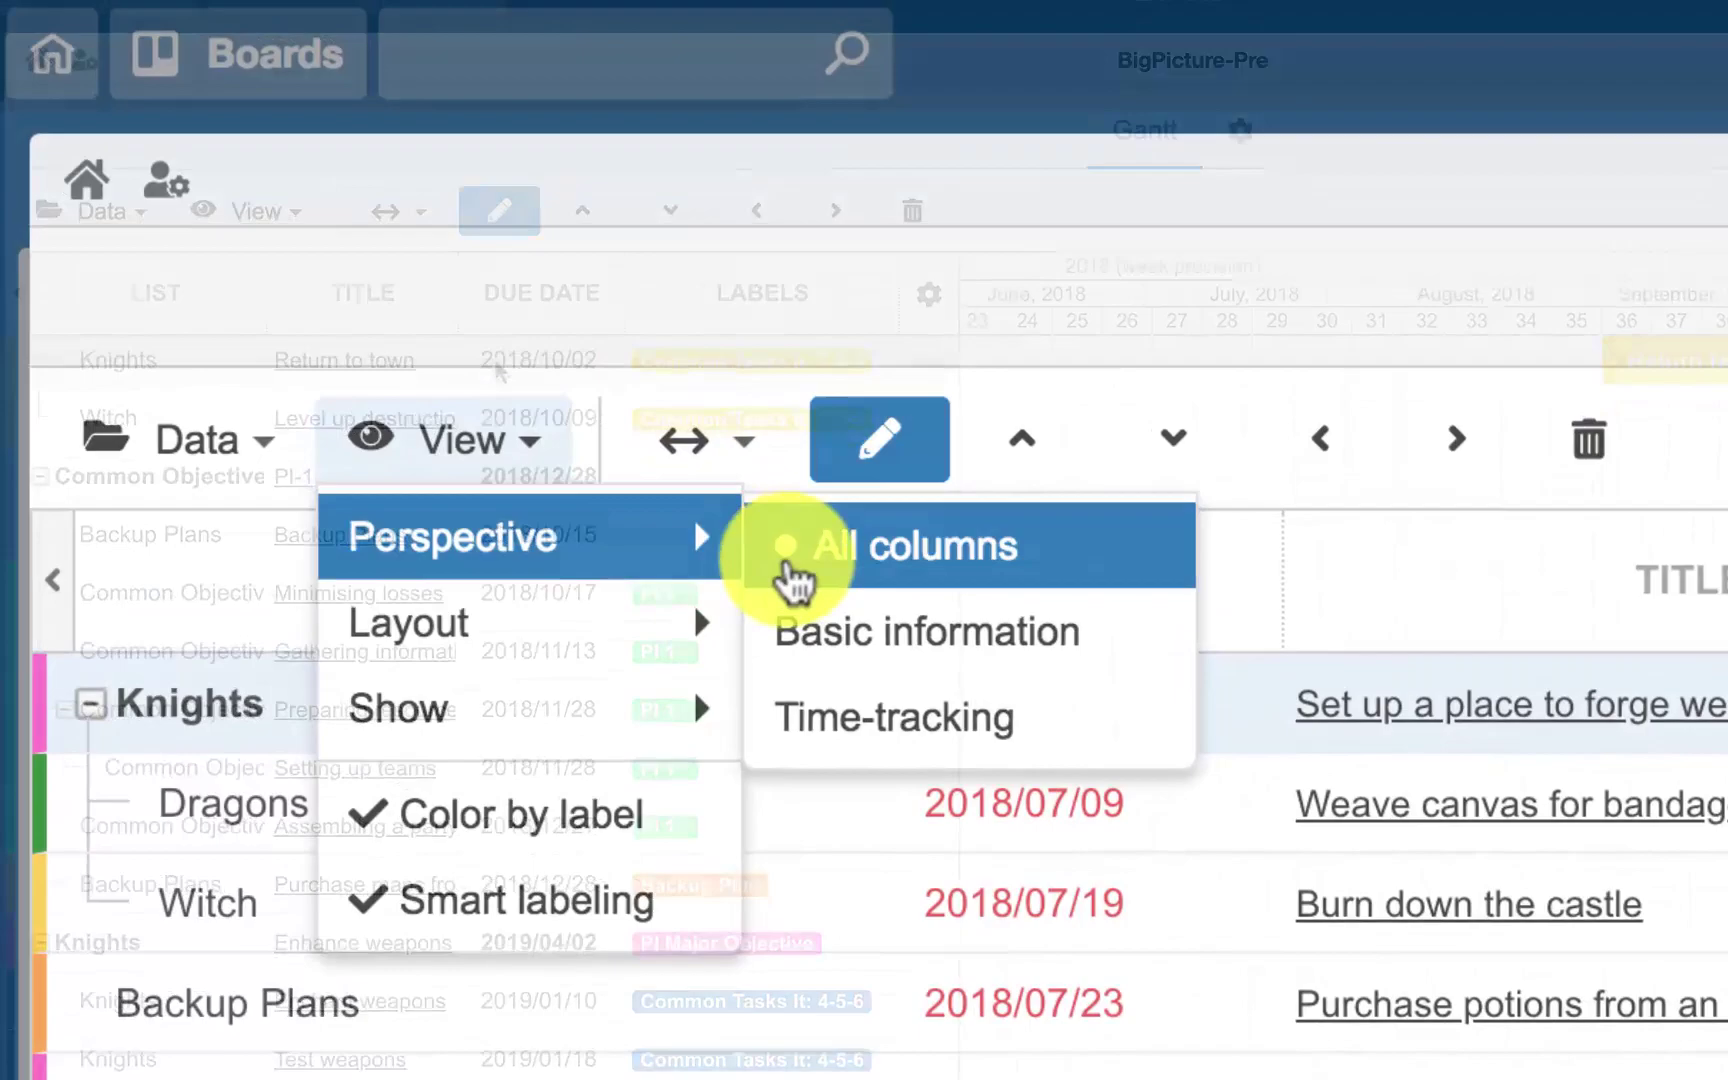
pyautogui.scroll(-1, 353, 412)
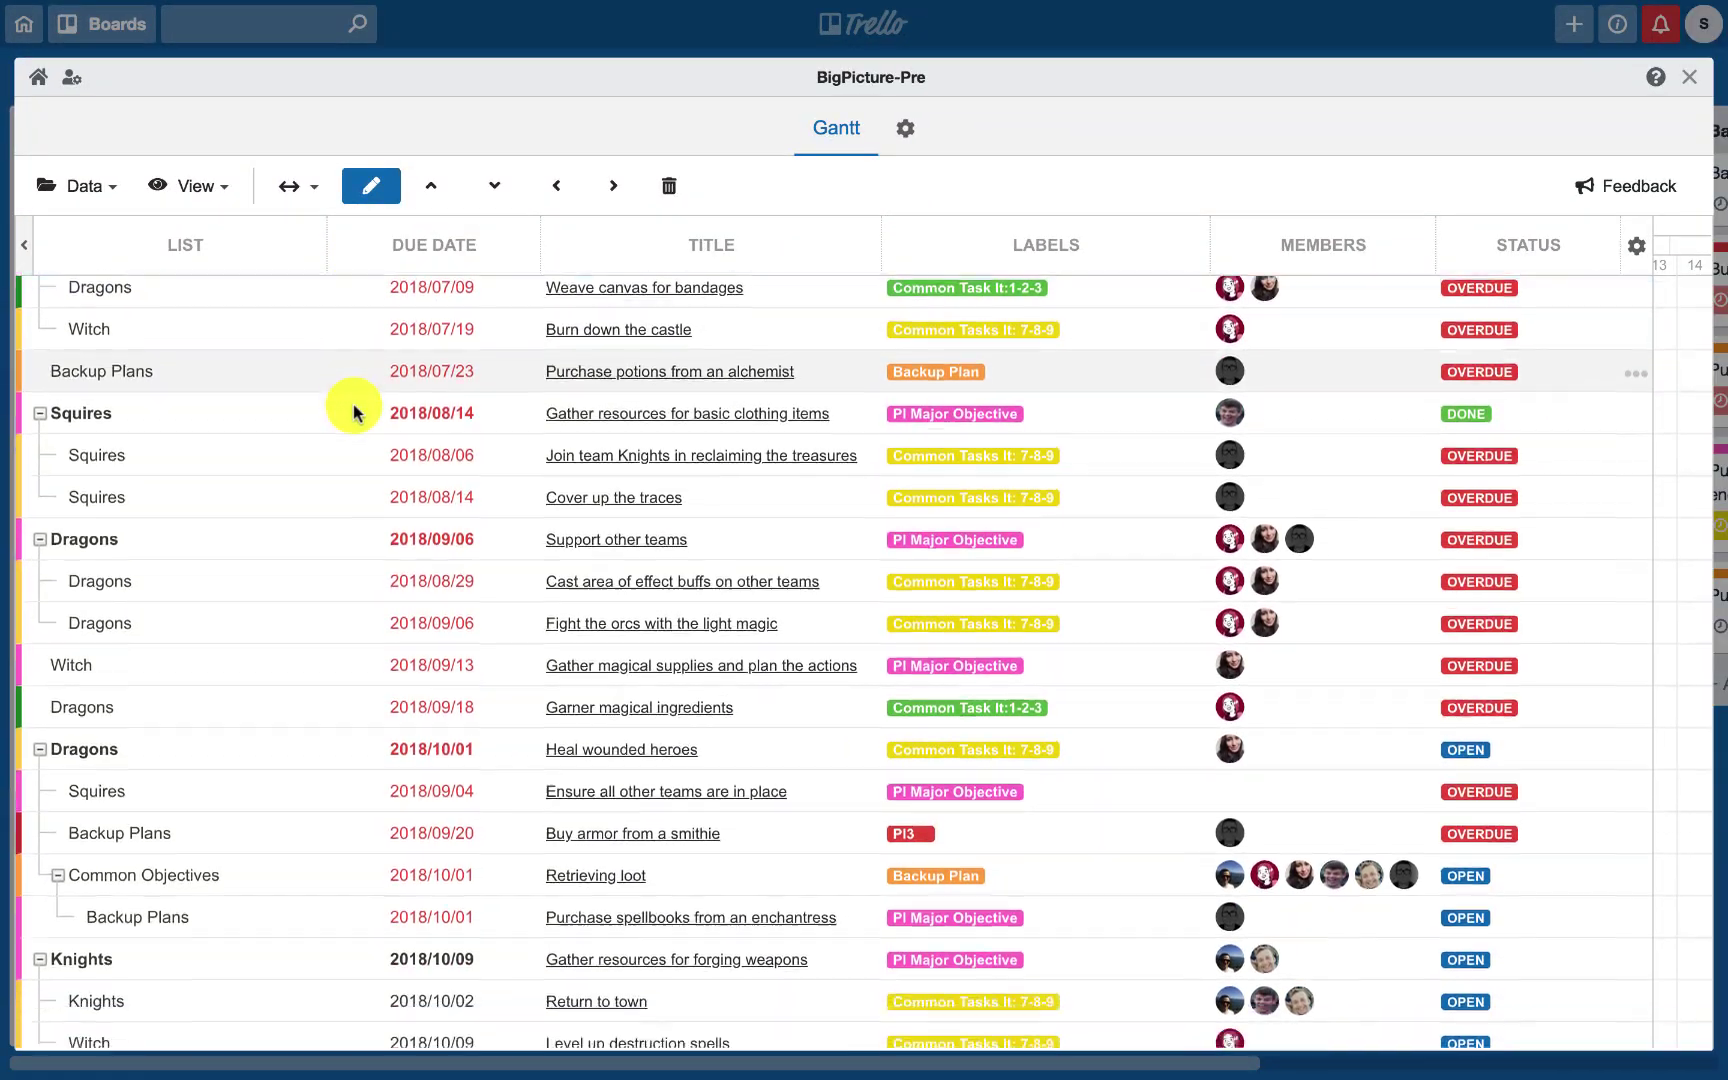
pyautogui.scroll(-3, 353, 412)
pyautogui.scroll(-2, 353, 412)
# Switch the task table rows to compact, then back to normal height
pyautogui.scroll(-2, 353, 412)
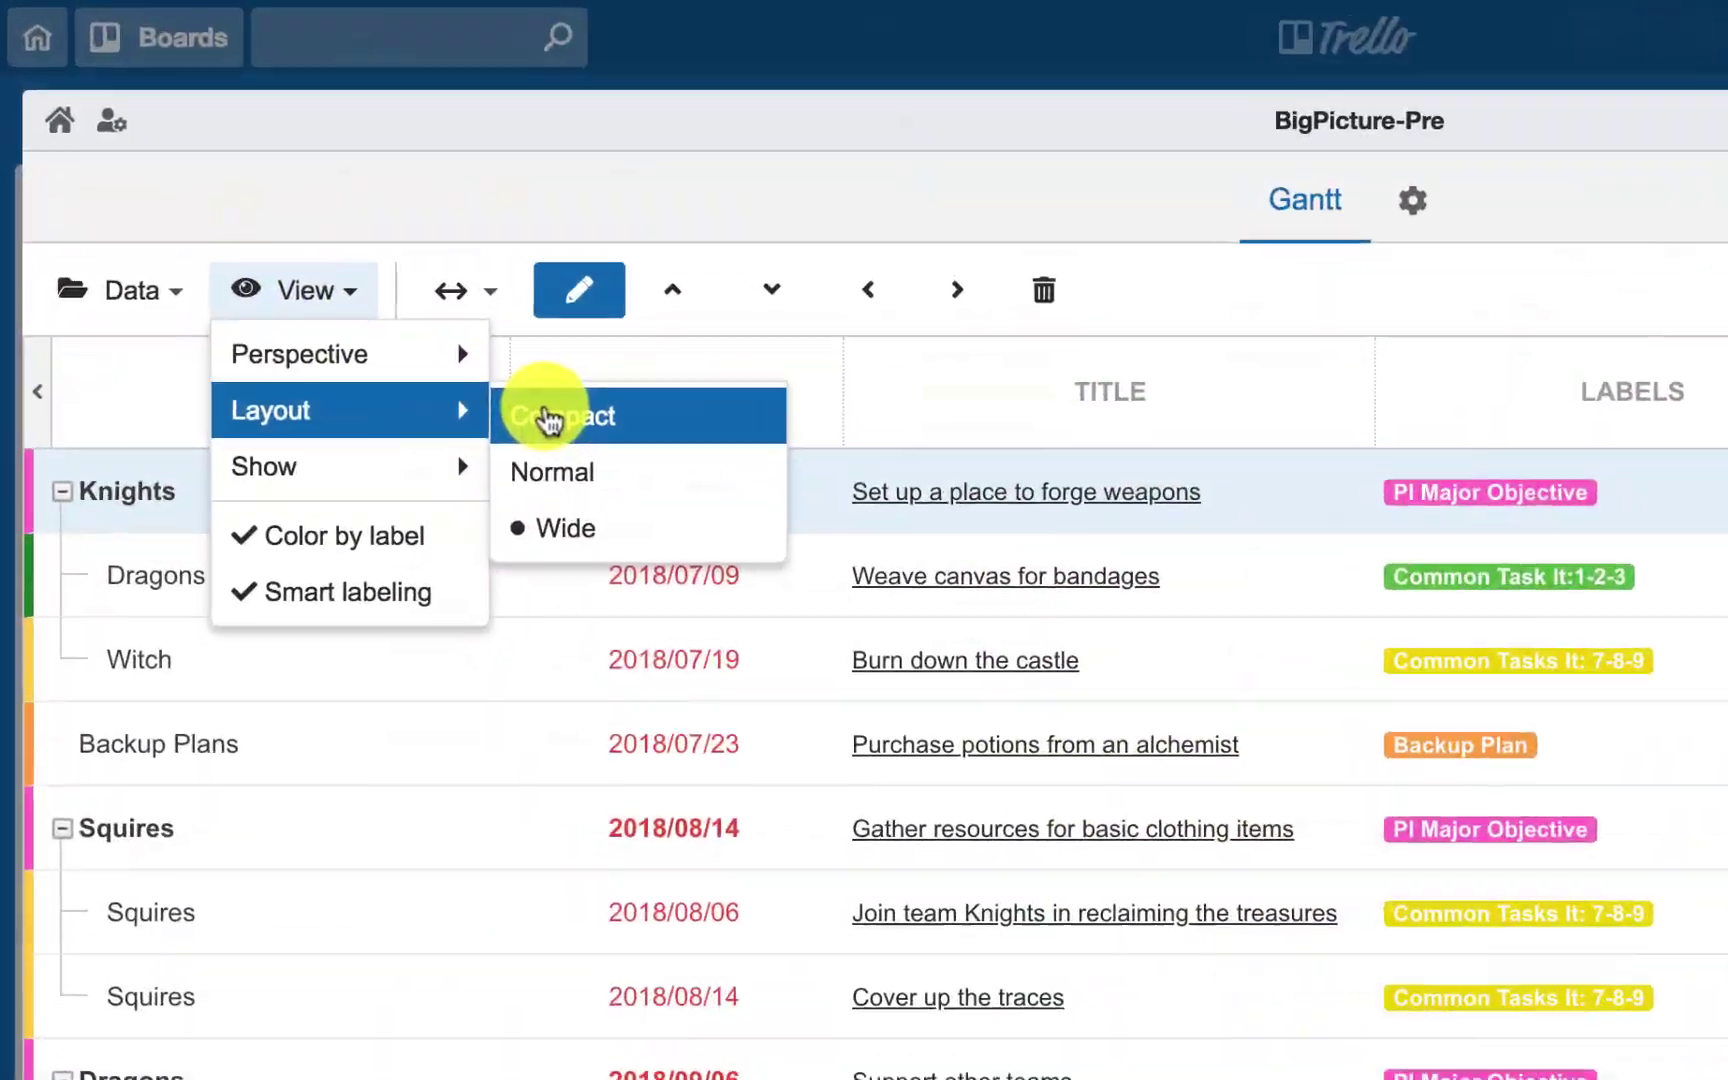
pyautogui.click(355, 266)
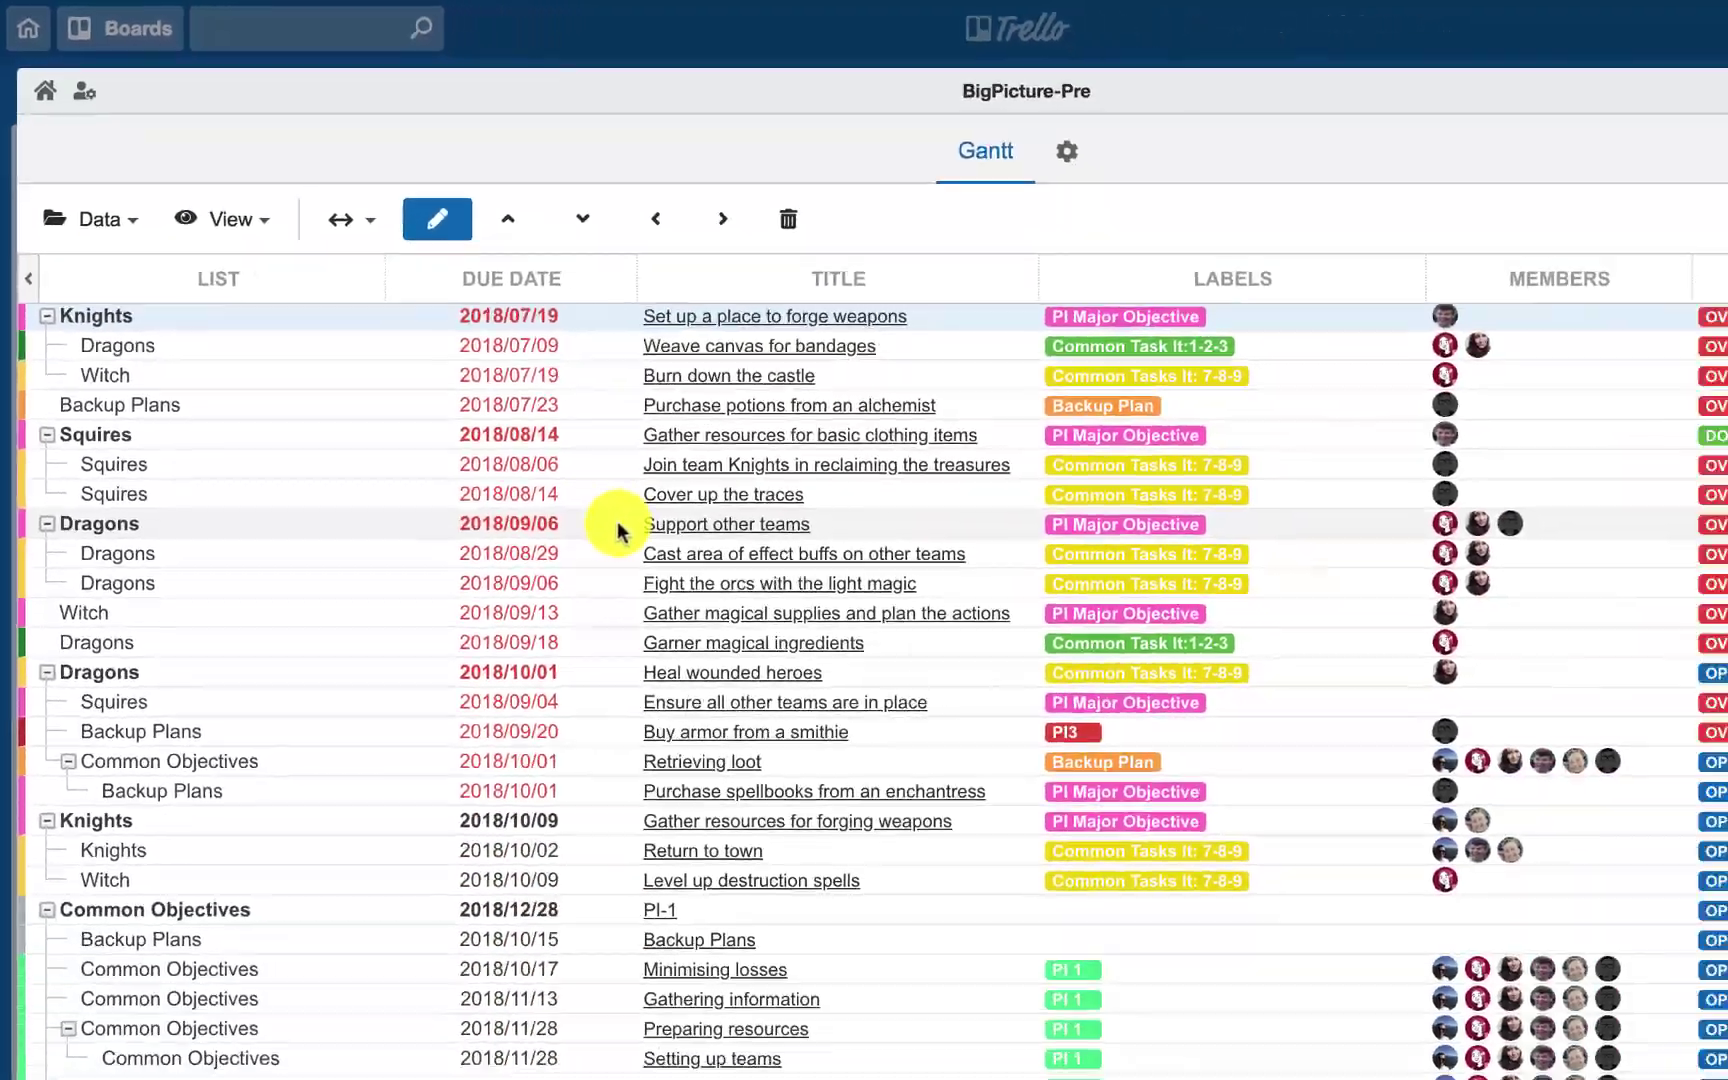
pyautogui.scroll(-5, 617, 521)
pyautogui.click(220, 200)
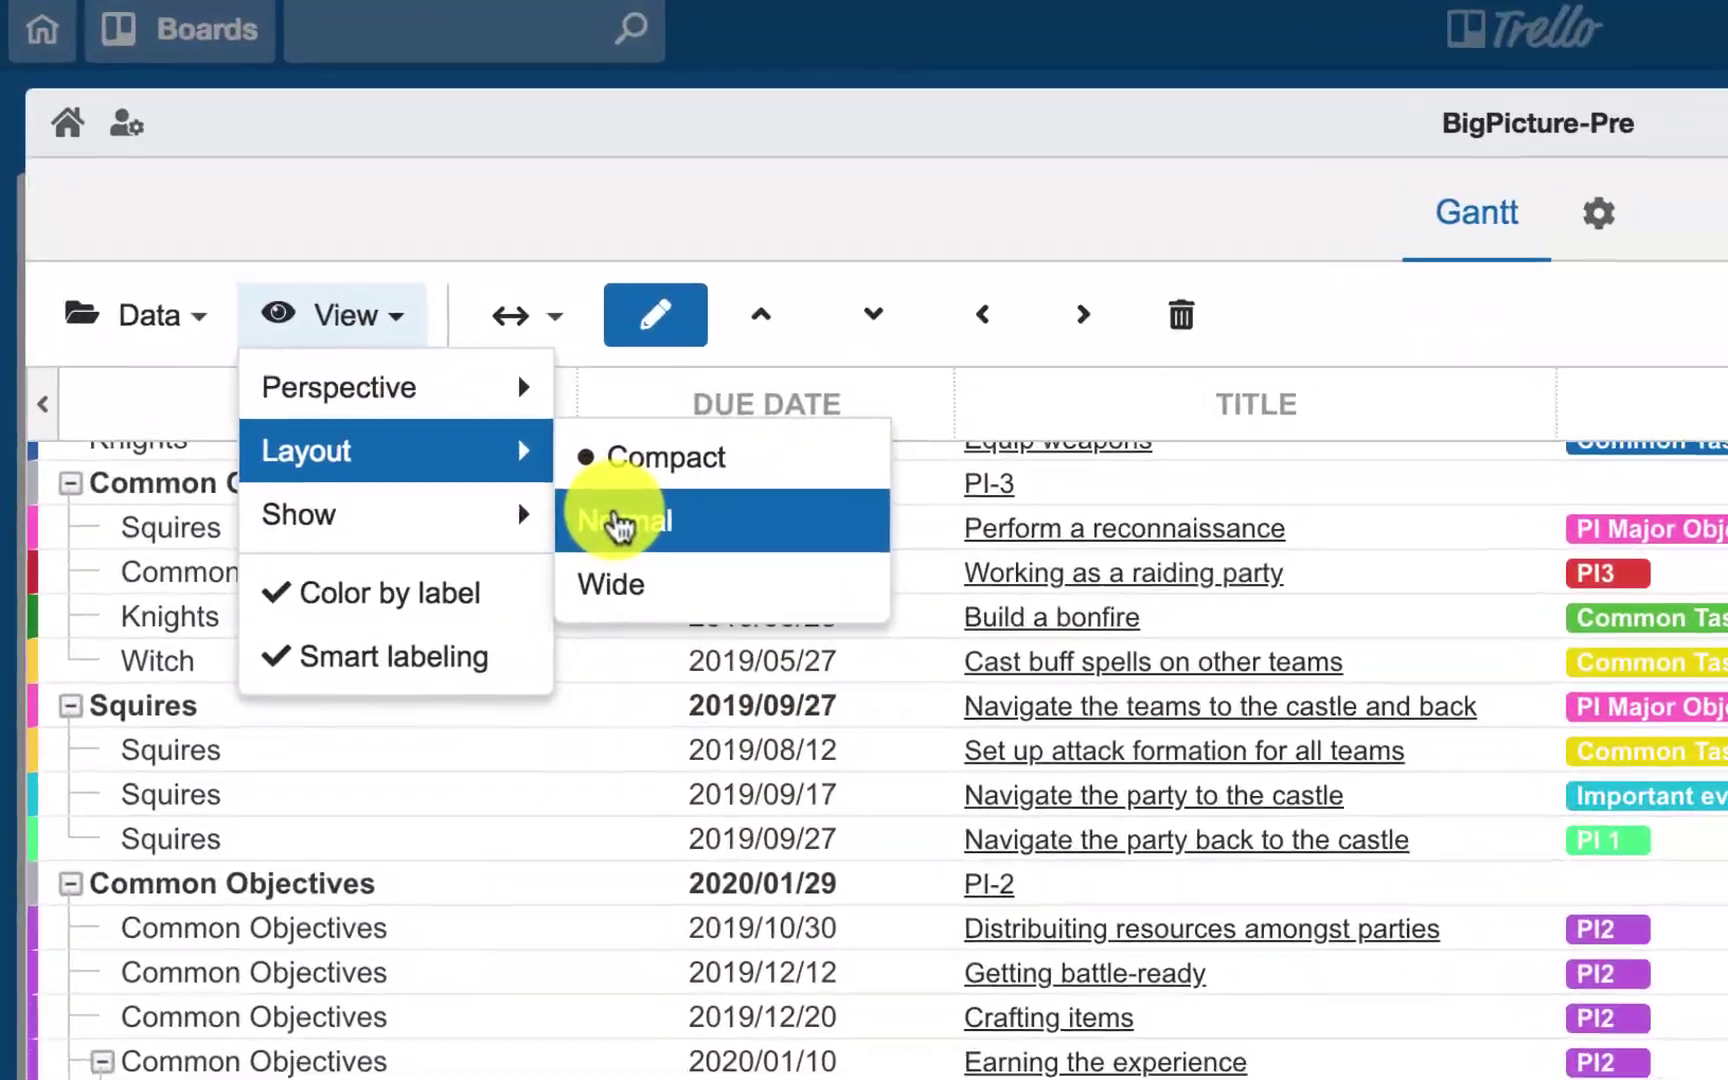
pyautogui.click(512, 438)
# Switch the rows to the wide, tallest layout and scroll through the task table
pyautogui.scroll(-3, 412, 355)
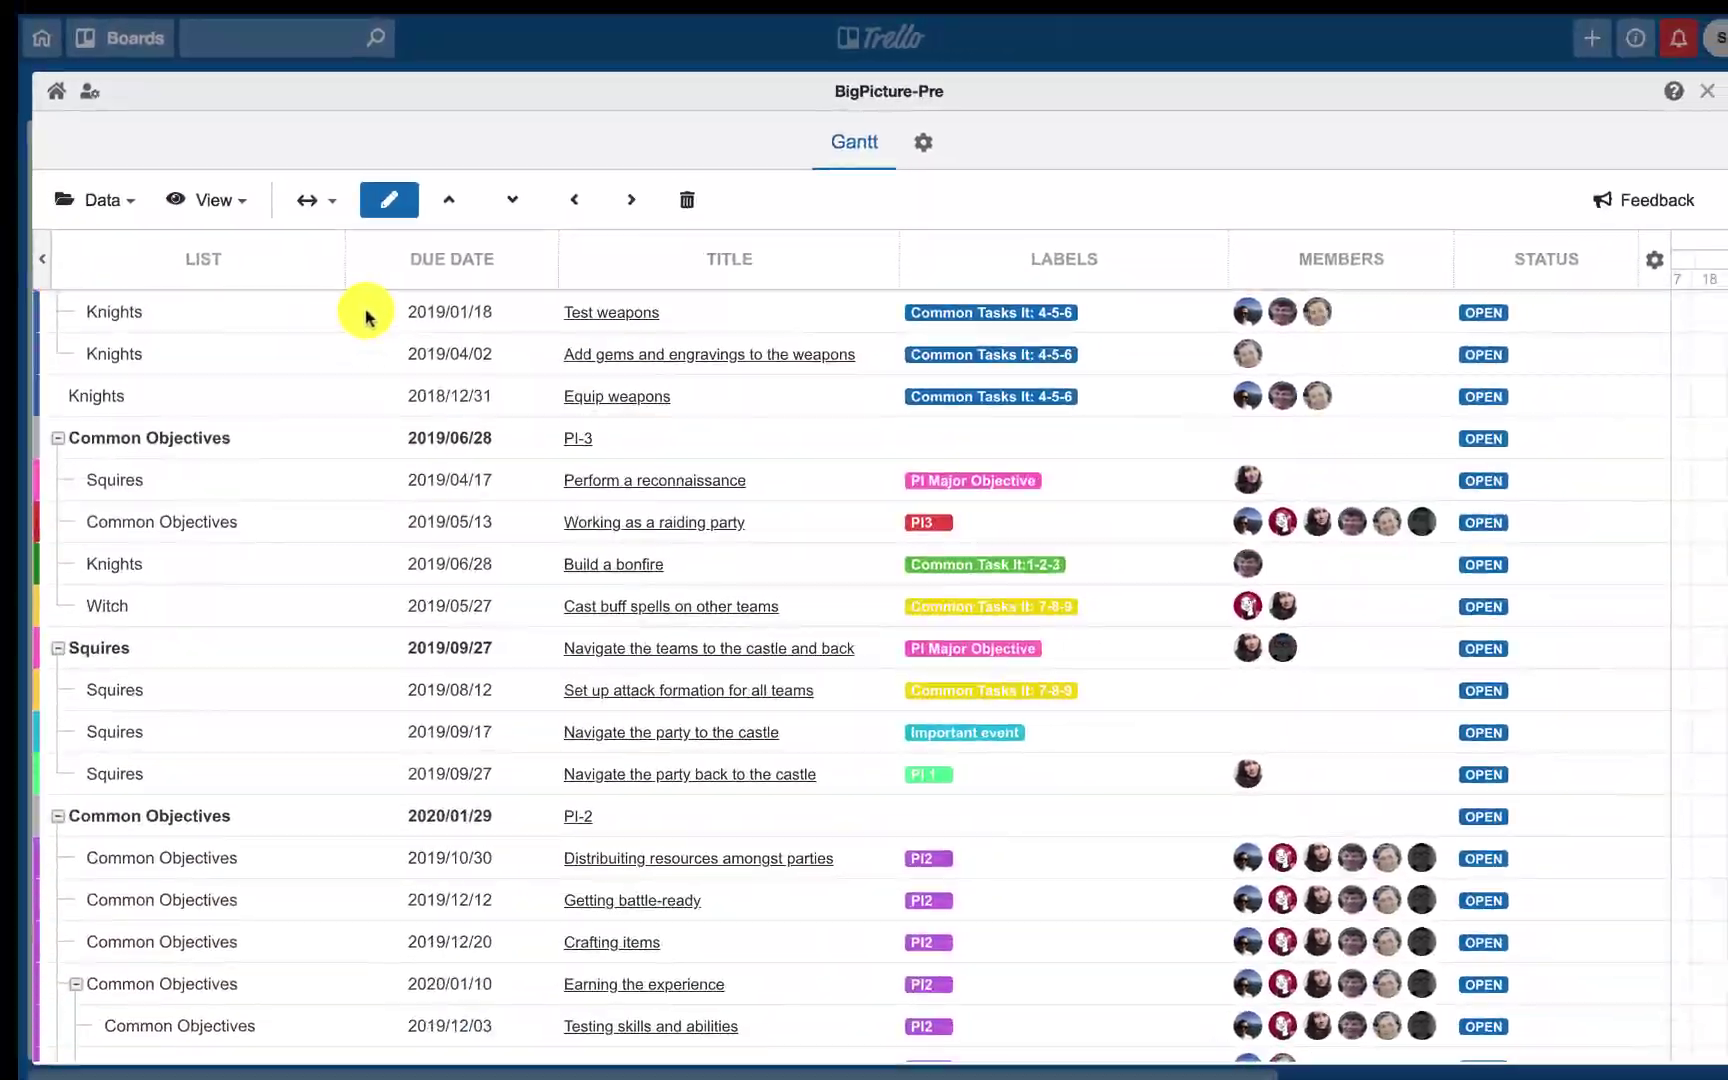
pyautogui.click(238, 221)
pyautogui.click(428, 406)
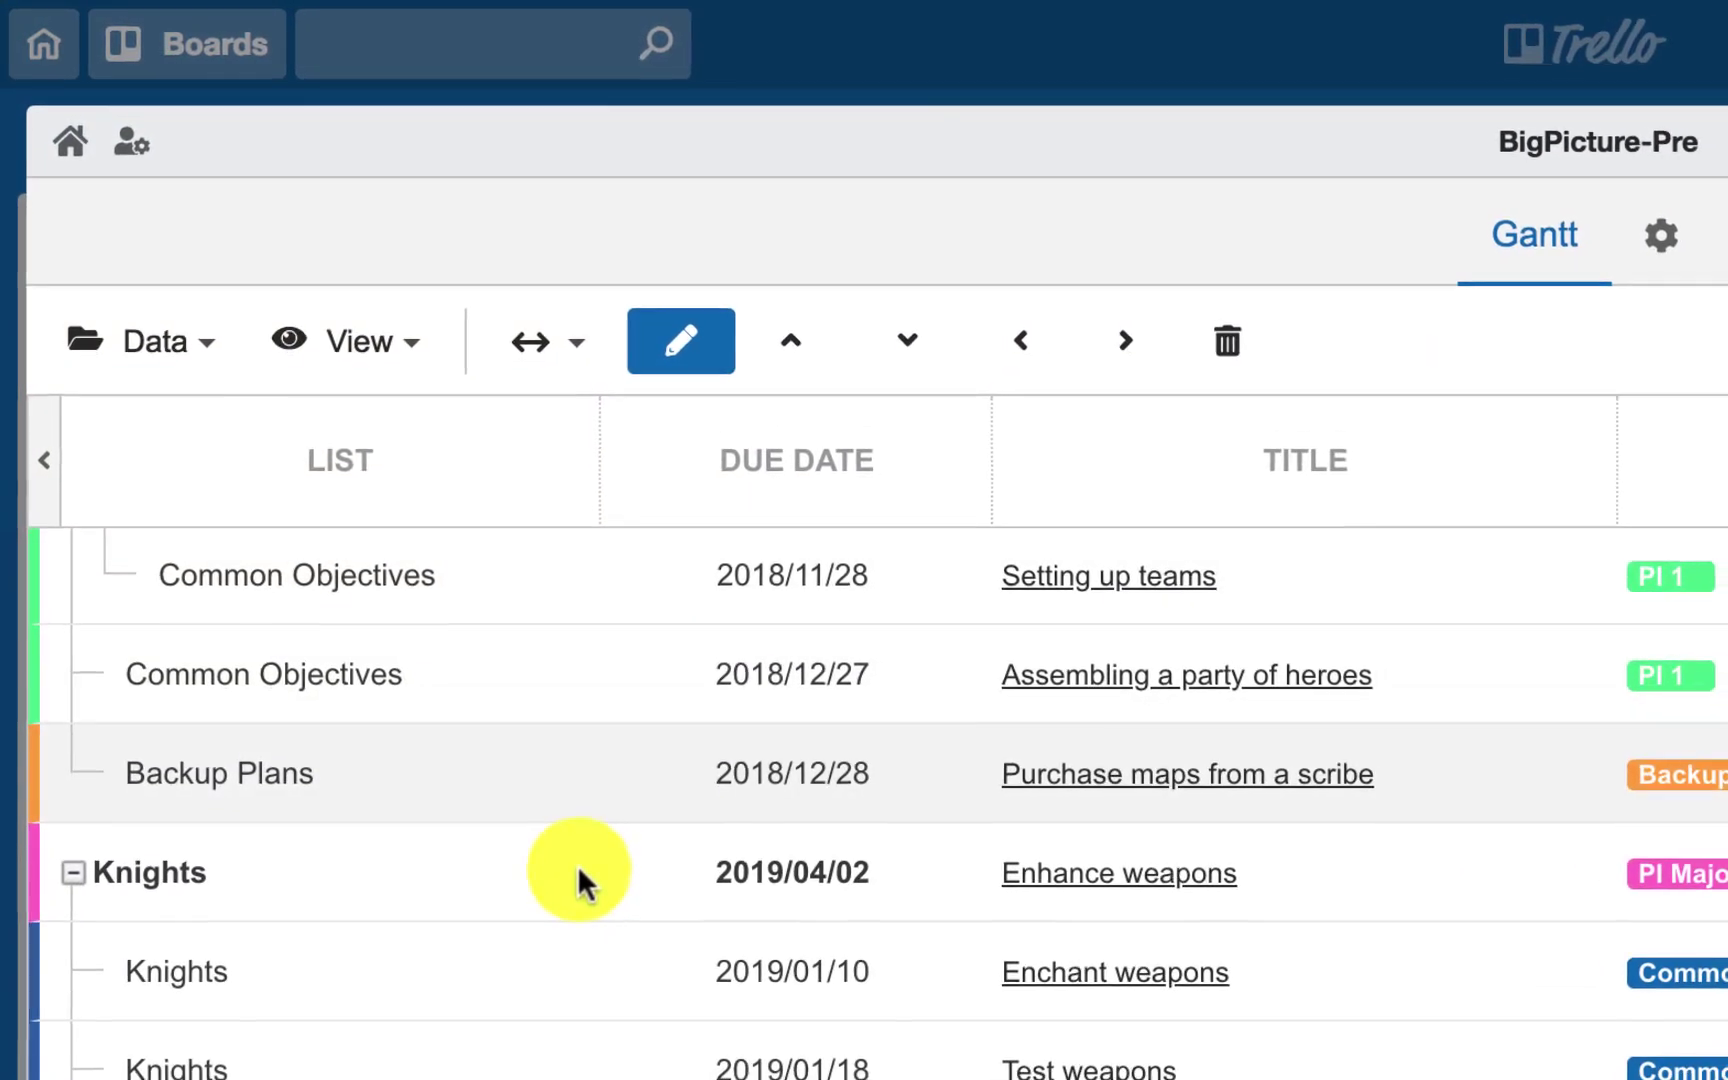
pyautogui.scroll(-1, 540, 810)
pyautogui.scroll(-3, 510, 765)
pyautogui.scroll(-3, 489, 740)
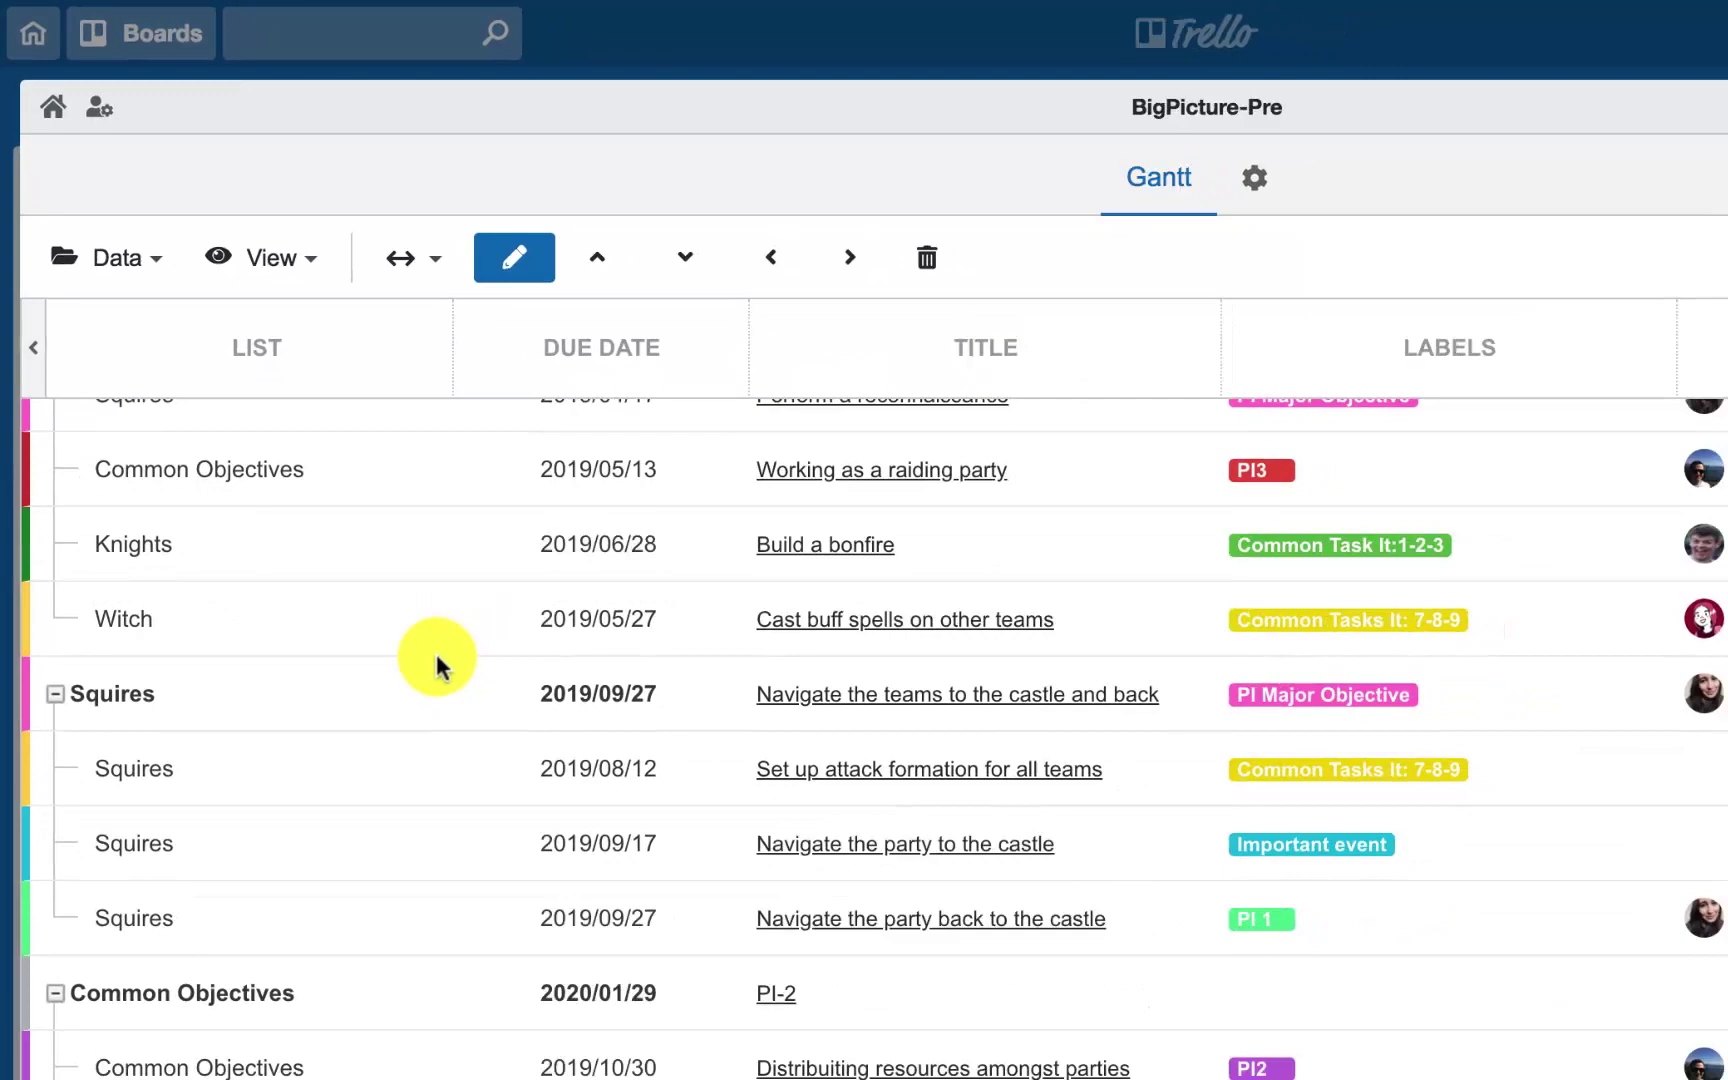
pyautogui.scroll(-1, 440, 660)
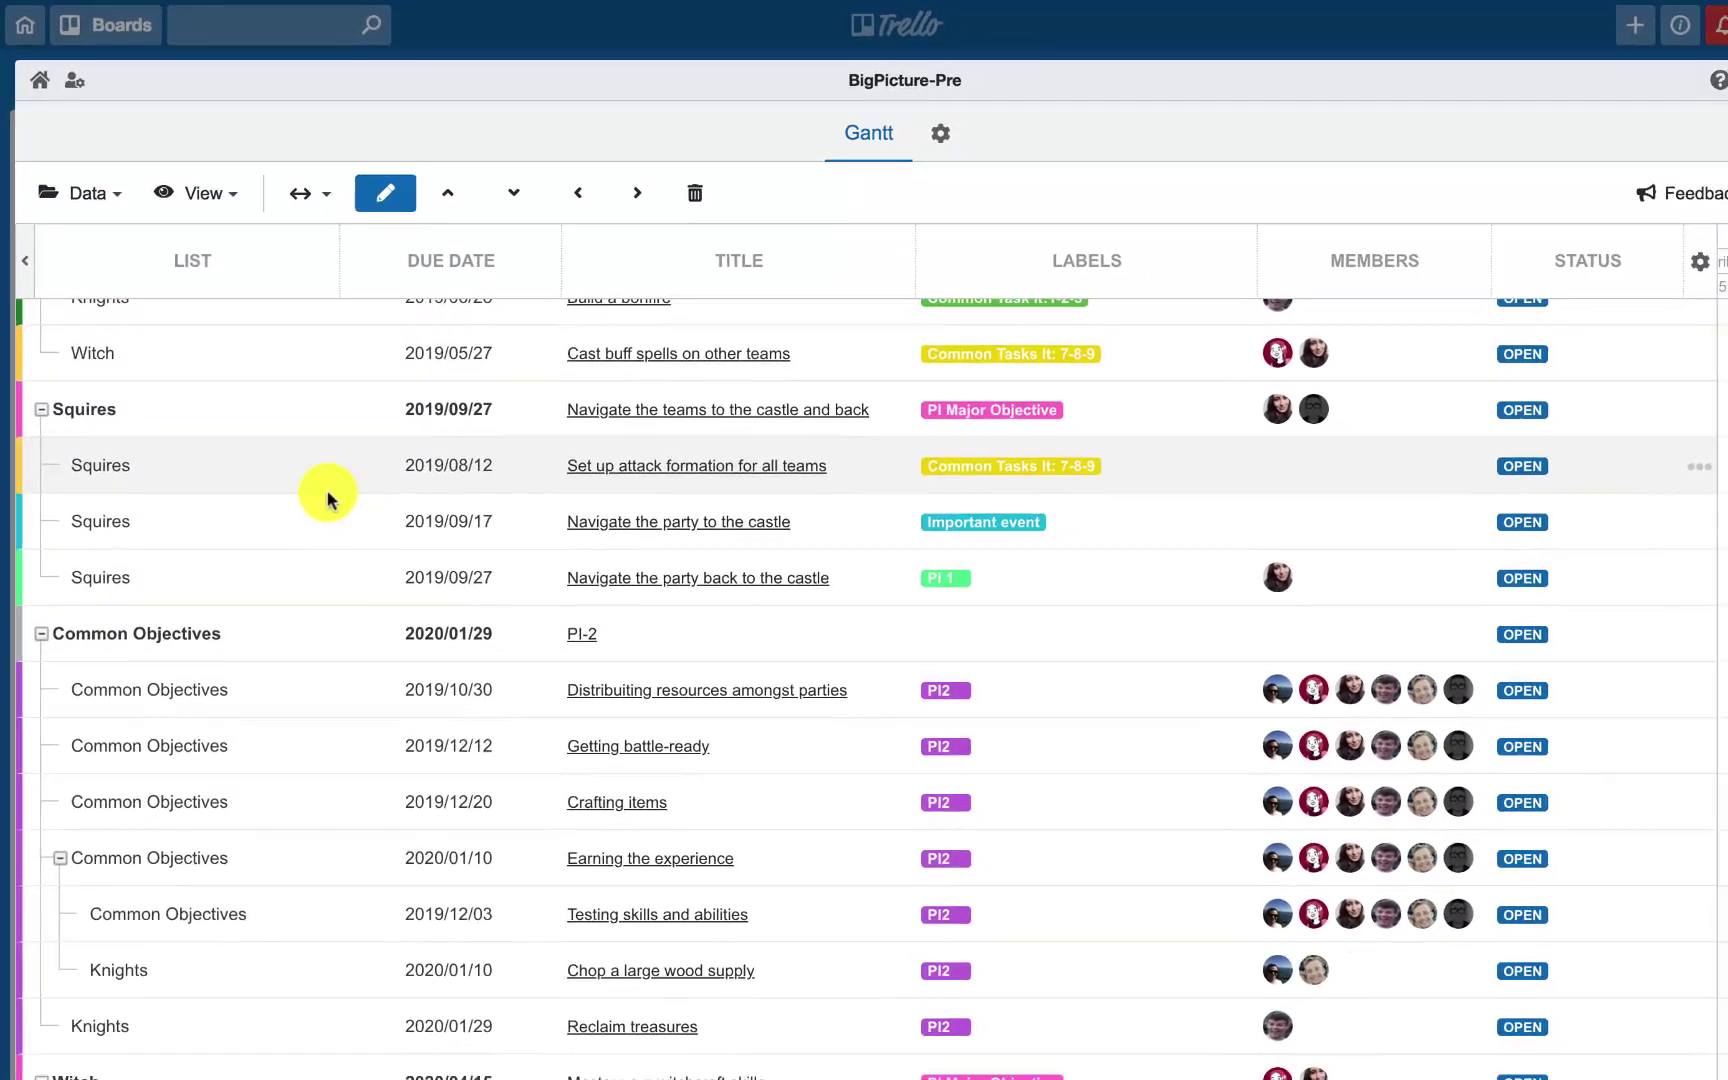
pyautogui.scroll(-1, 327, 497)
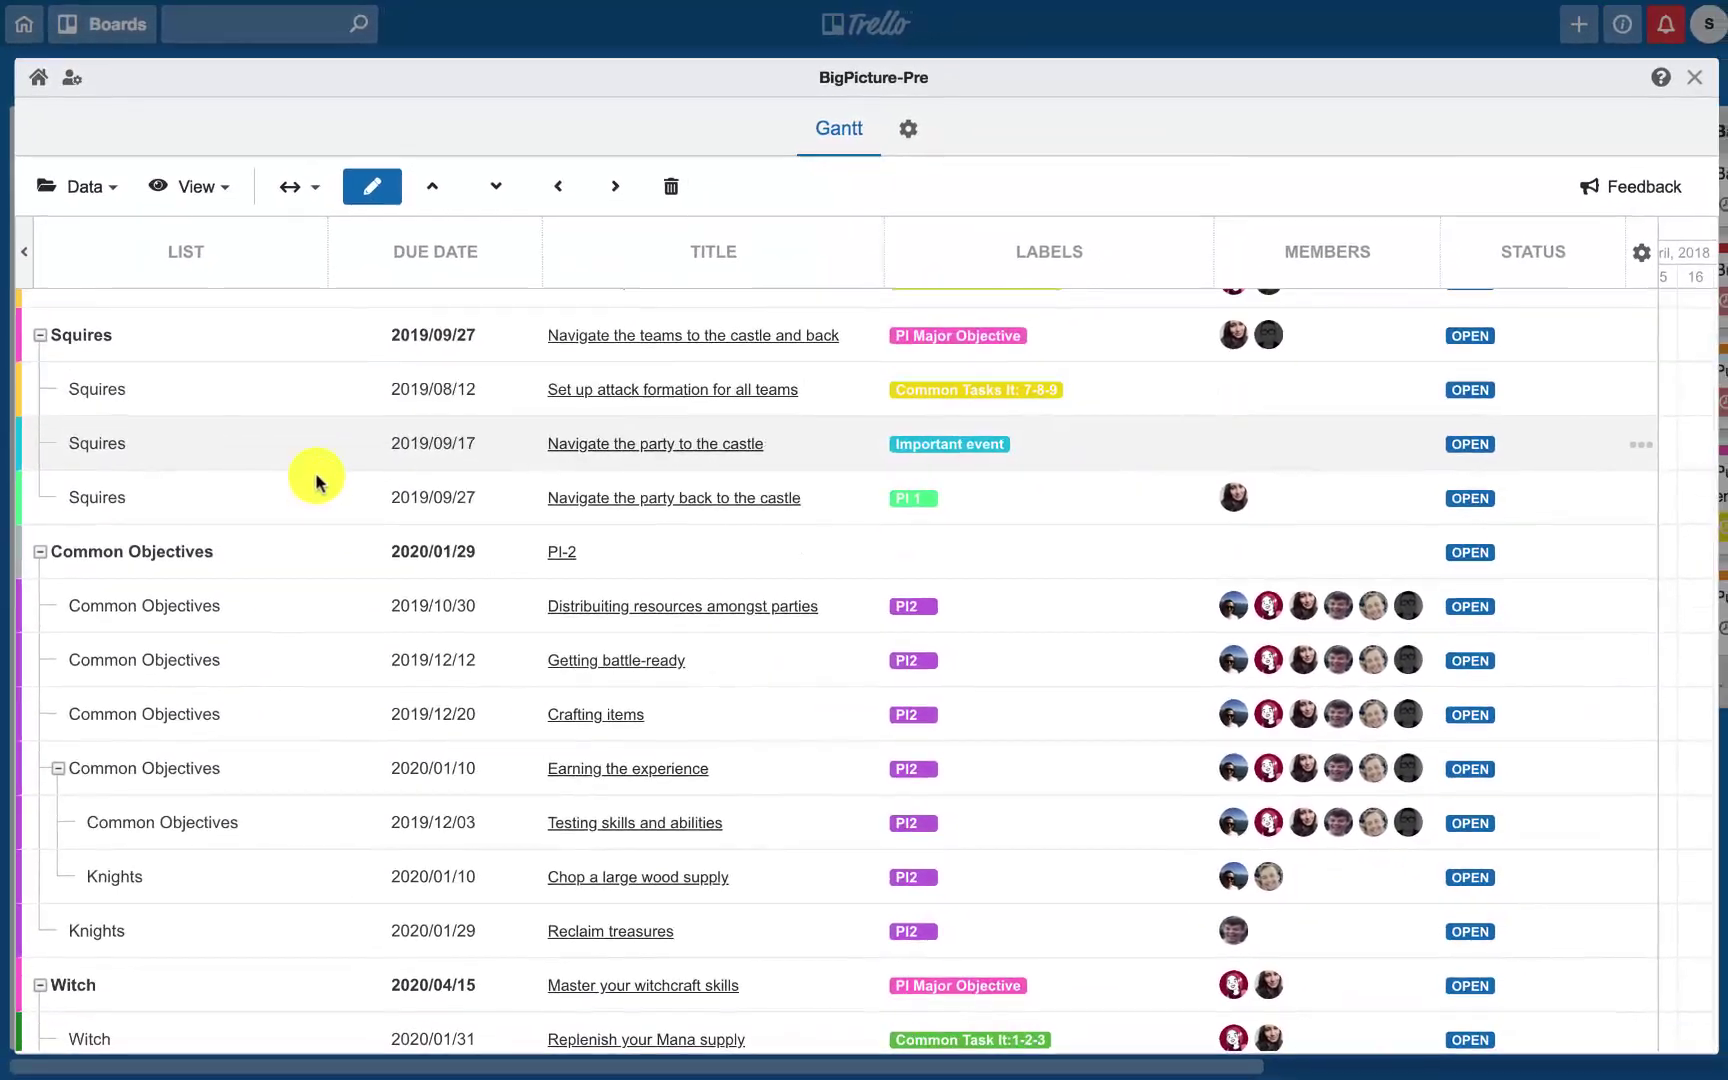
pyautogui.scroll(-2, 310, 478)
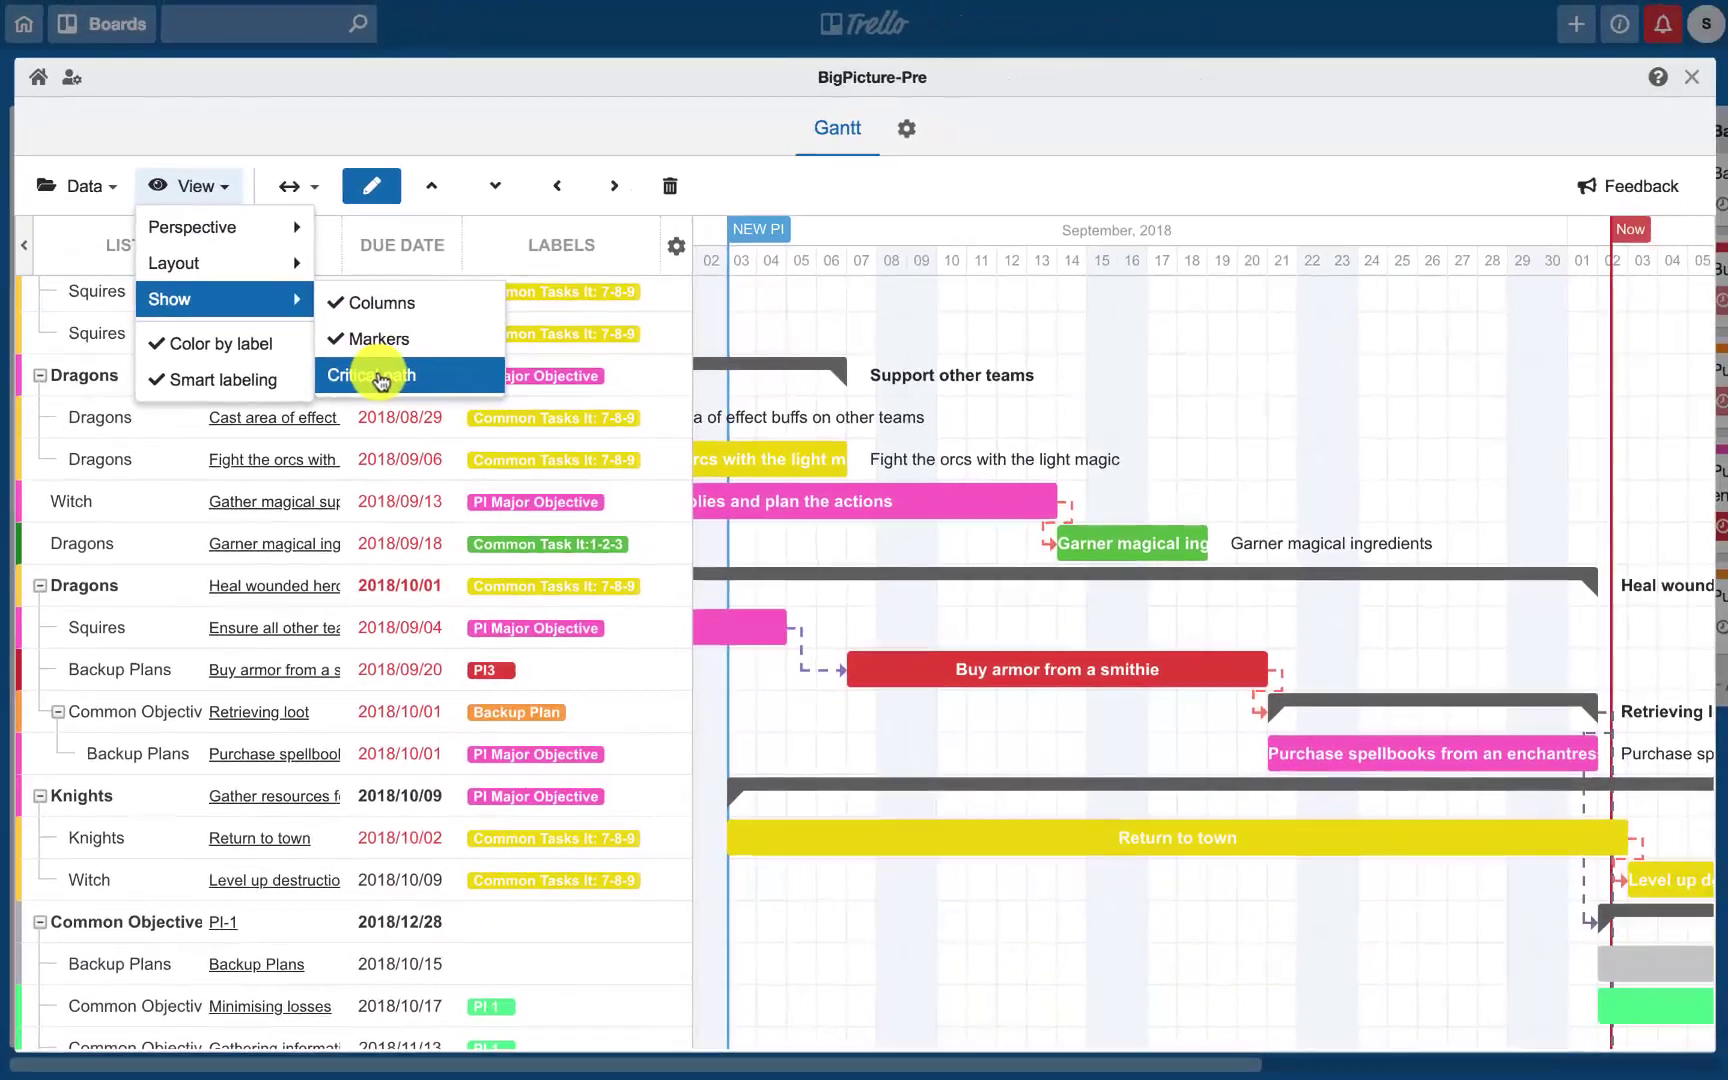
# Highlight the critical path, shift Instruct apprientices' start slightly later, and show timeline markers
pyautogui.click(380, 377)
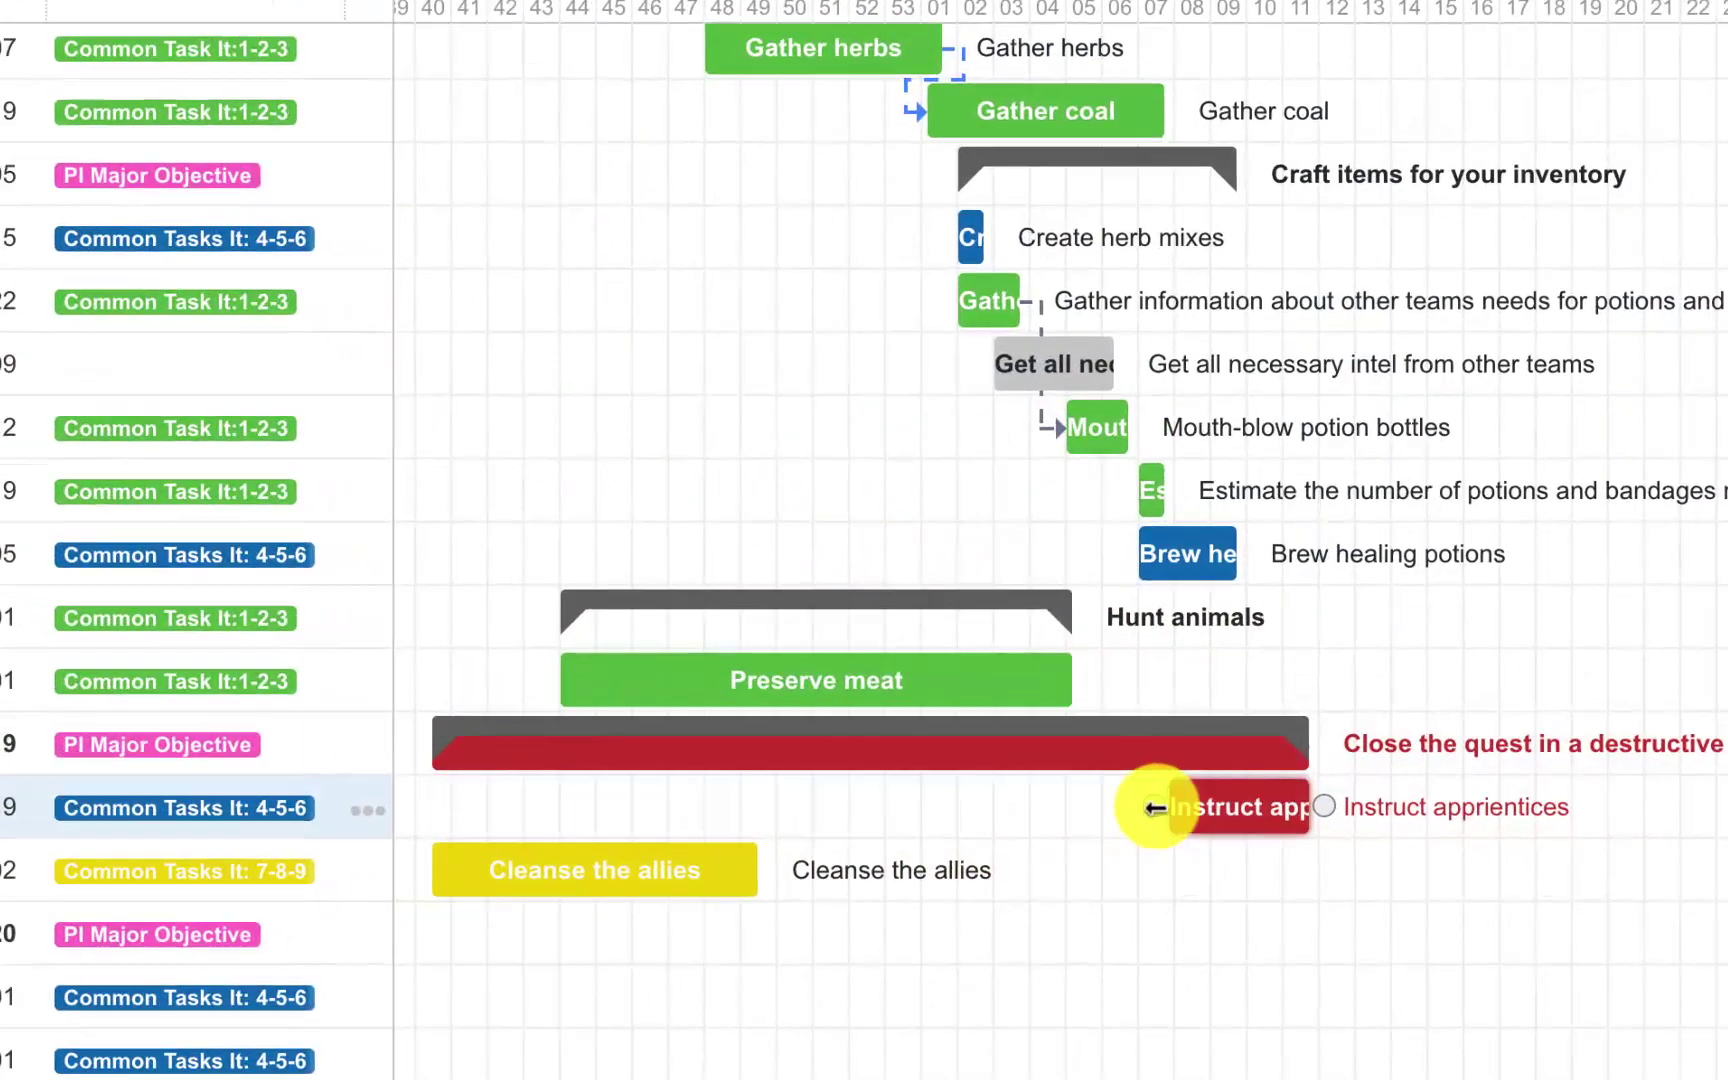
pyautogui.moveTo(1116, 812); pyautogui.dragTo(1118, 811)
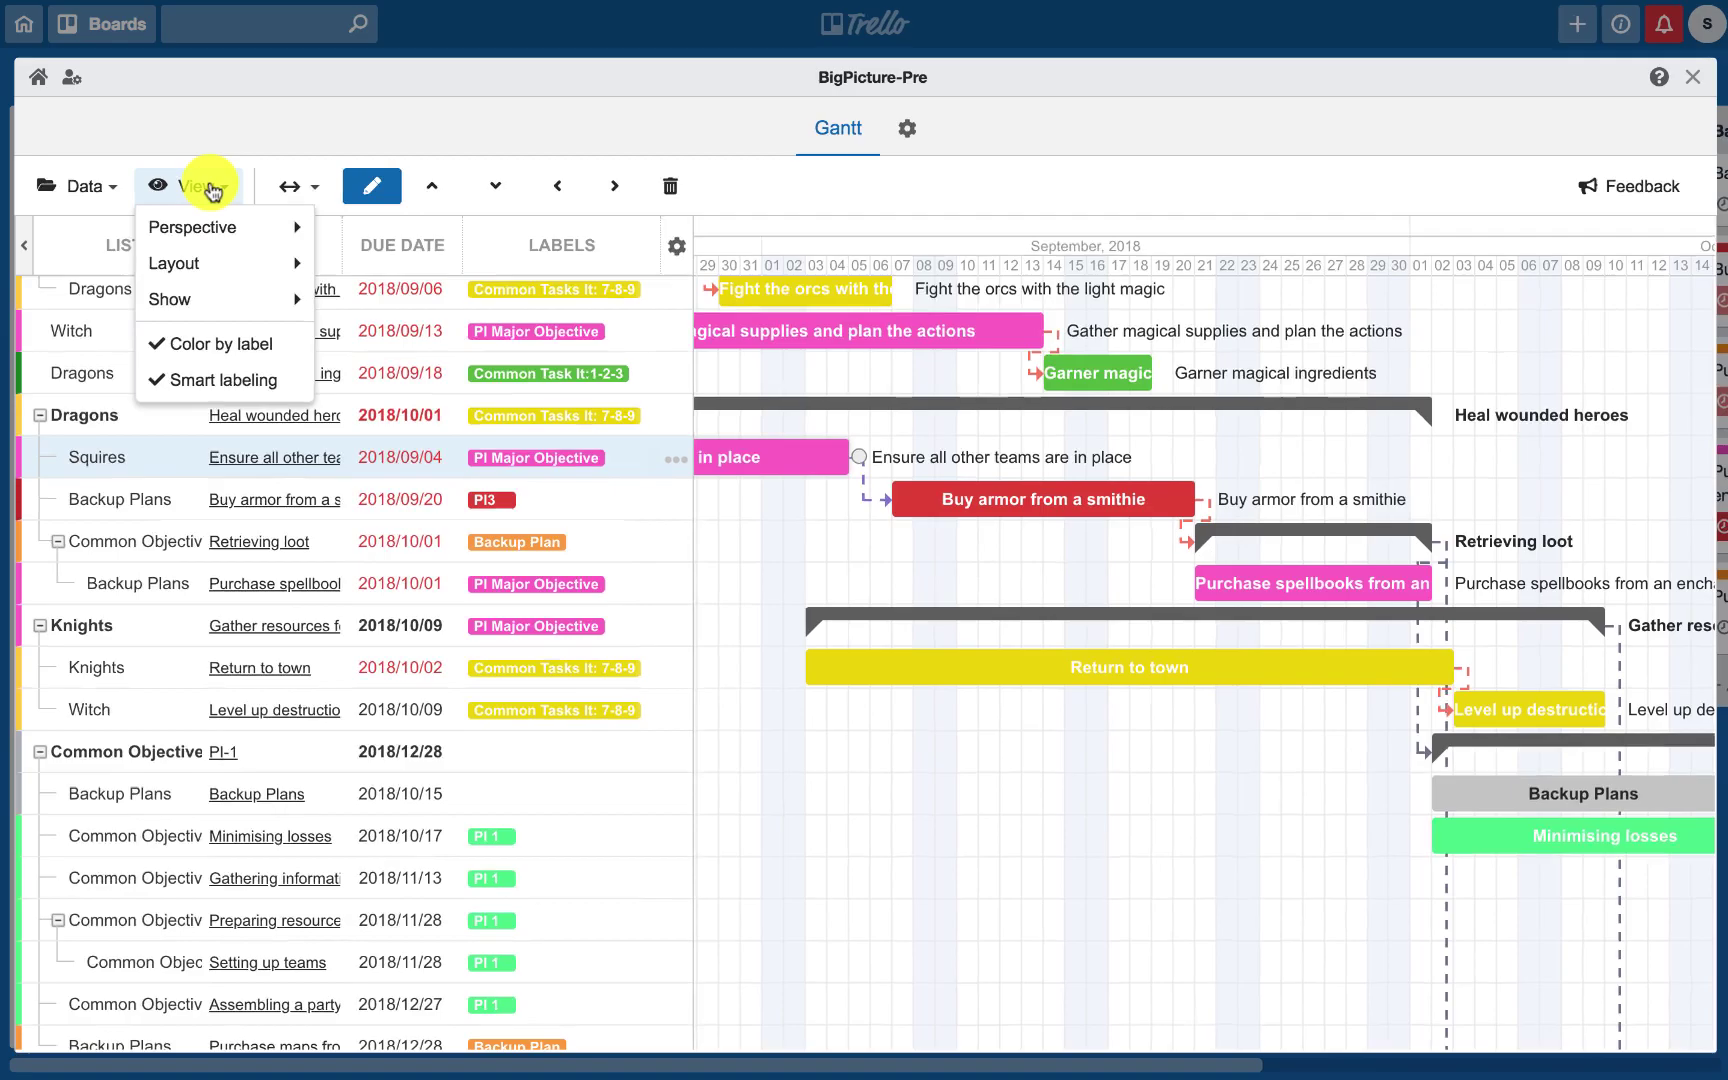
pyautogui.moveTo(362, 446)
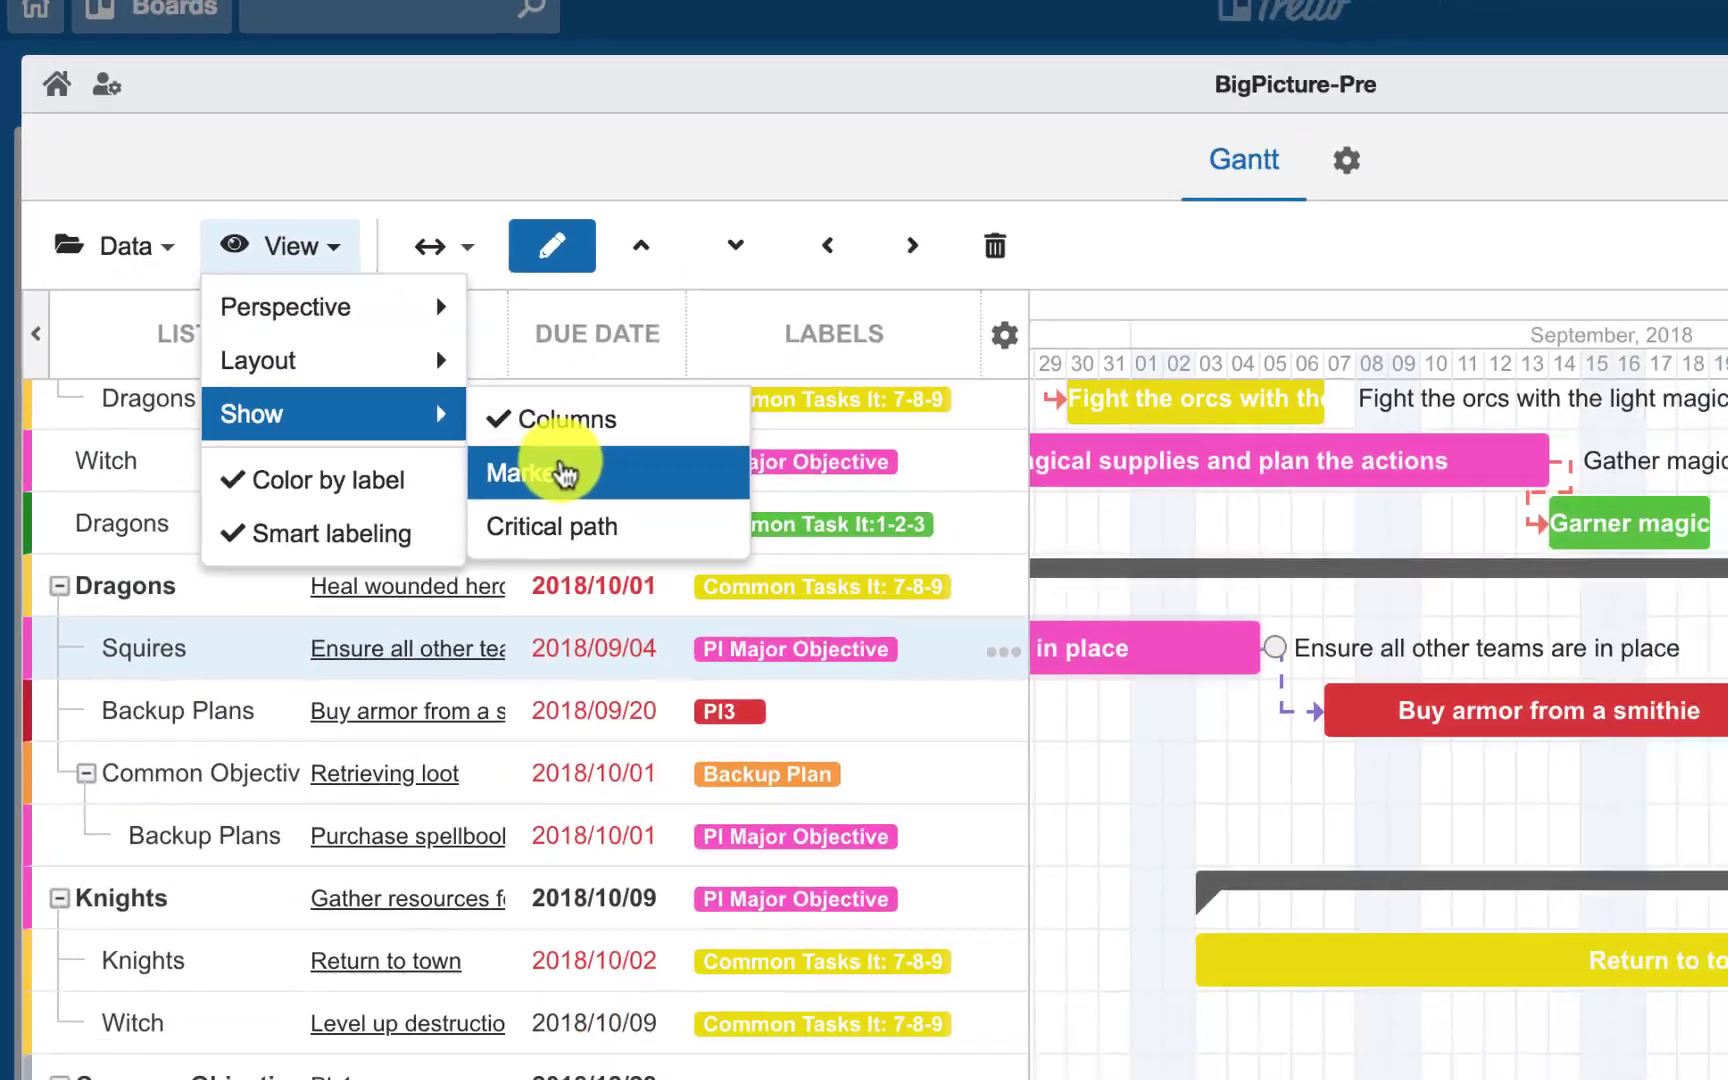
pyautogui.click(632, 522)
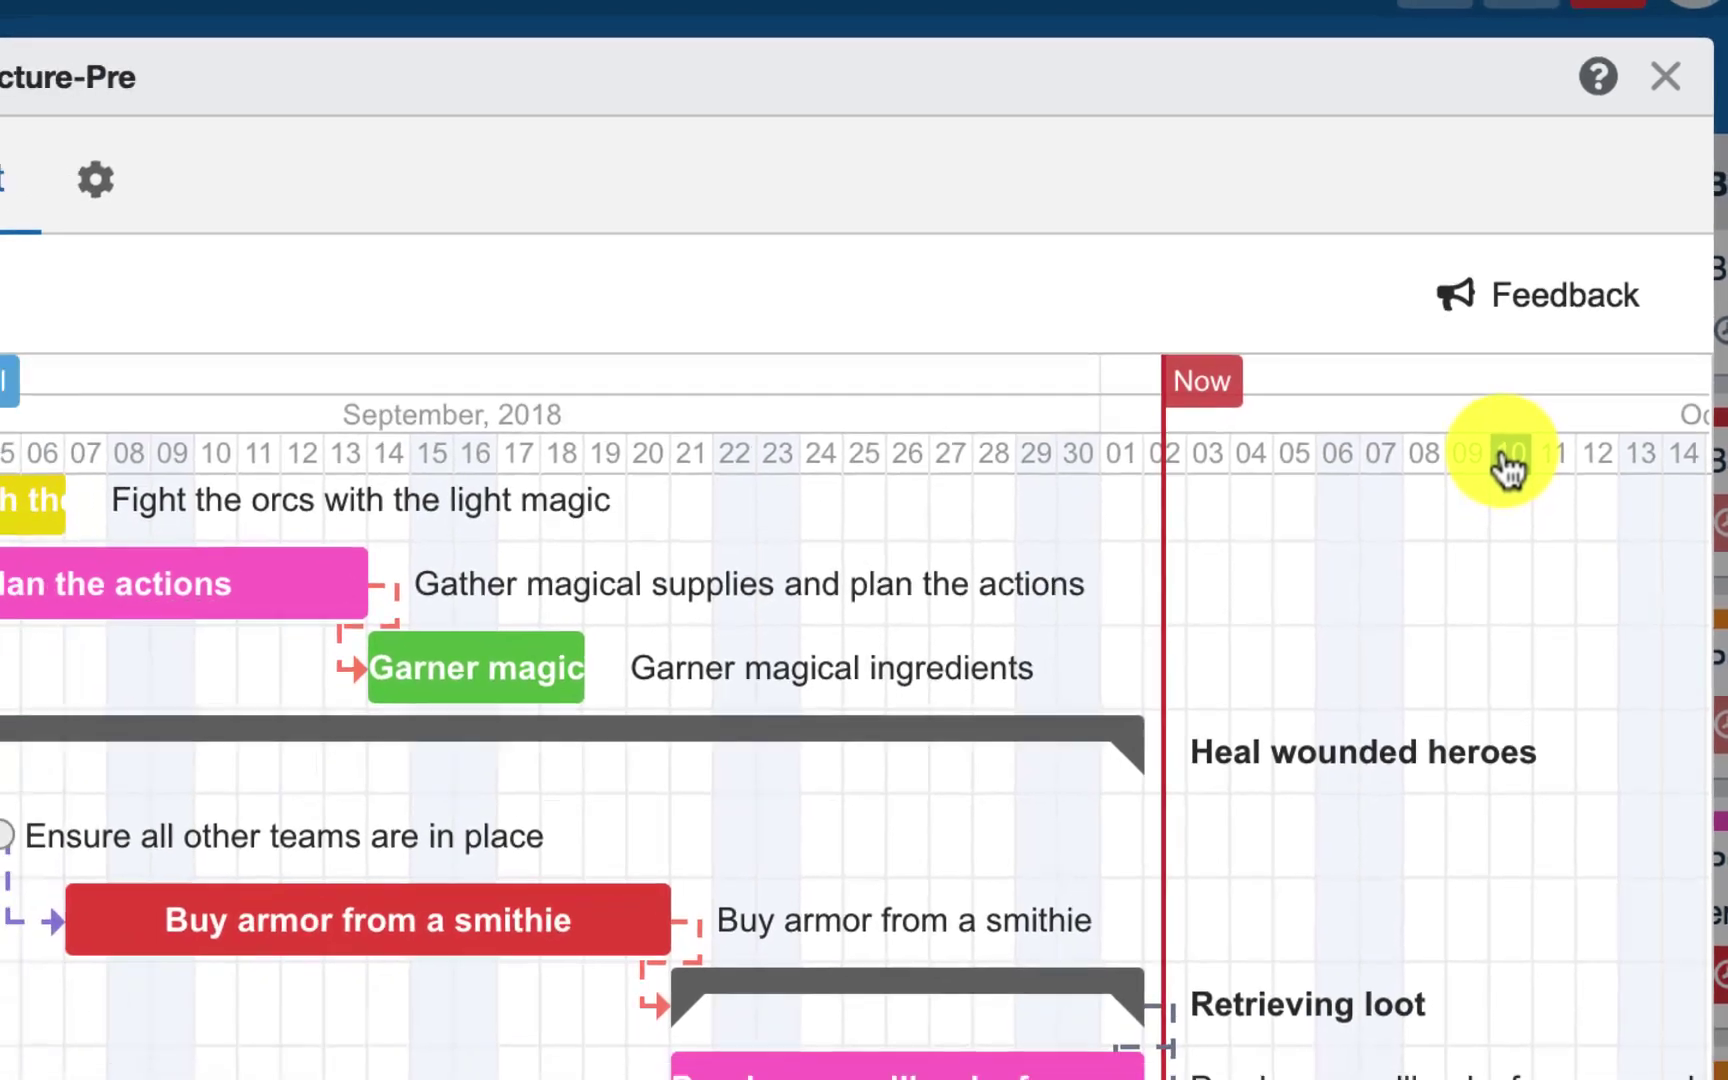
# Create and save a marker named PI COMPLETED on 2018/10/10
pyautogui.click(1497, 490)
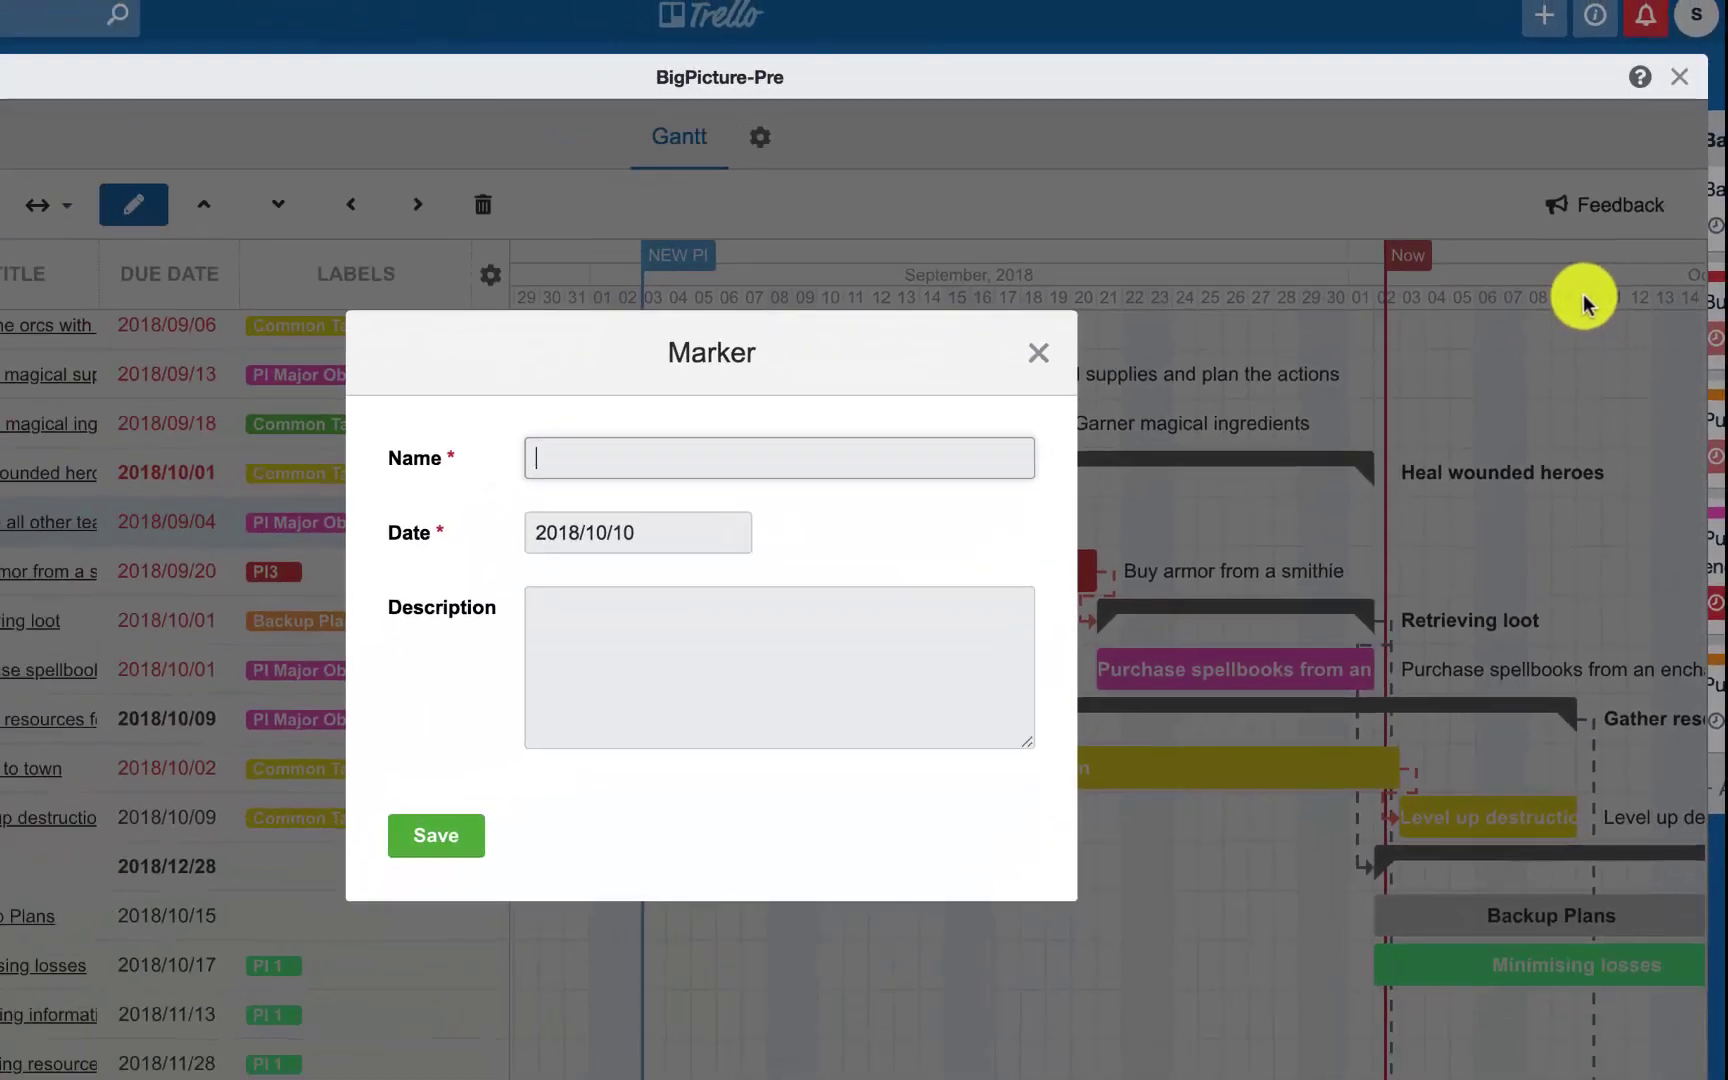
pyautogui.write('PI COMPLETED')
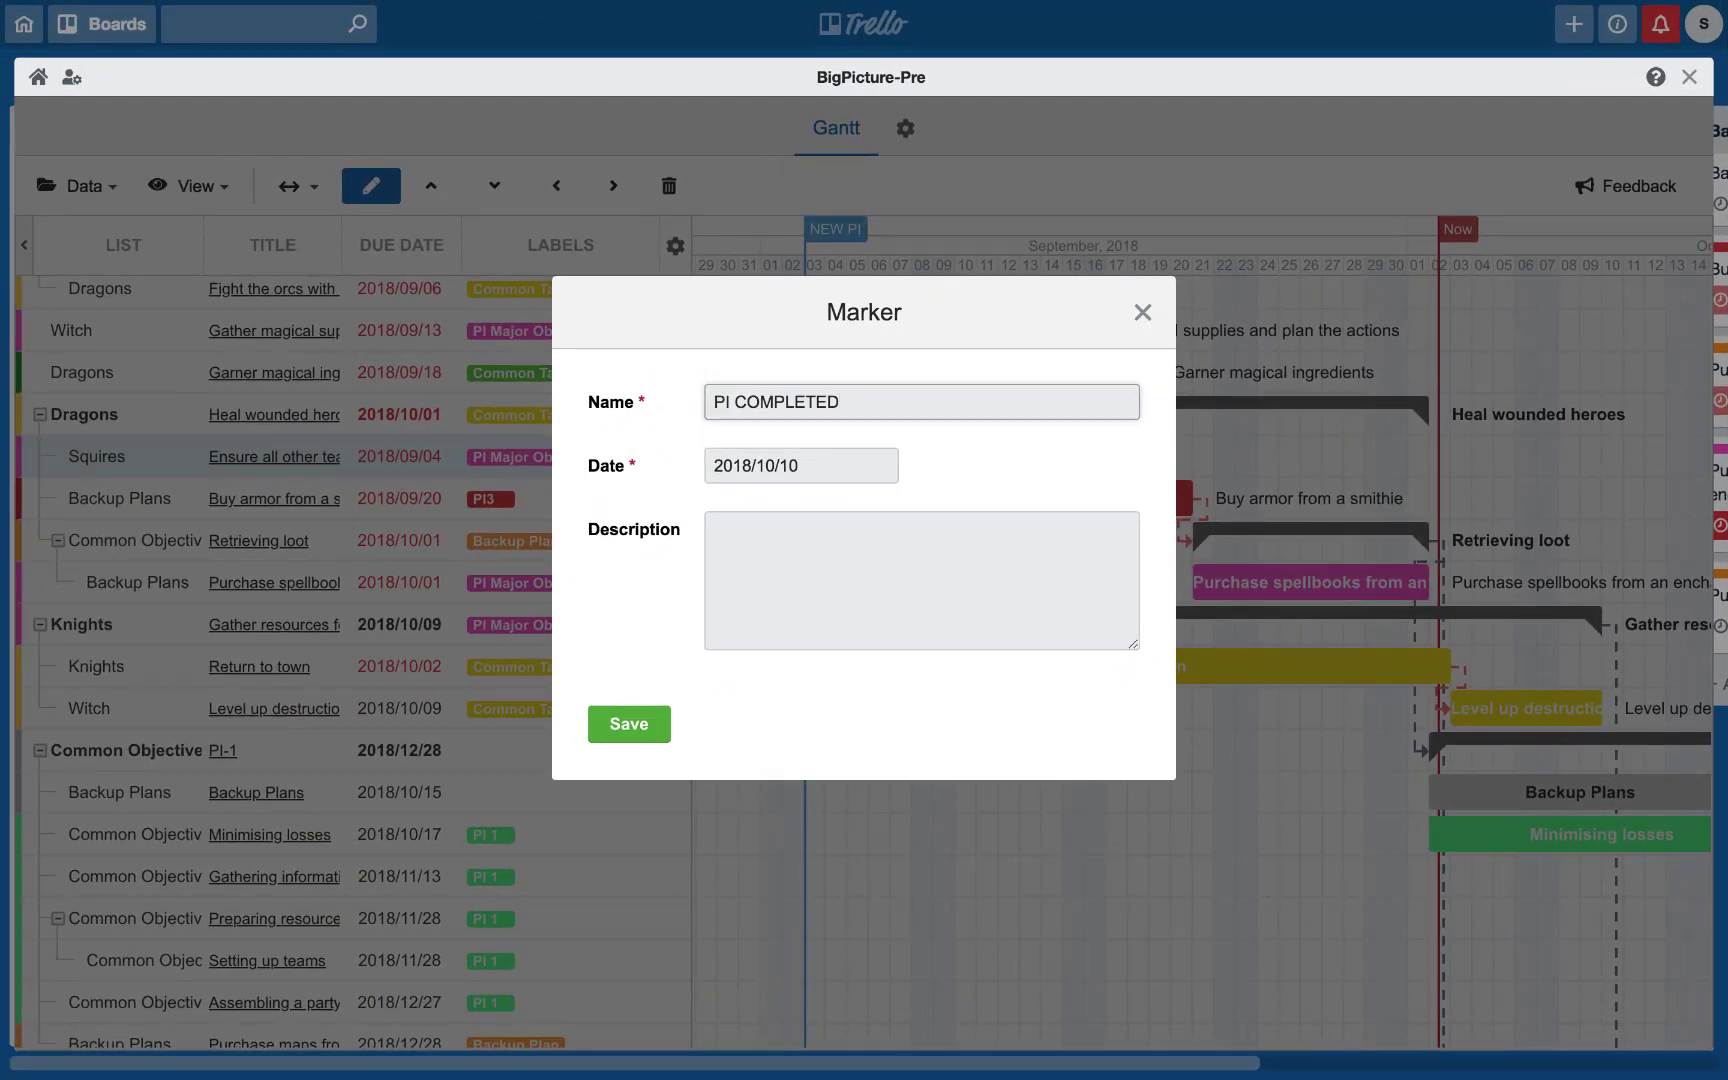
pyautogui.click(629, 735)
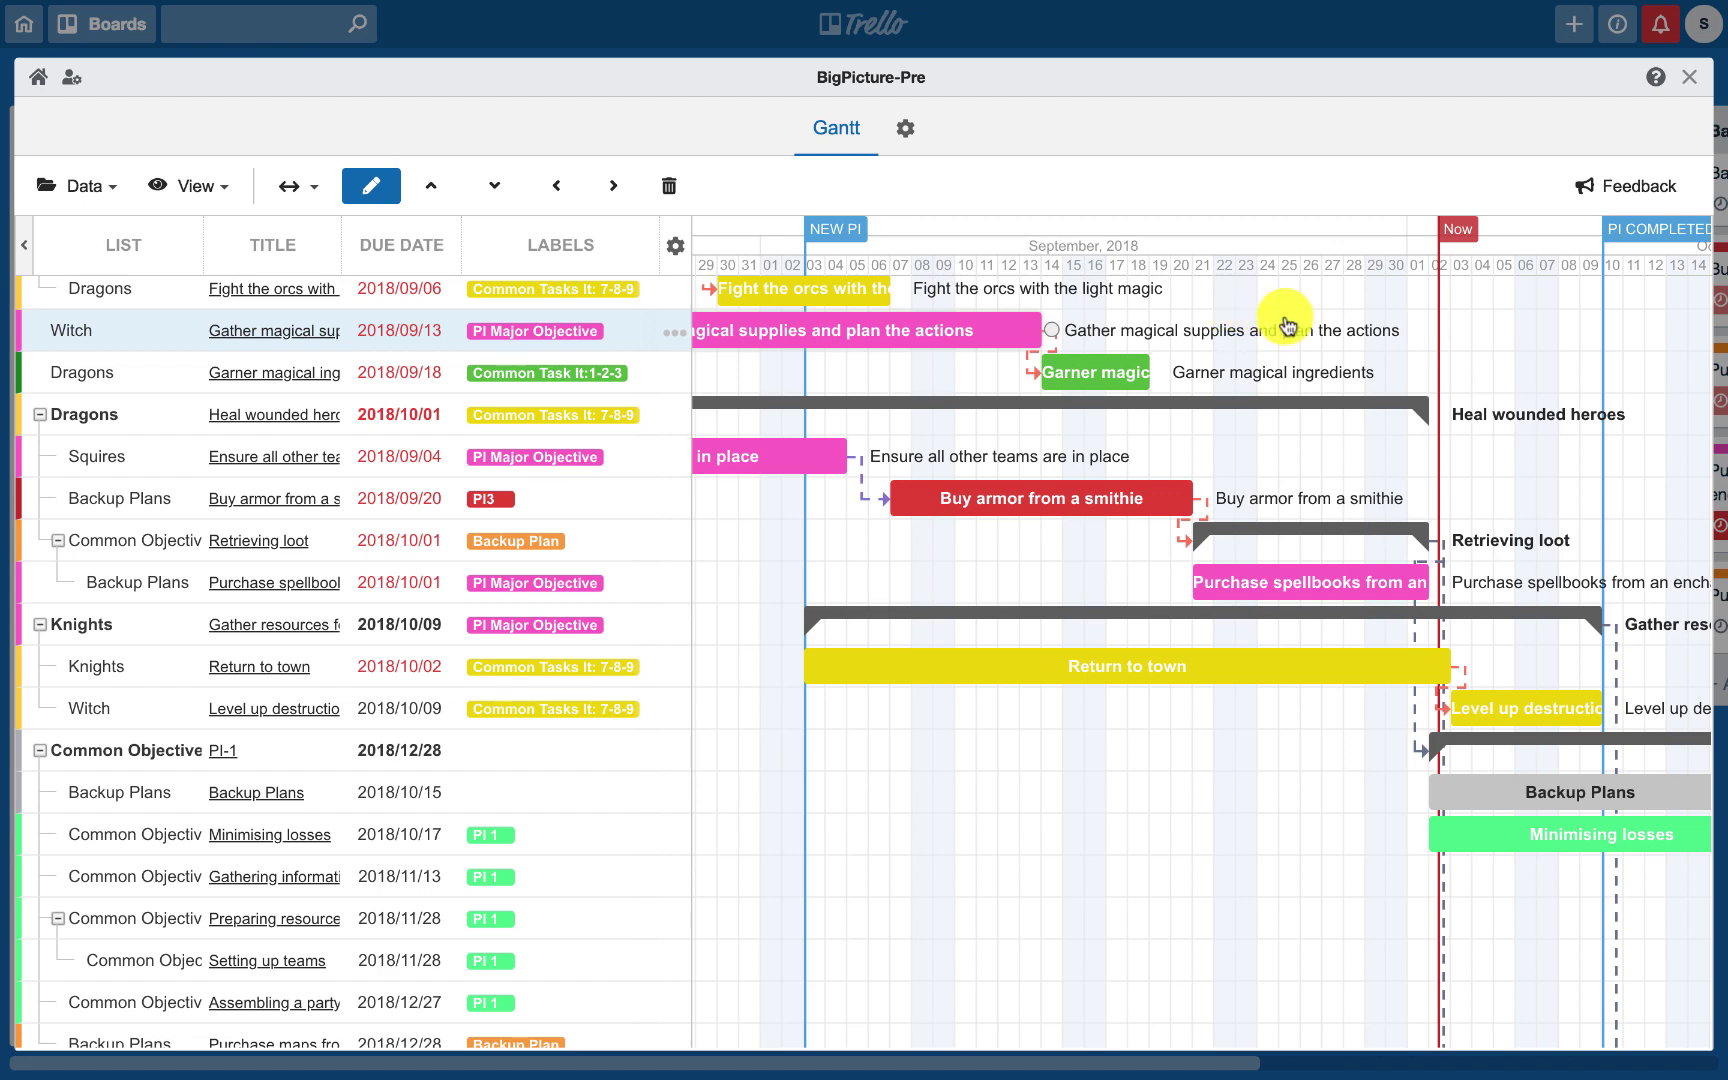
pyautogui.hscroll(5, 1289, 325)
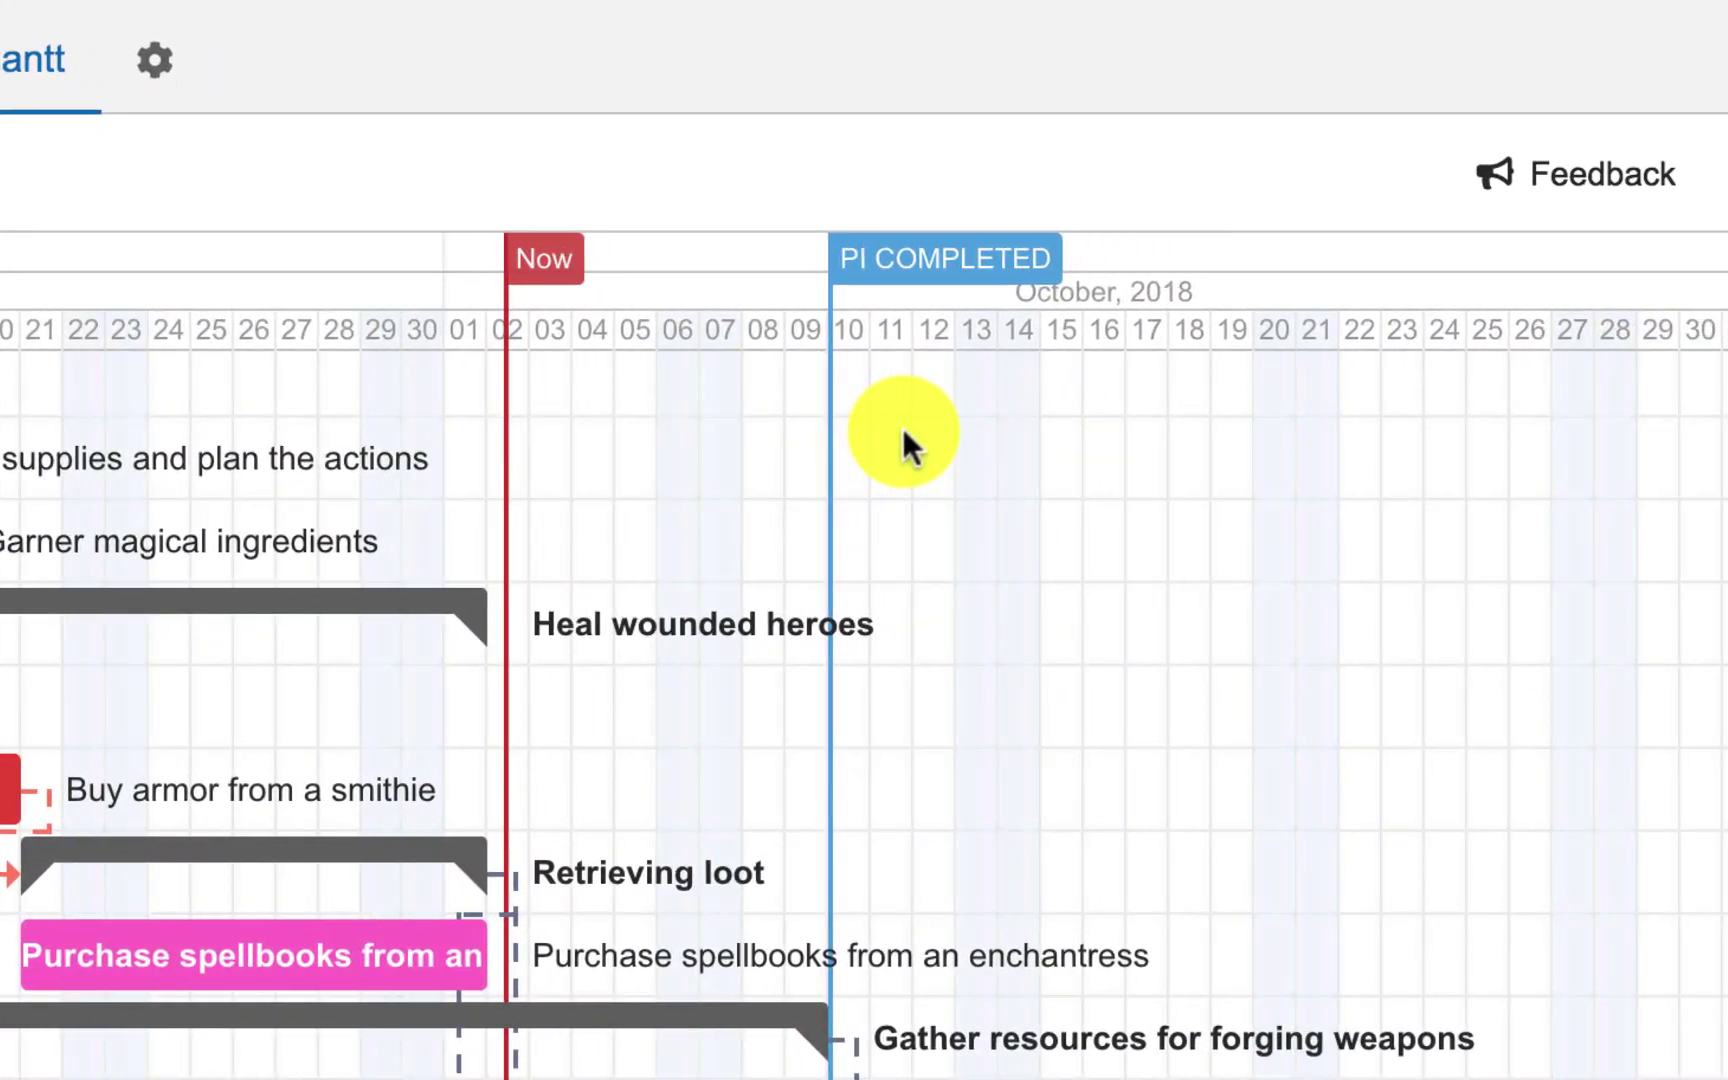
pyautogui.click(225, 205)
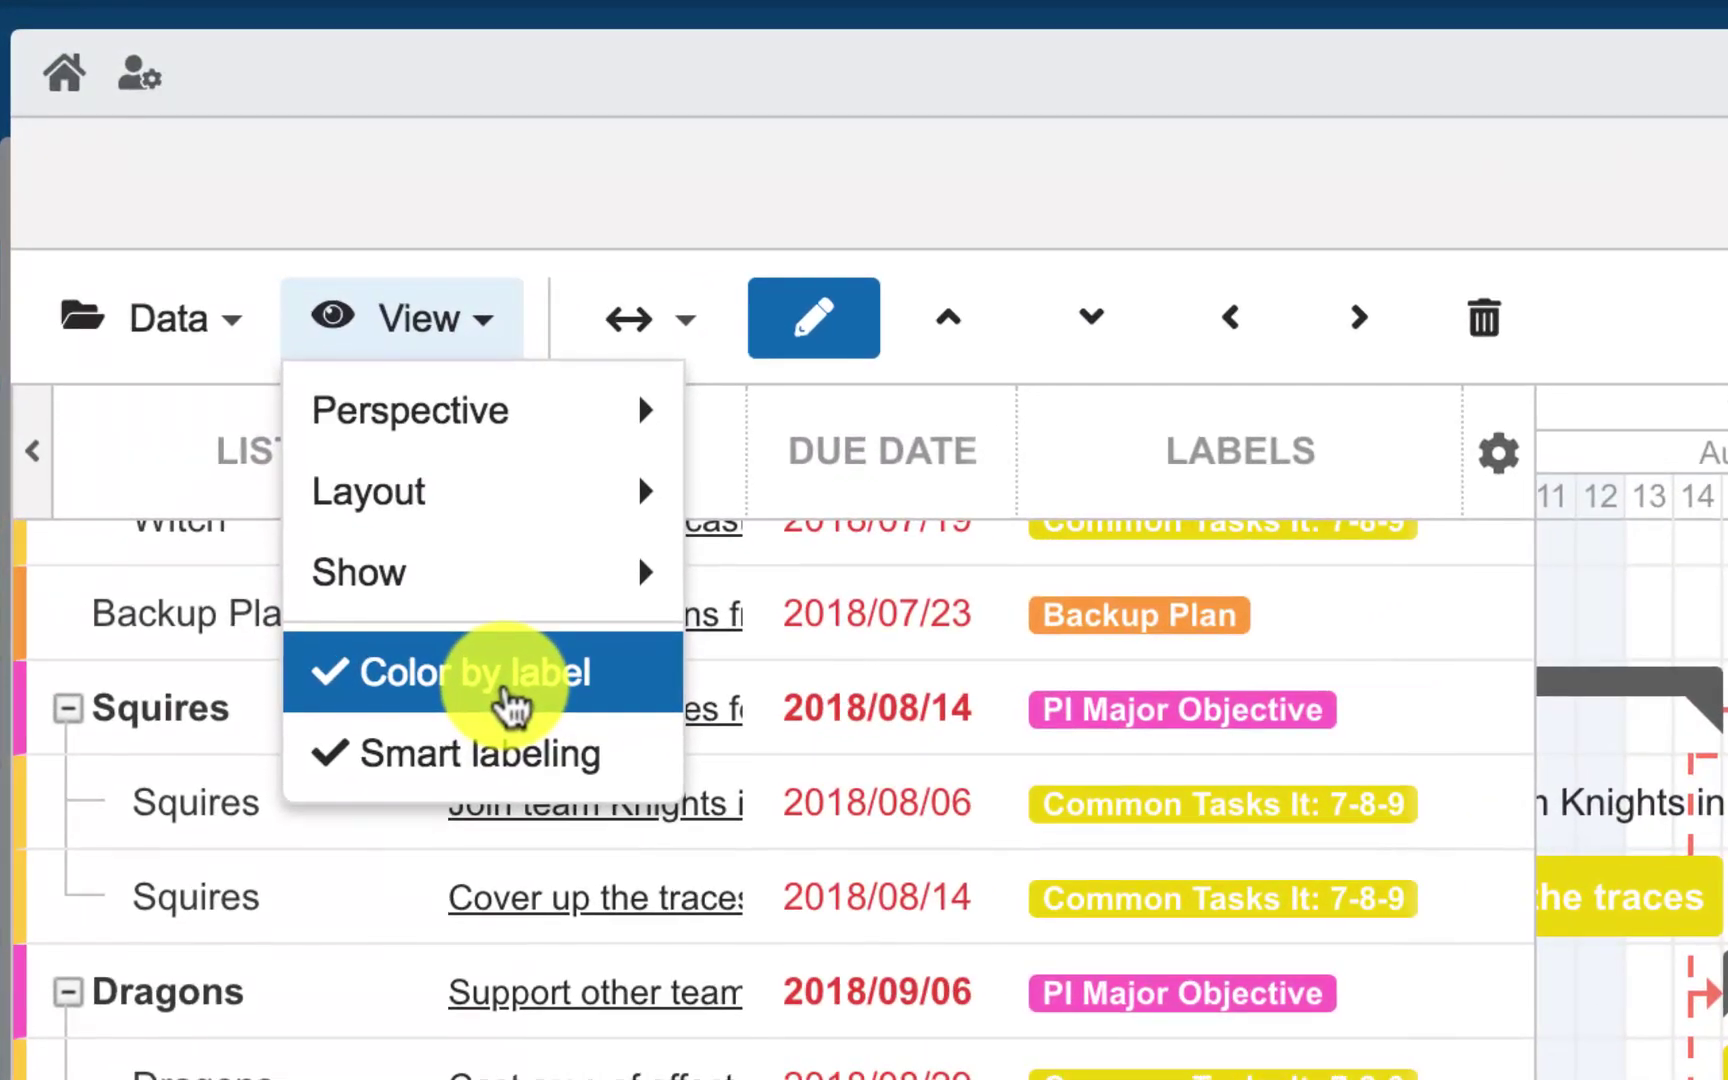
# Turn off Color by label and colour the Cast area of effect buffs bar red
pyautogui.click(512, 700)
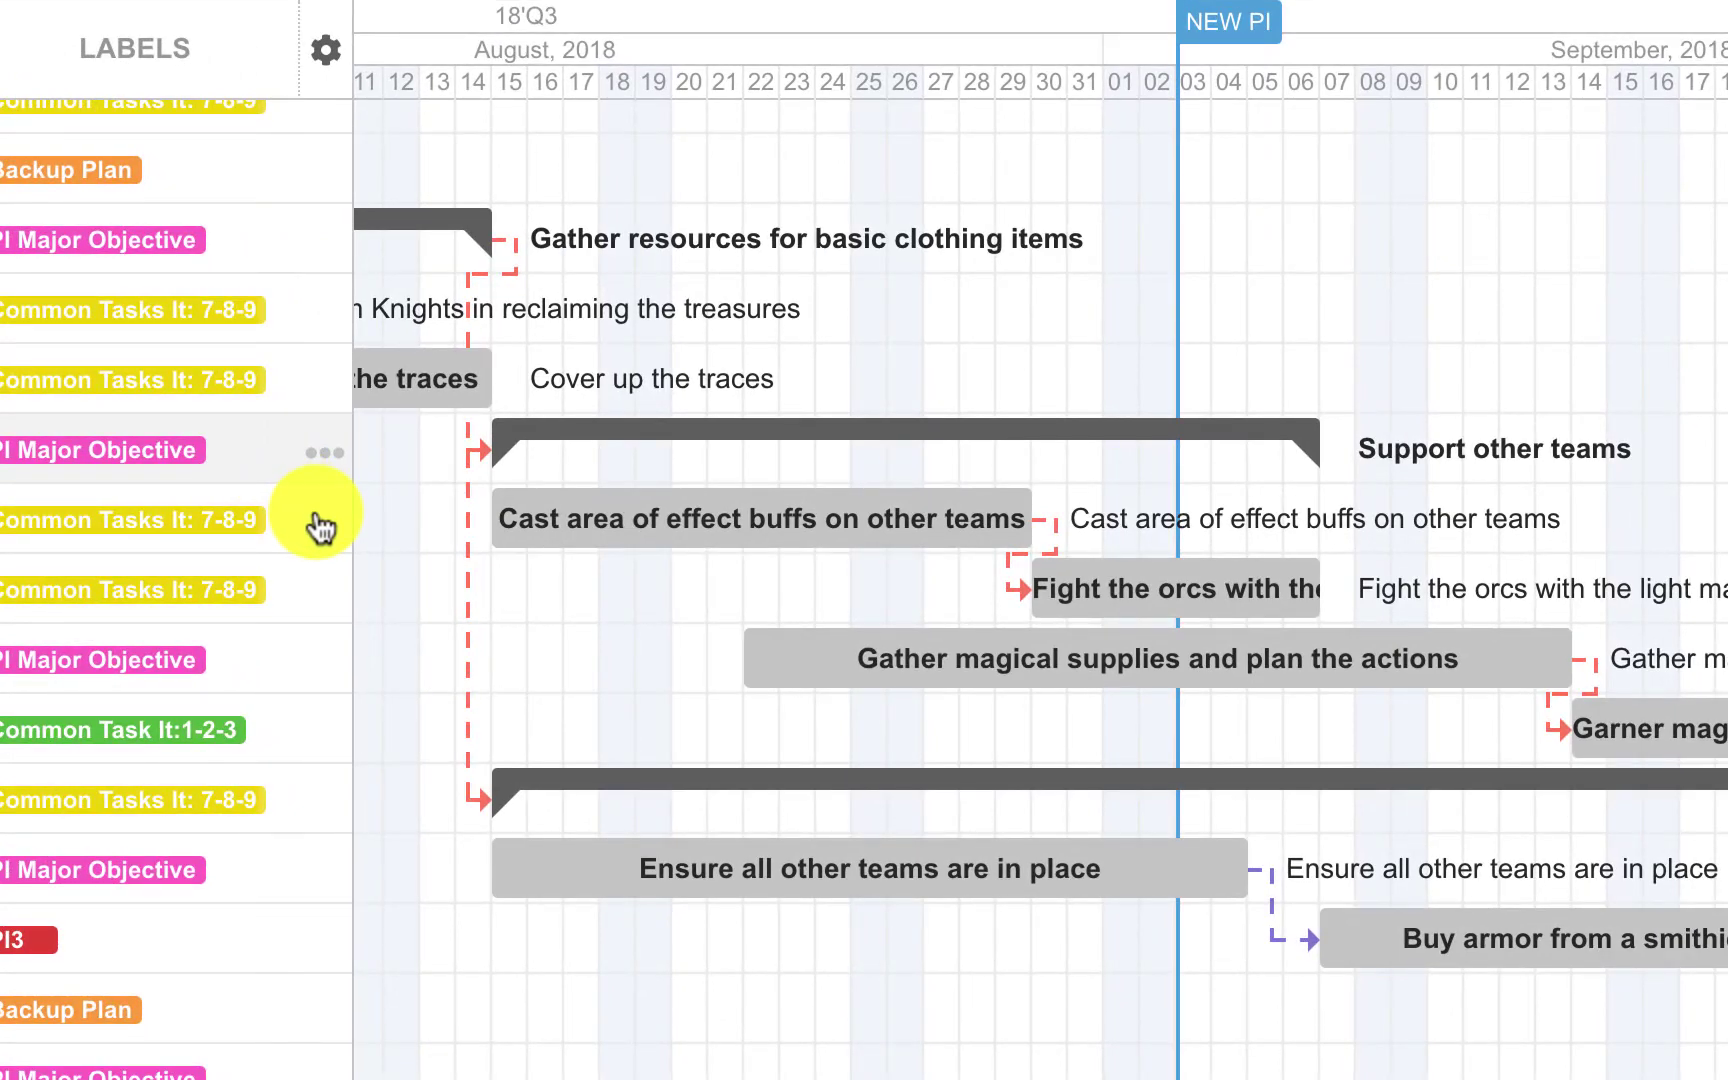
pyautogui.click(320, 524)
pyautogui.moveTo(392, 748)
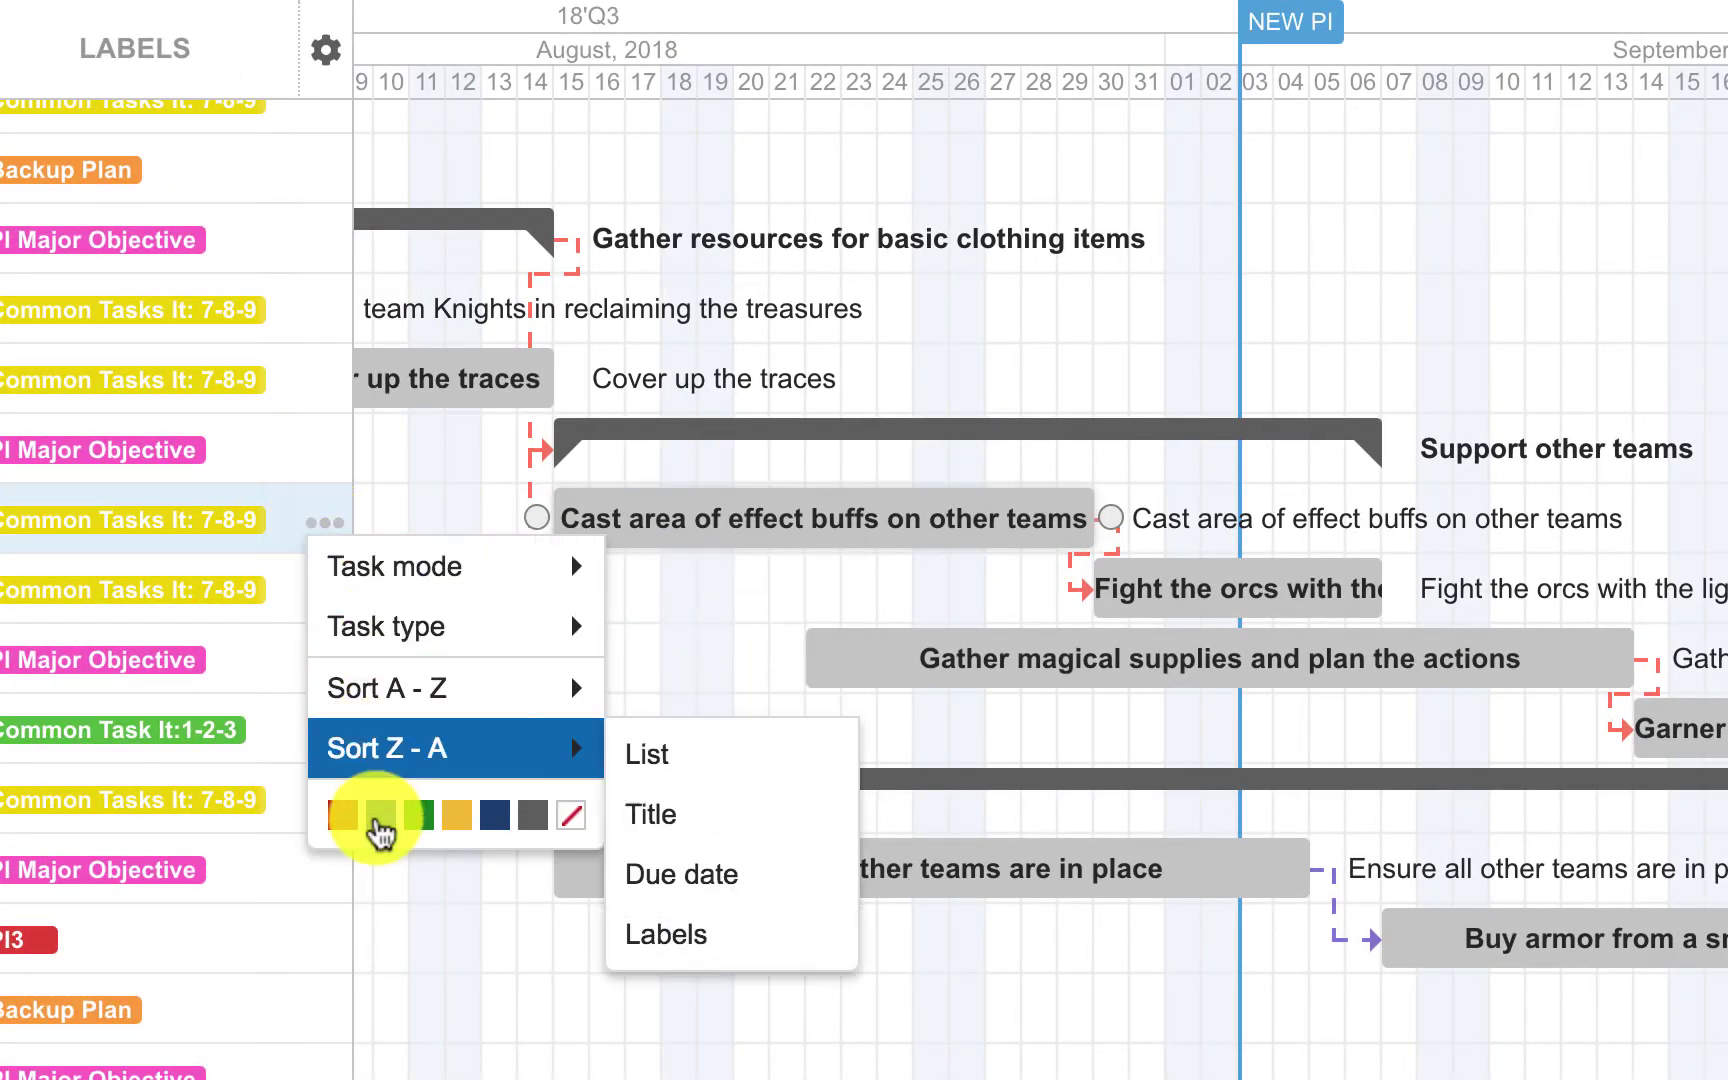
pyautogui.click(343, 817)
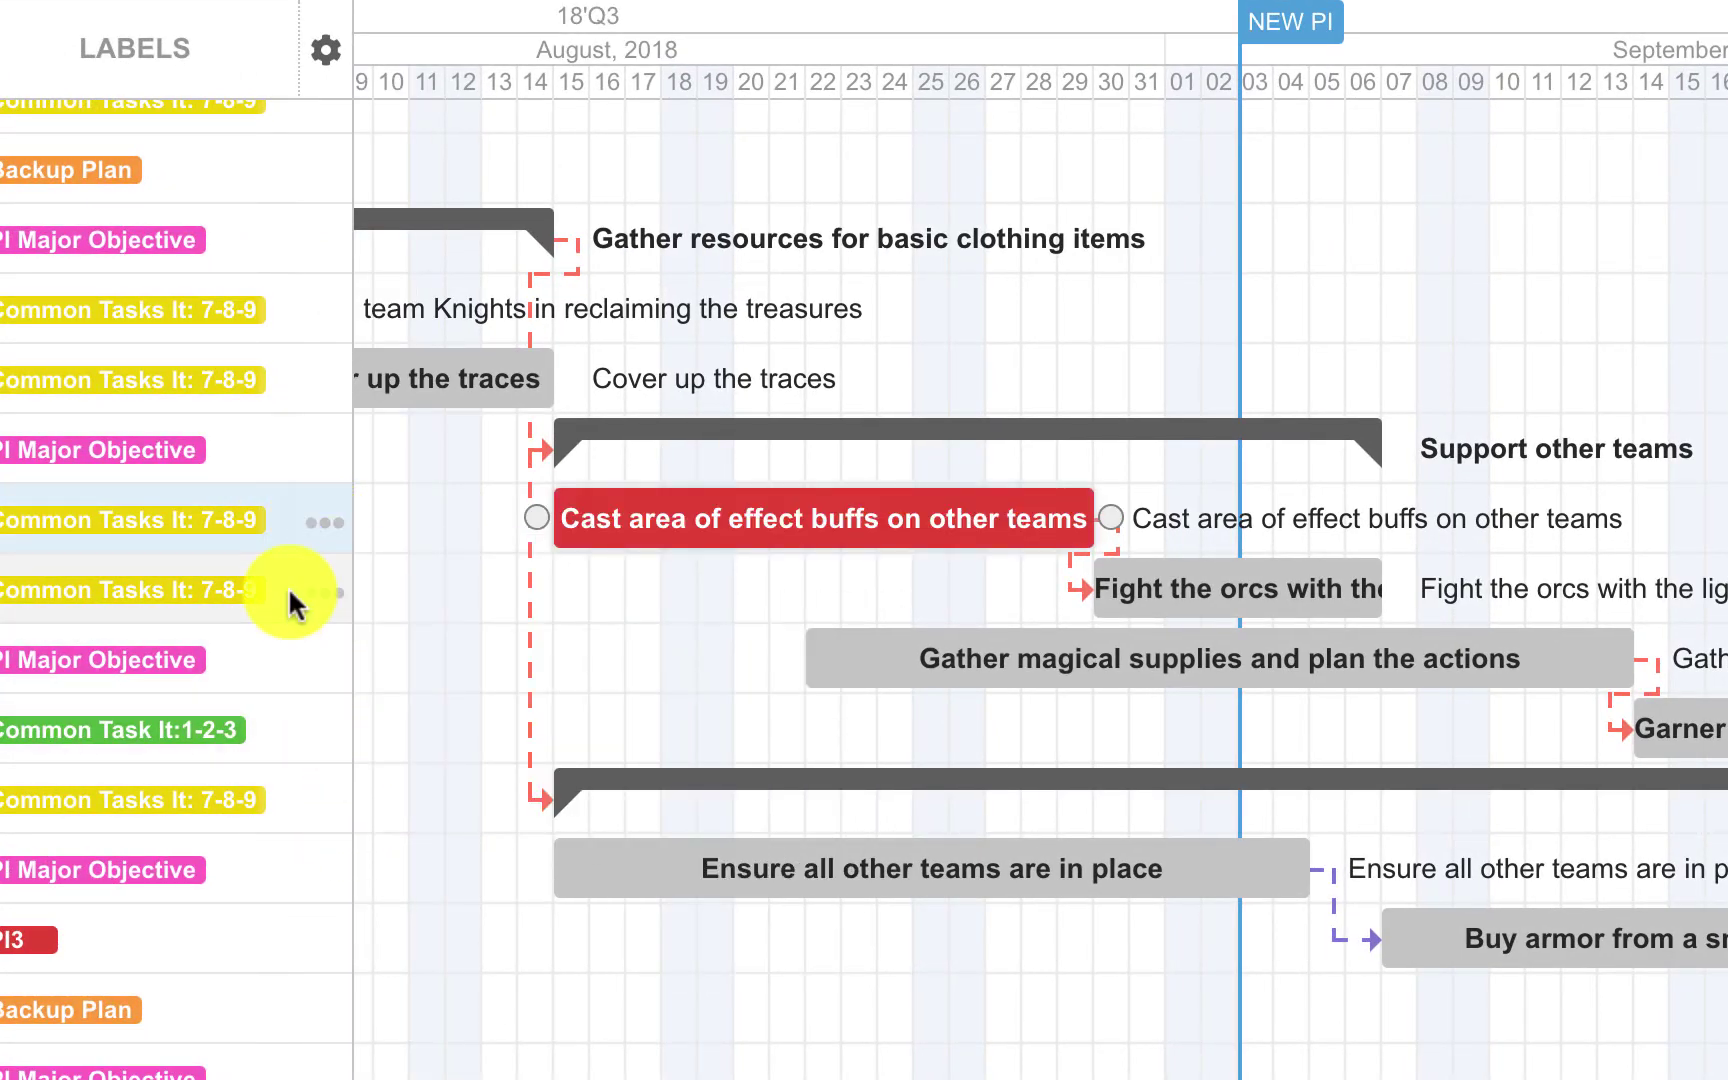
# Colour the Fight the orcs bar blue and the Gather magical supplies bar yellow
pyautogui.click(320, 600)
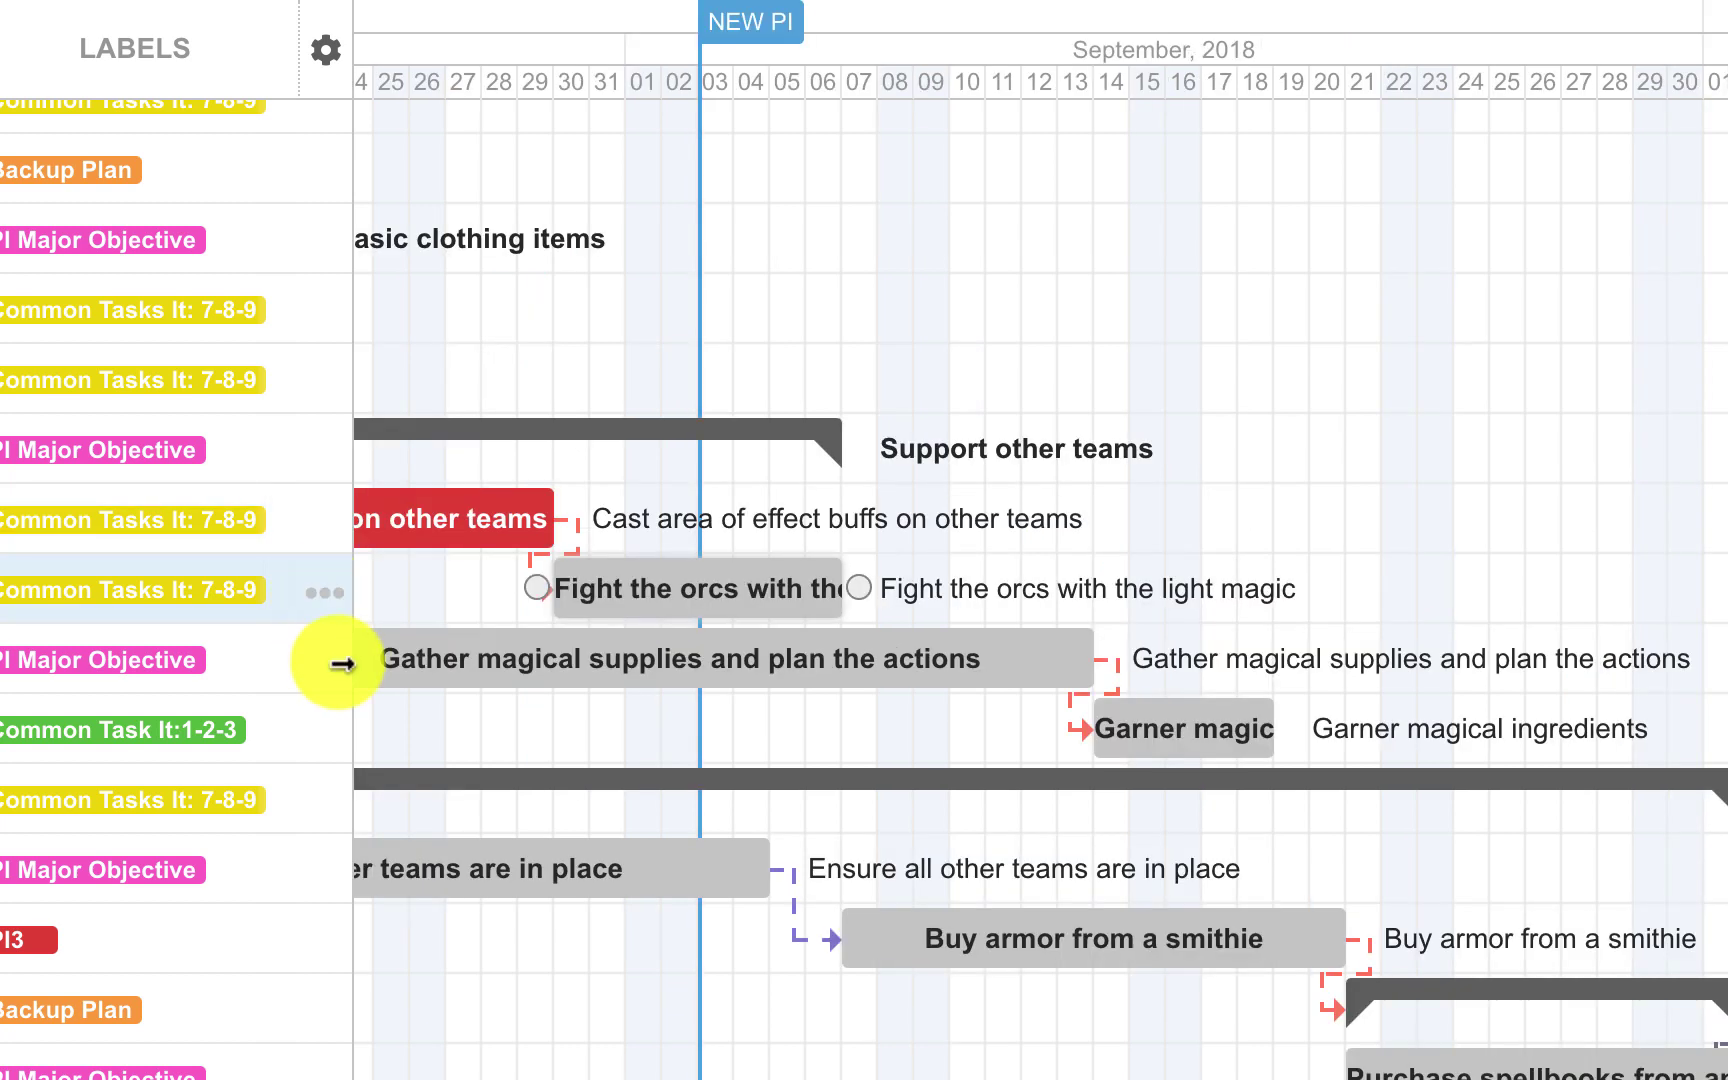
pyautogui.click(326, 596)
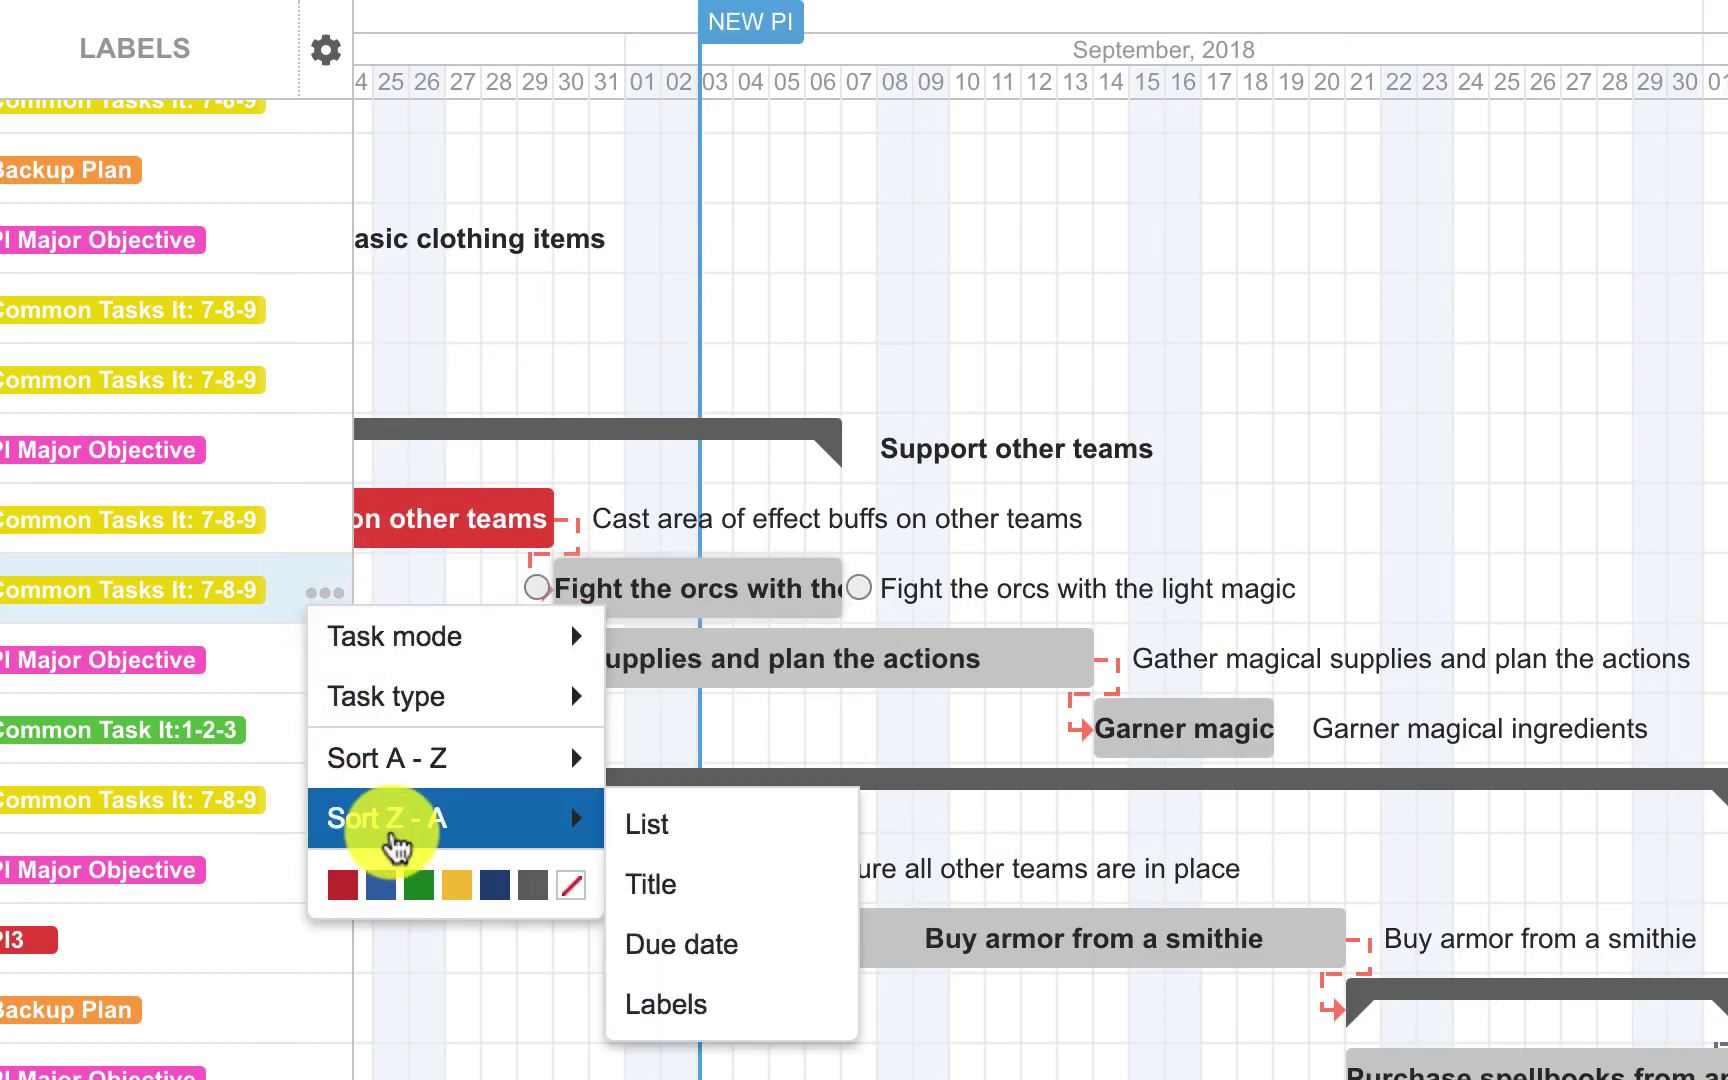
pyautogui.click(396, 888)
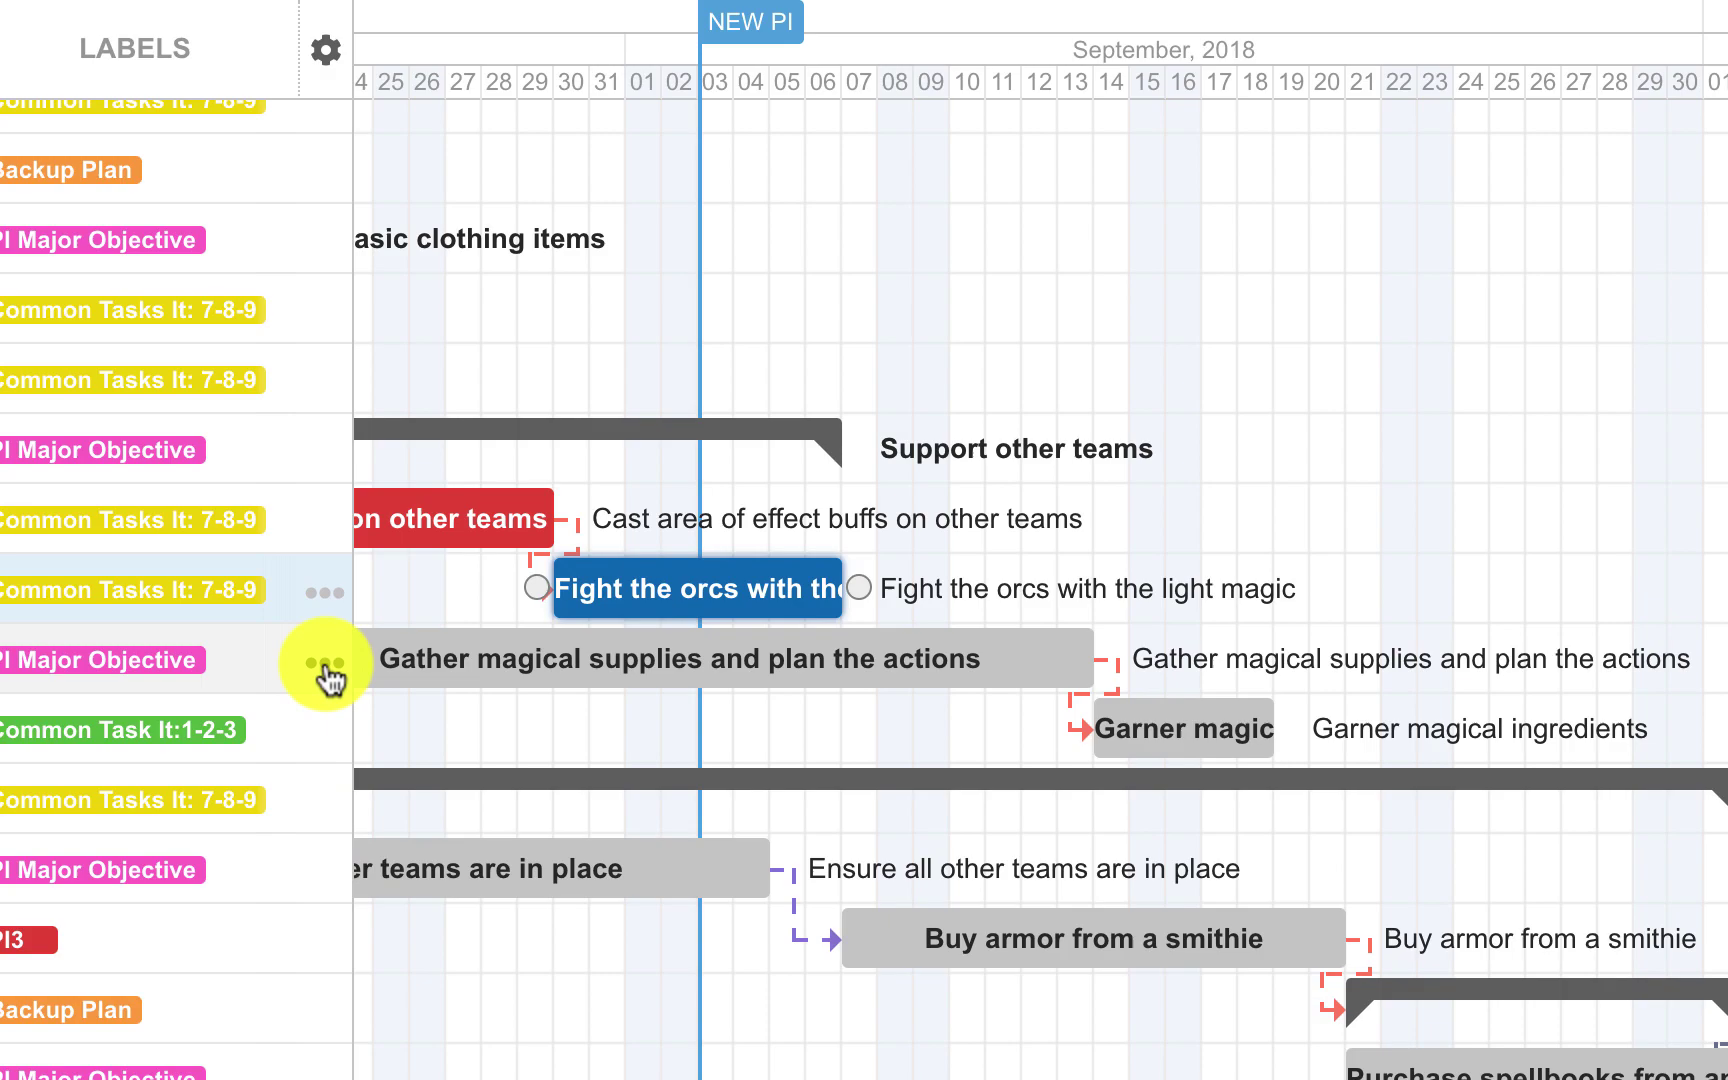
pyautogui.click(326, 664)
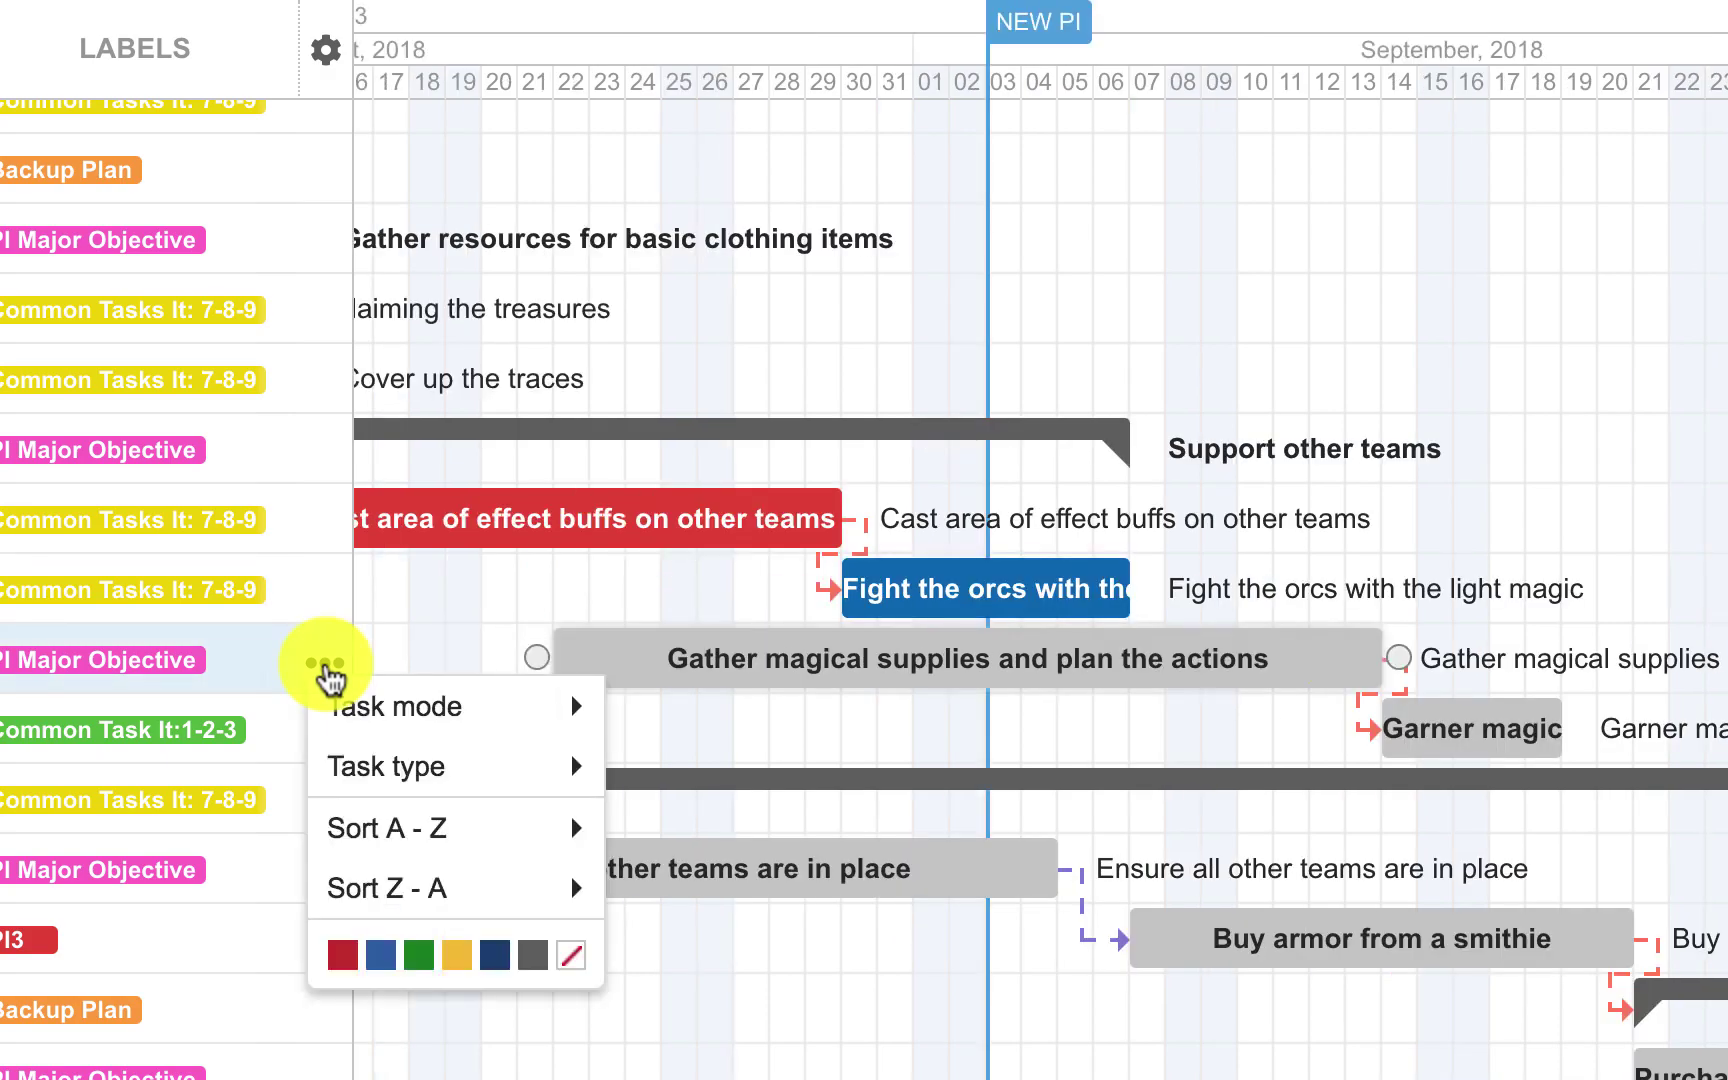
pyautogui.click(447, 948)
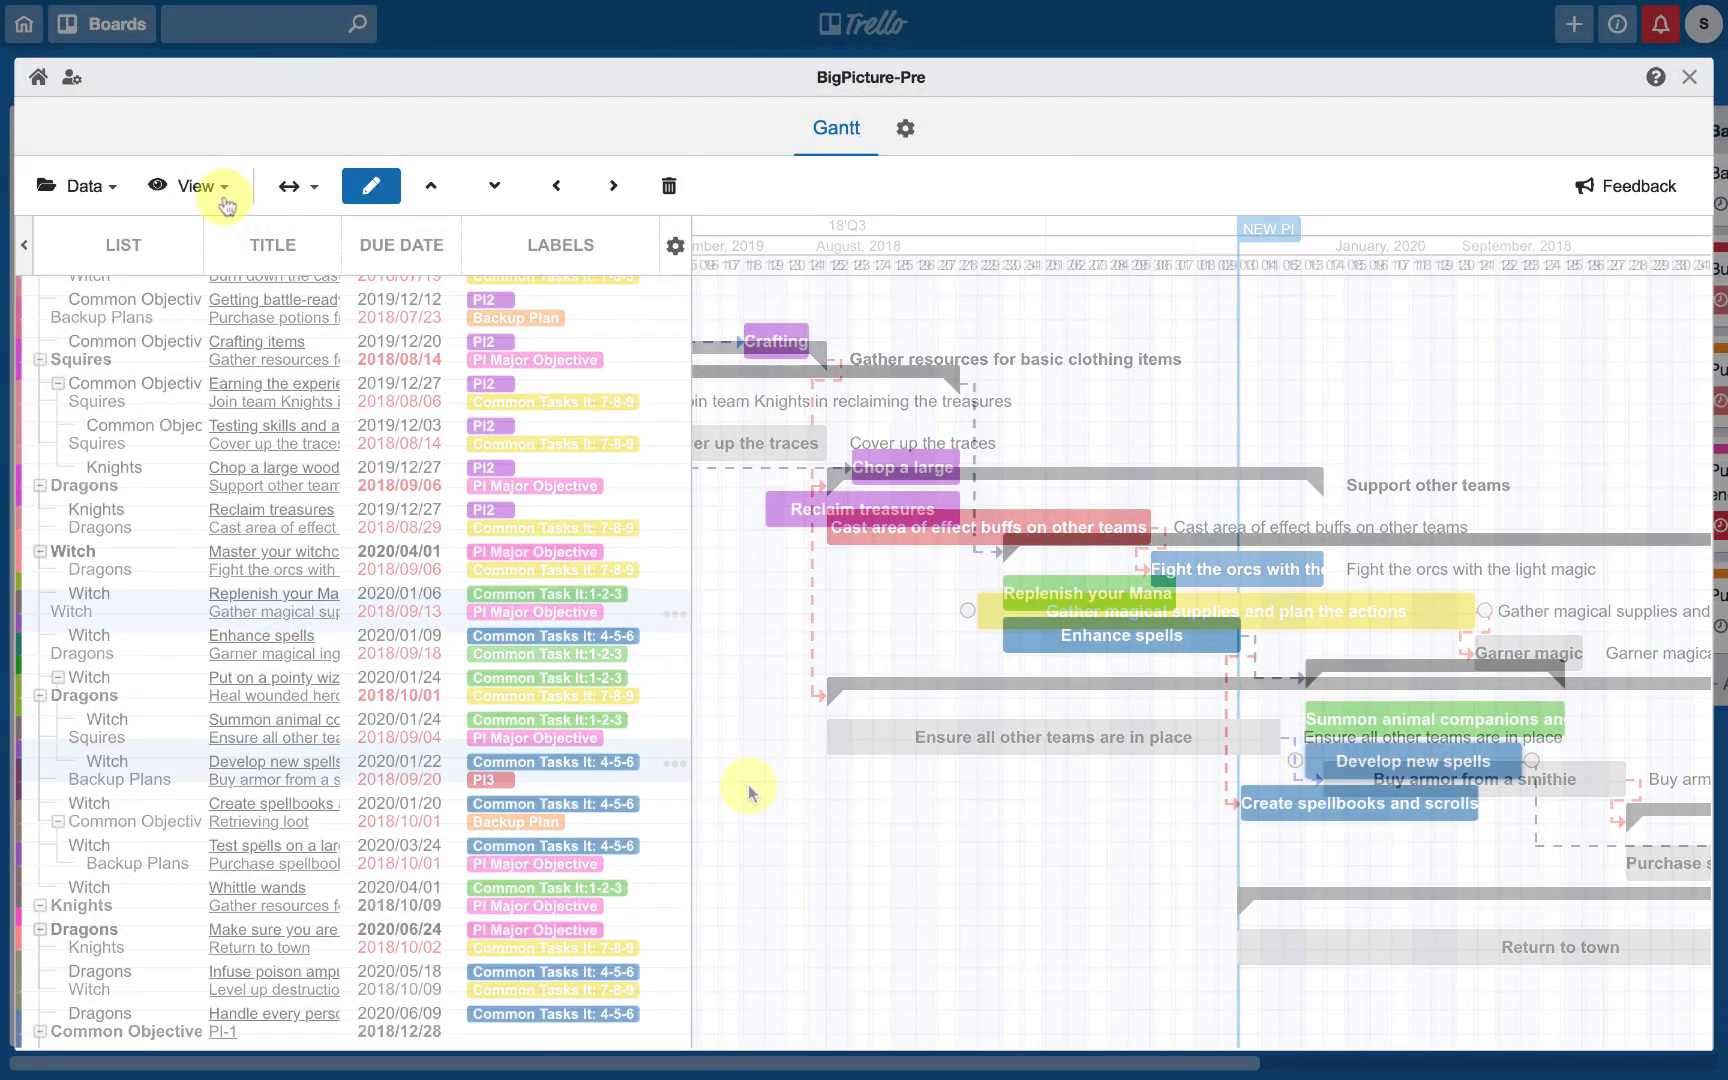
# Enable Smart labeling in the View options so task names show beside bars
pyautogui.click(214, 187)
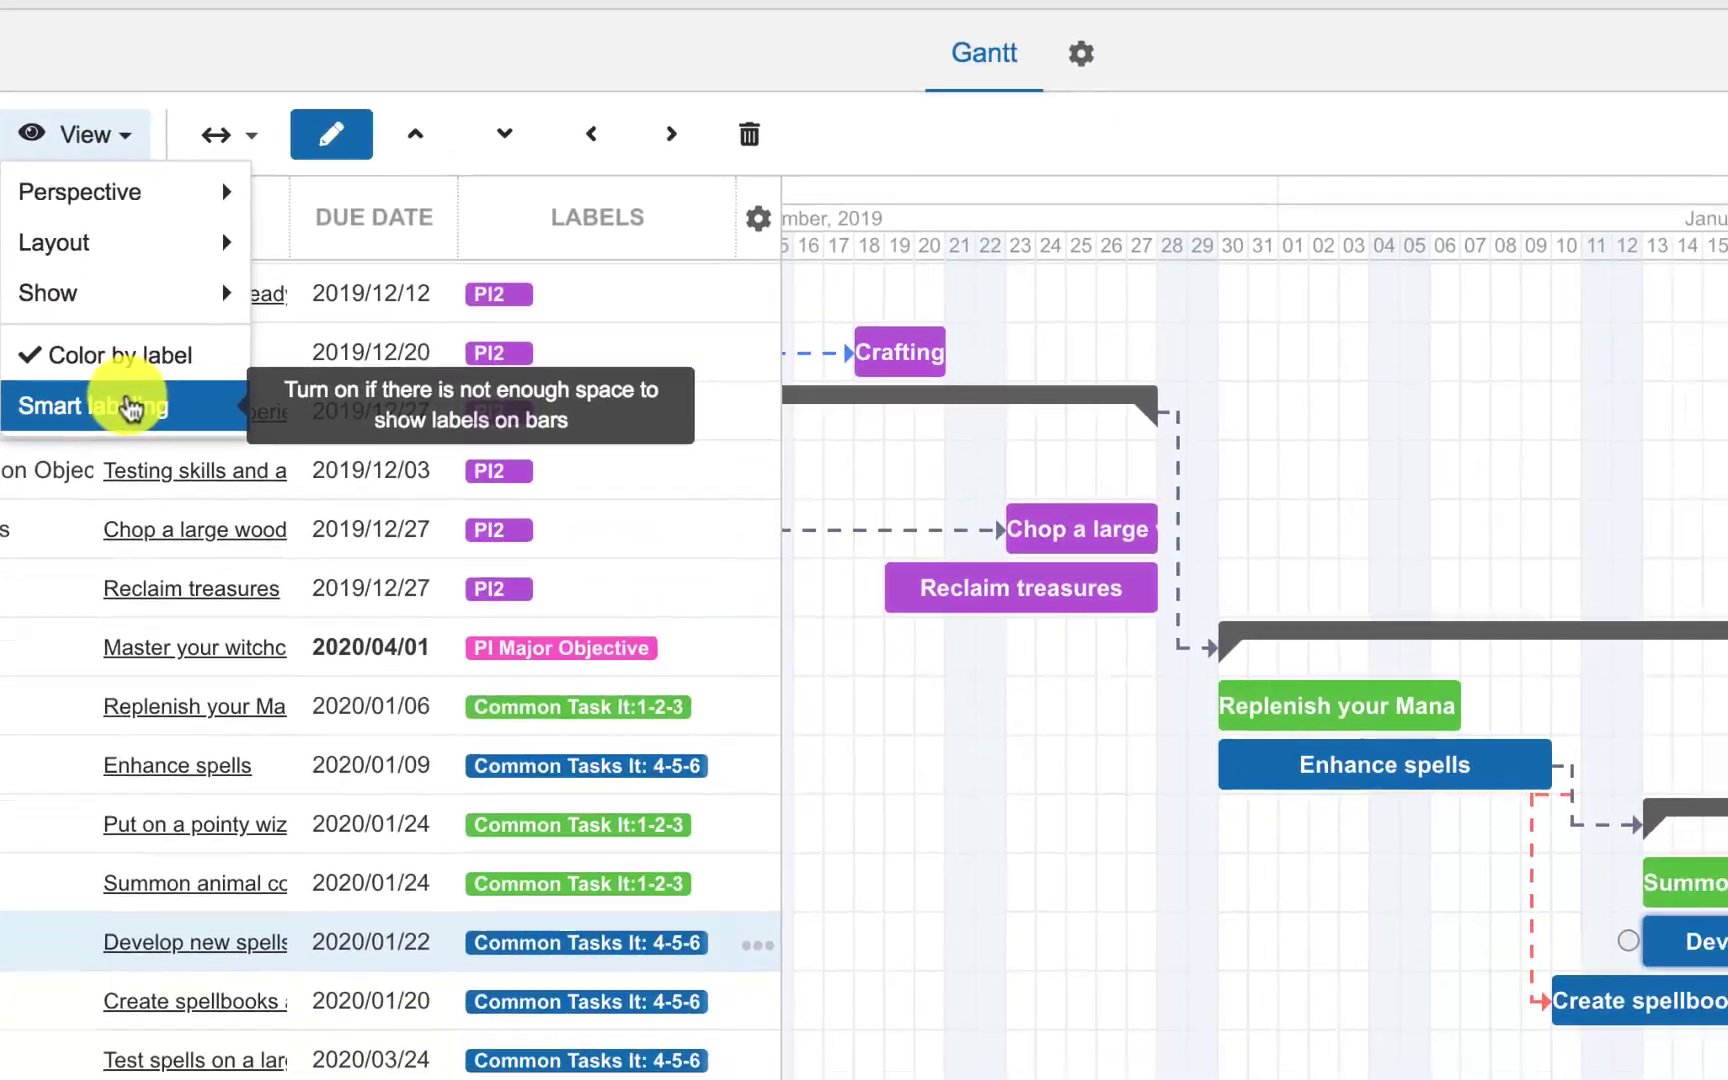
pyautogui.click(130, 407)
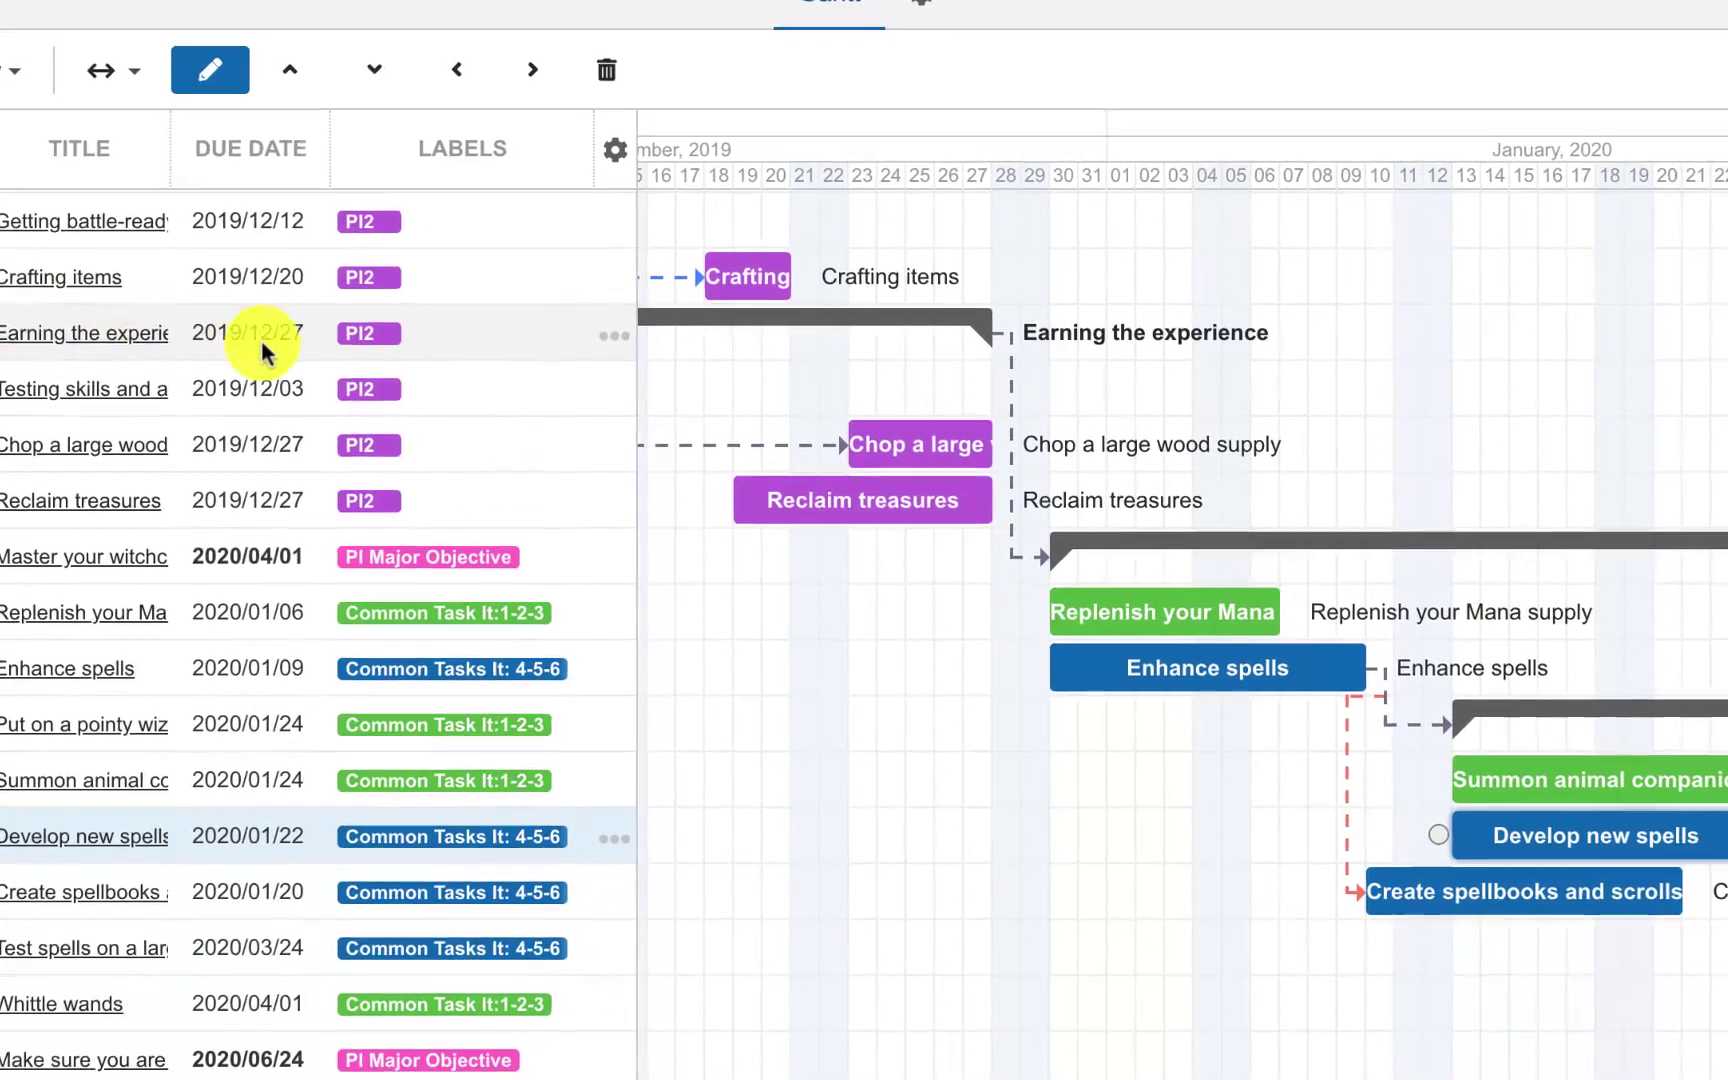
pyautogui.hscroll(3, 880, 462)
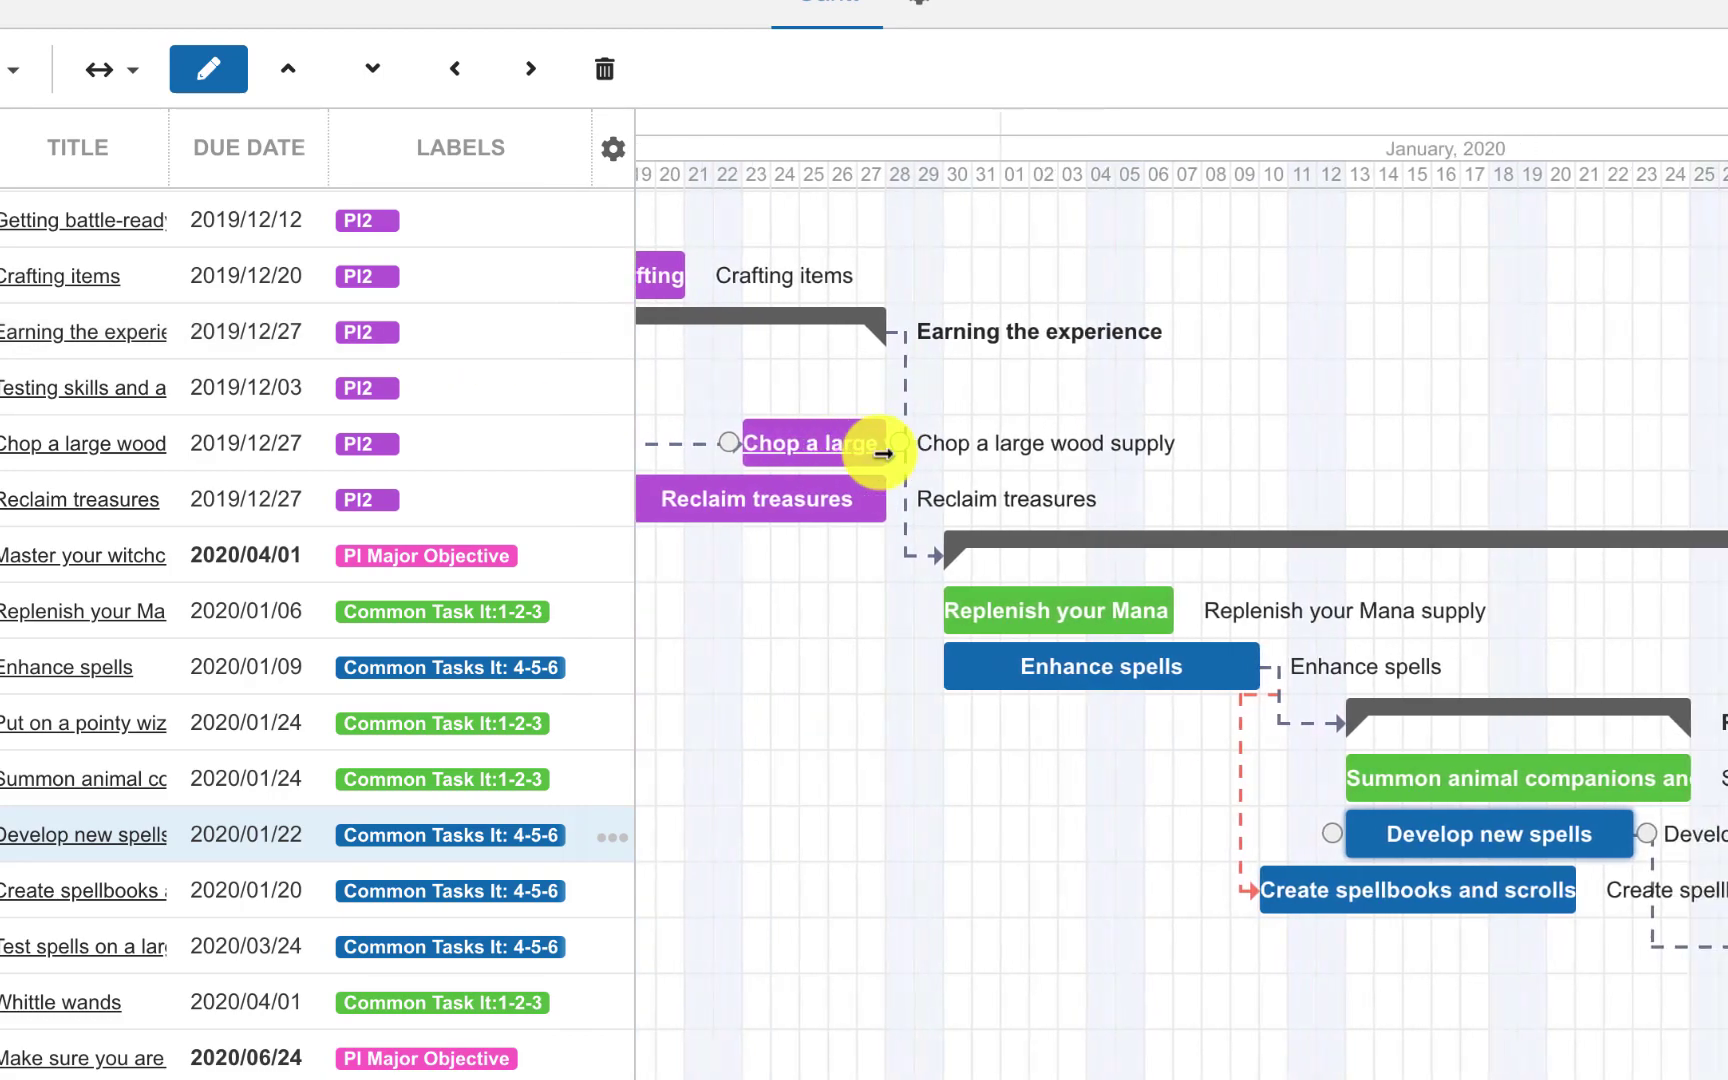
pyautogui.hscroll(3, 880, 462)
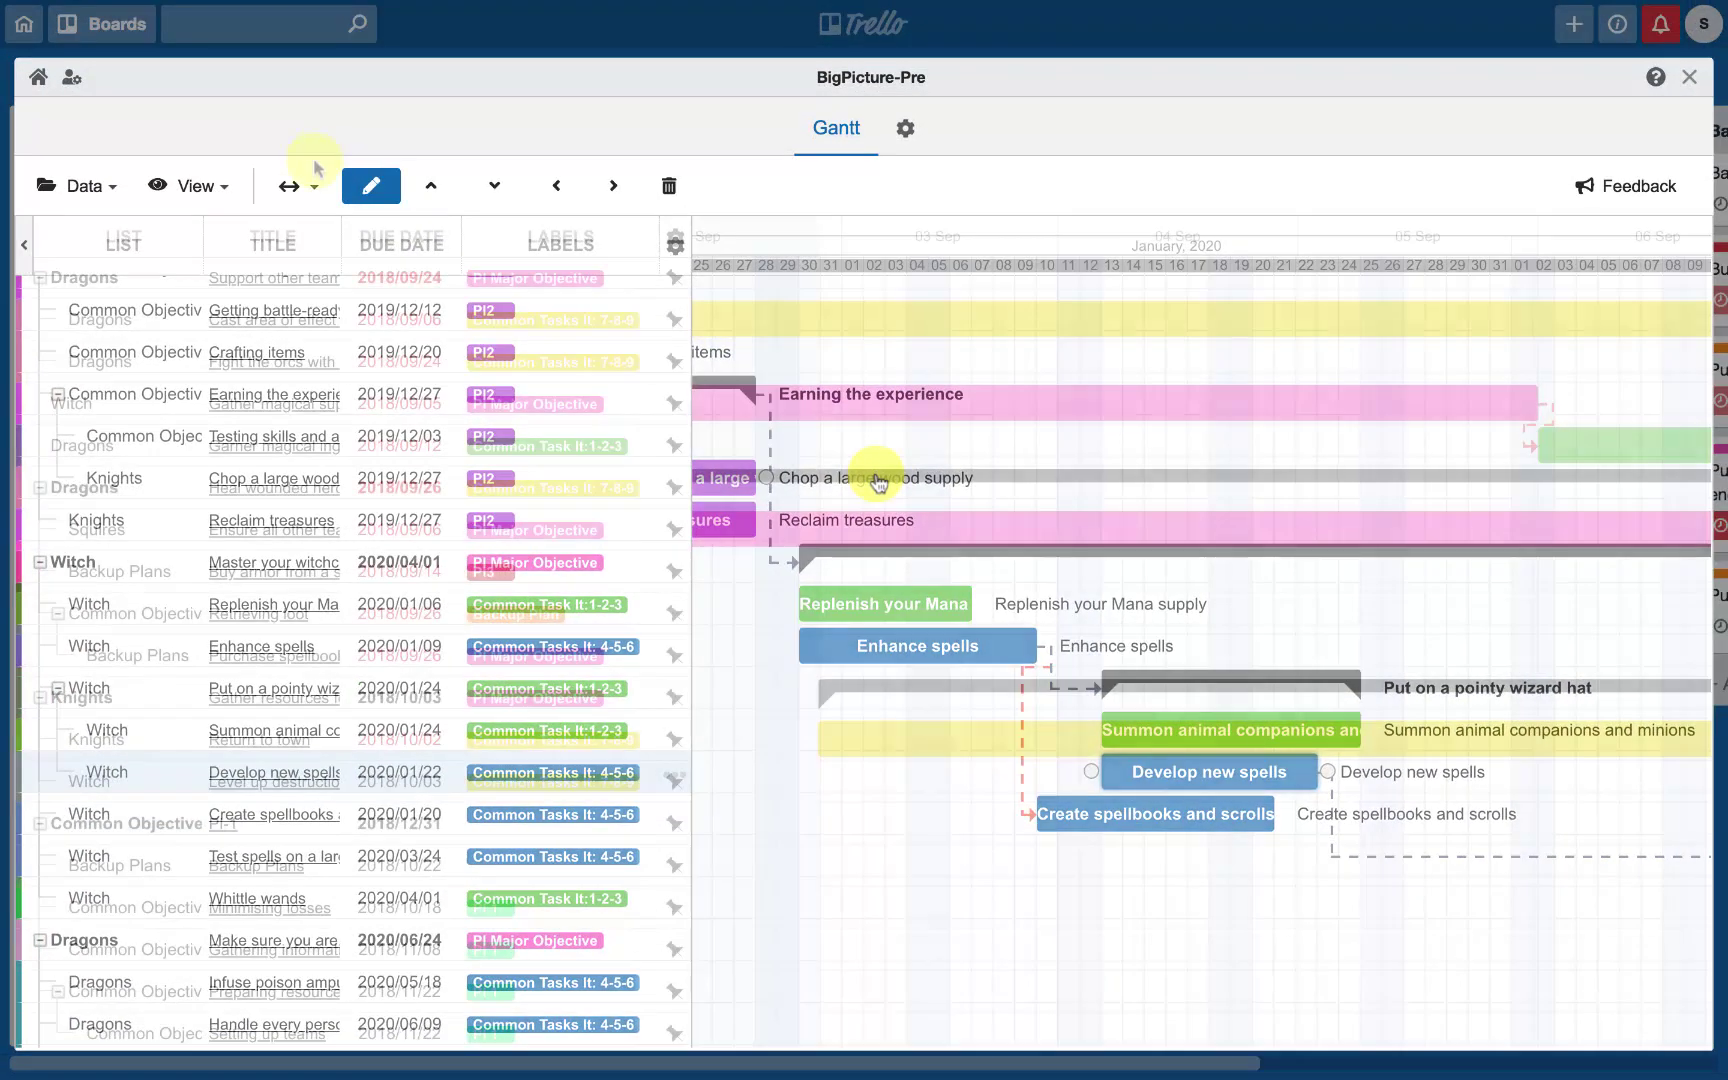
pyautogui.click(298, 186)
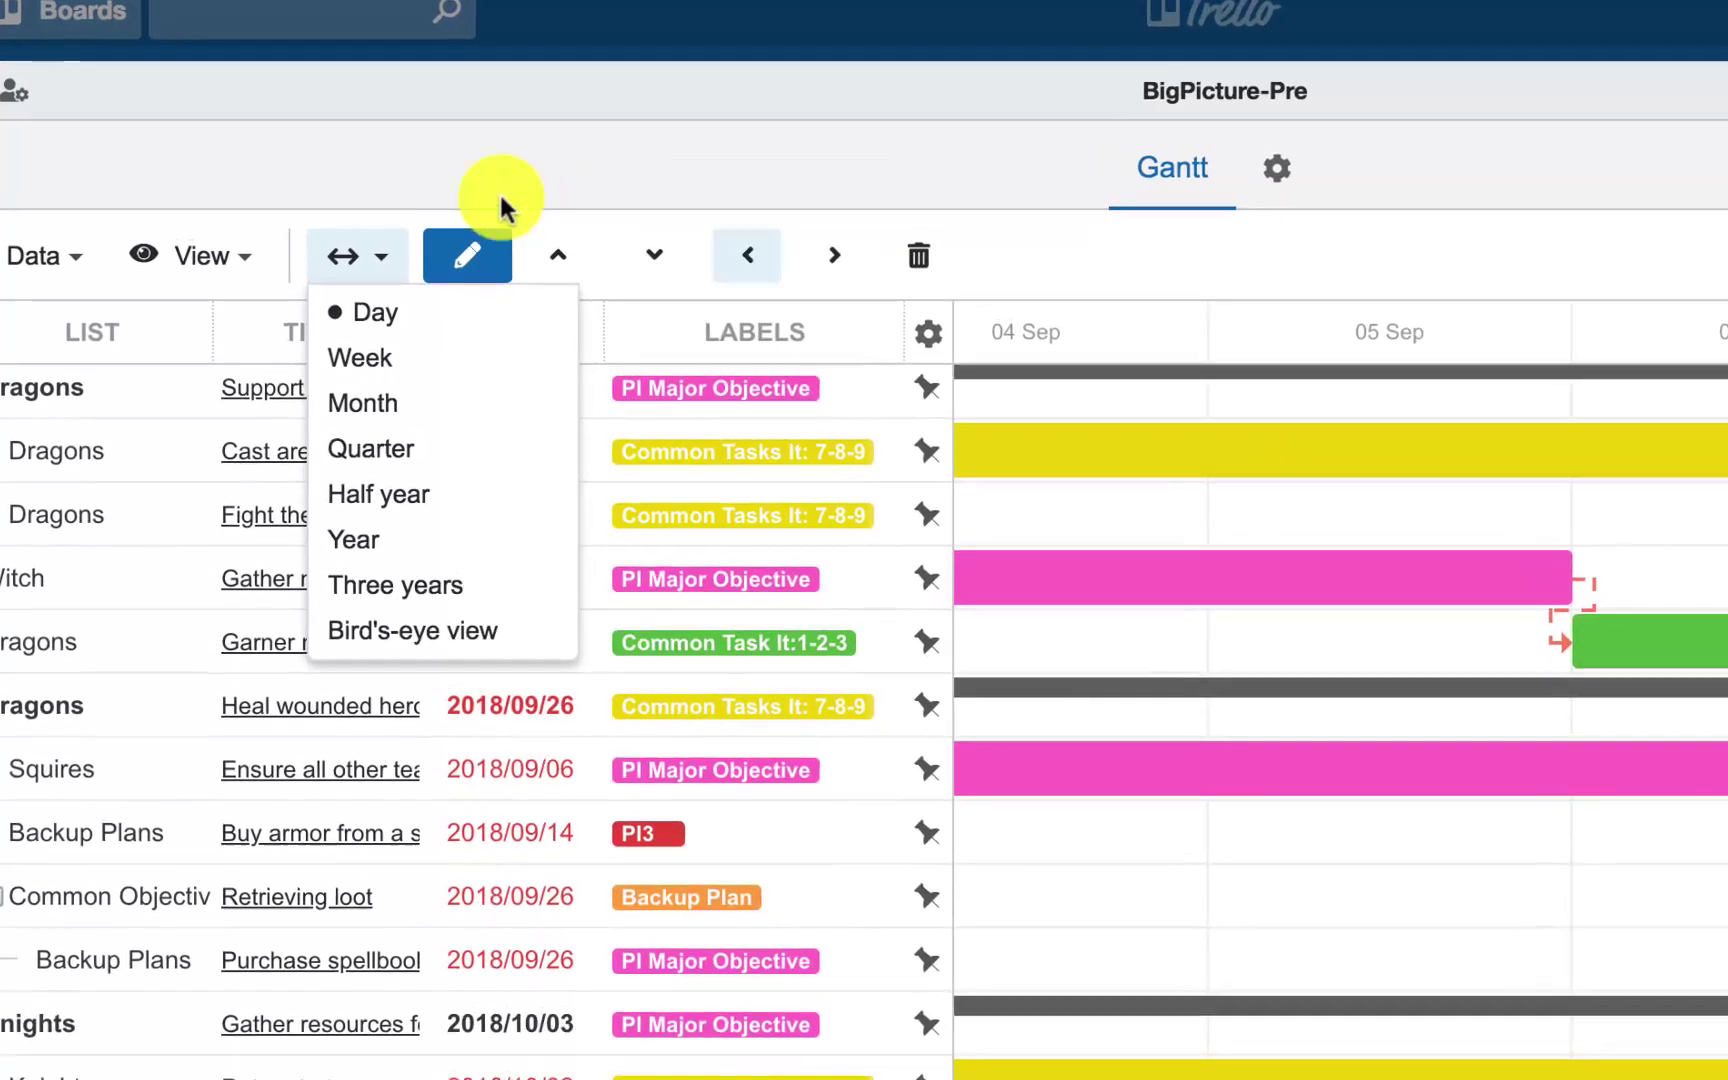
# Change the Gantt timeline scale to Week, then to Month
pyautogui.click(352, 250)
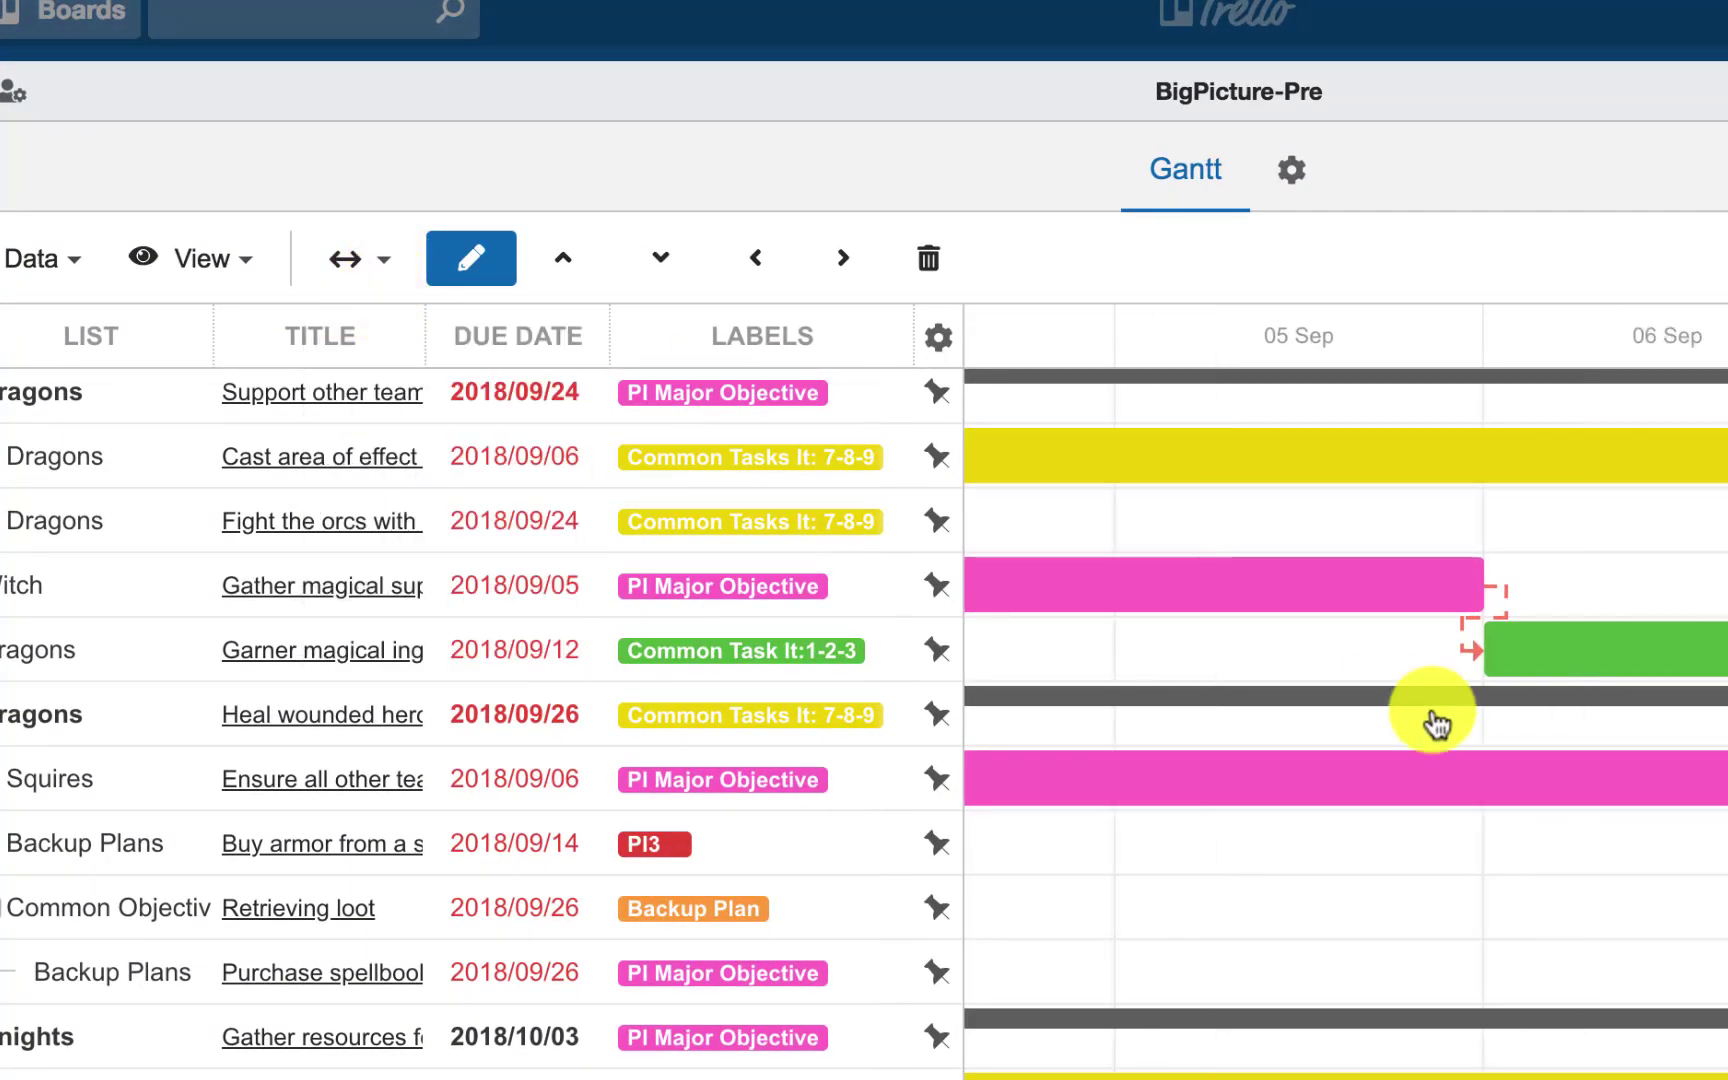
pyautogui.hscroll(3, 1435, 722)
pyautogui.hscroll(3, 1419, 713)
pyautogui.hscroll(3, 1388, 698)
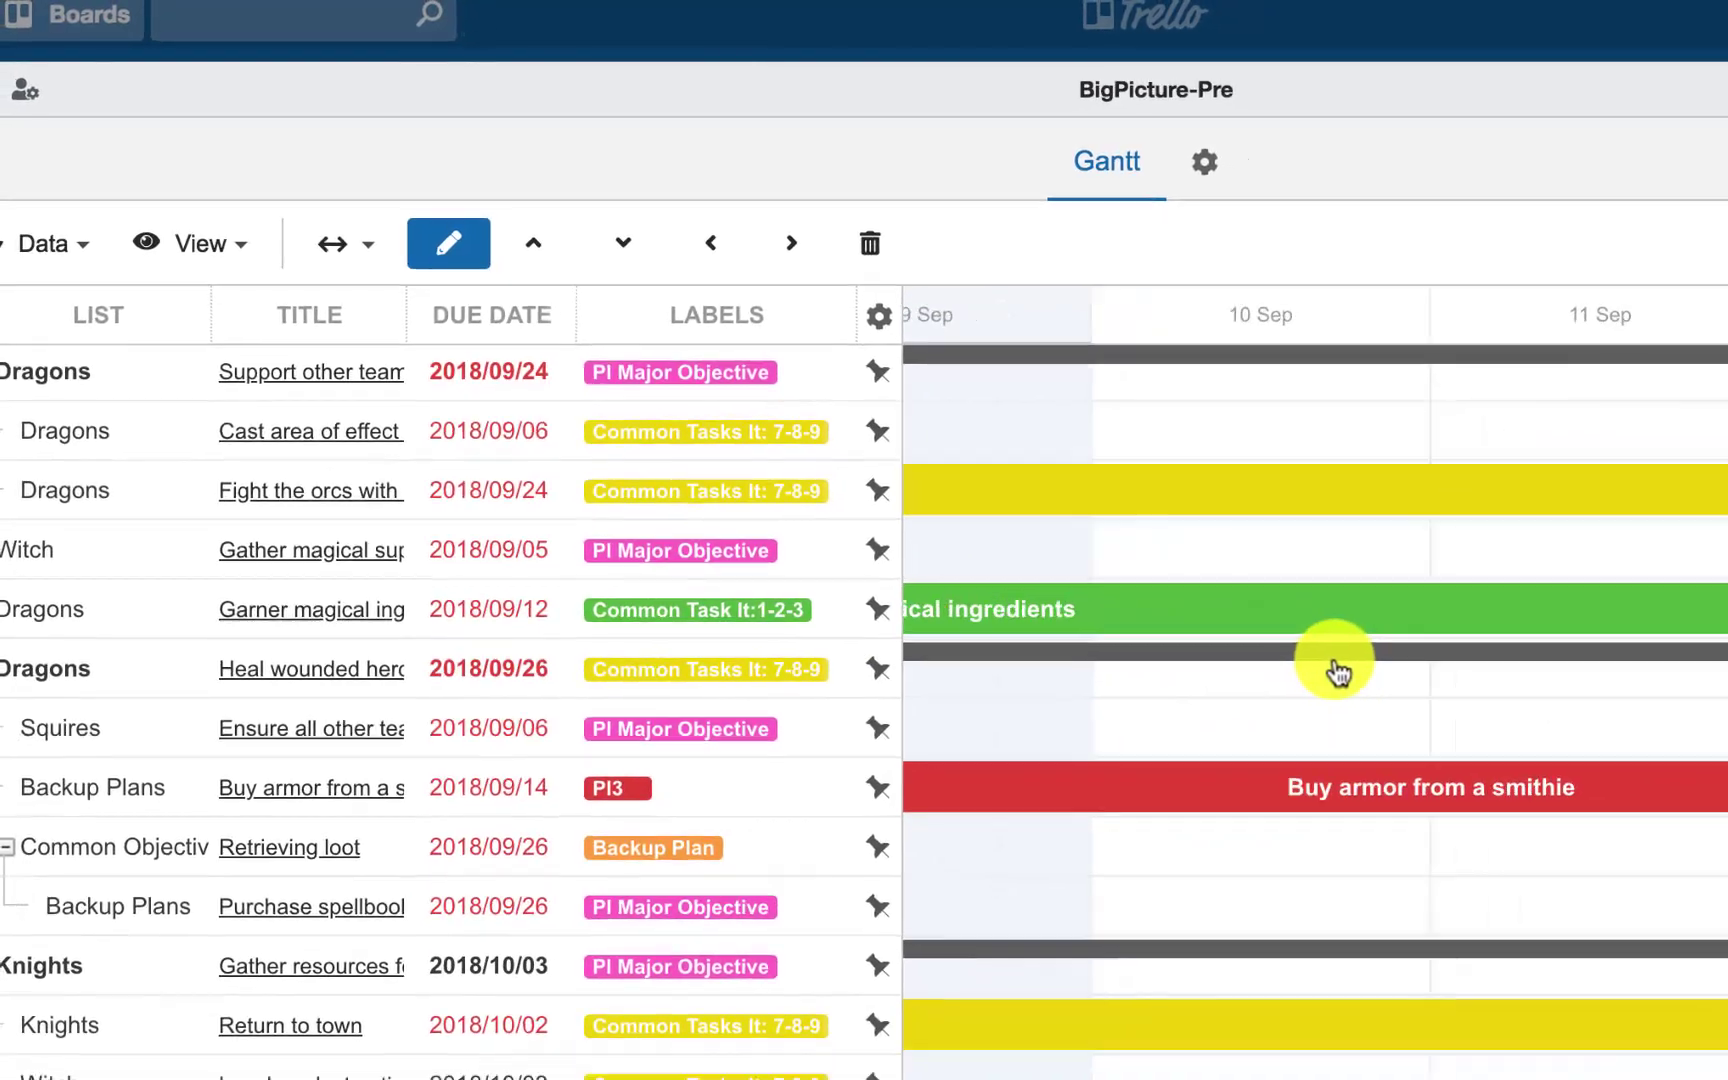
pyautogui.hscroll(3, 1342, 671)
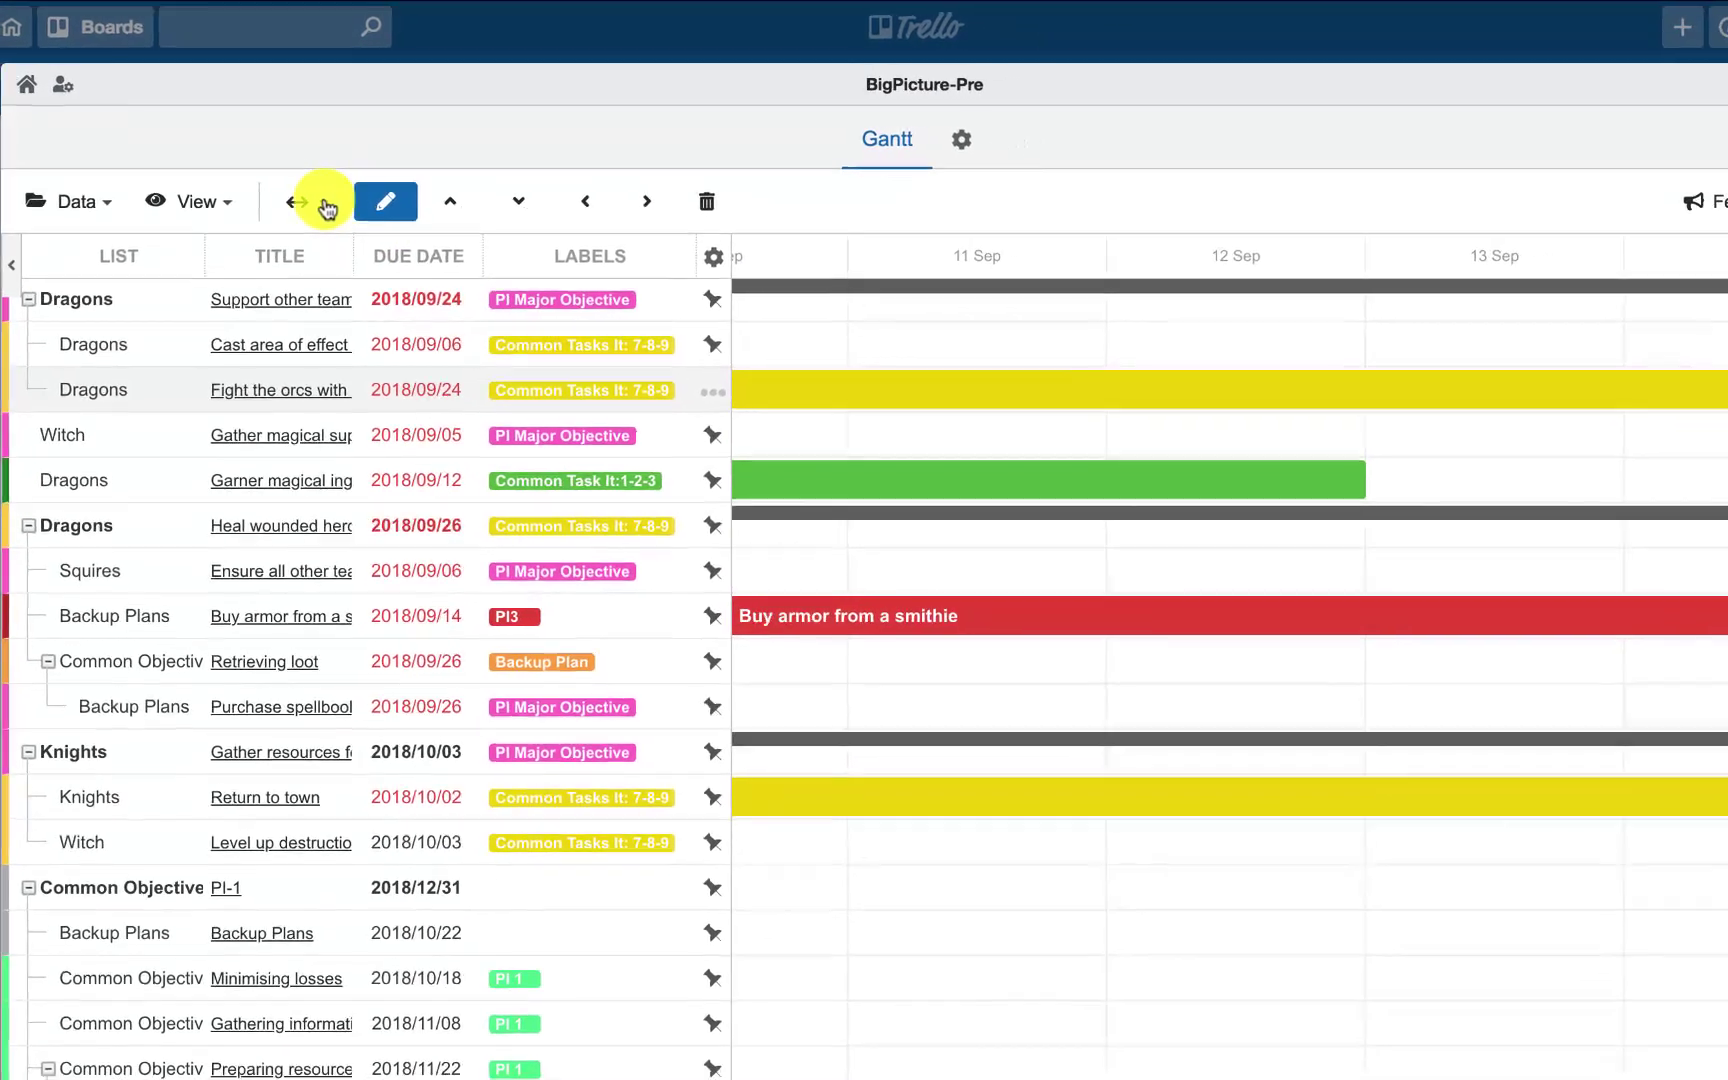
pyautogui.click(317, 200)
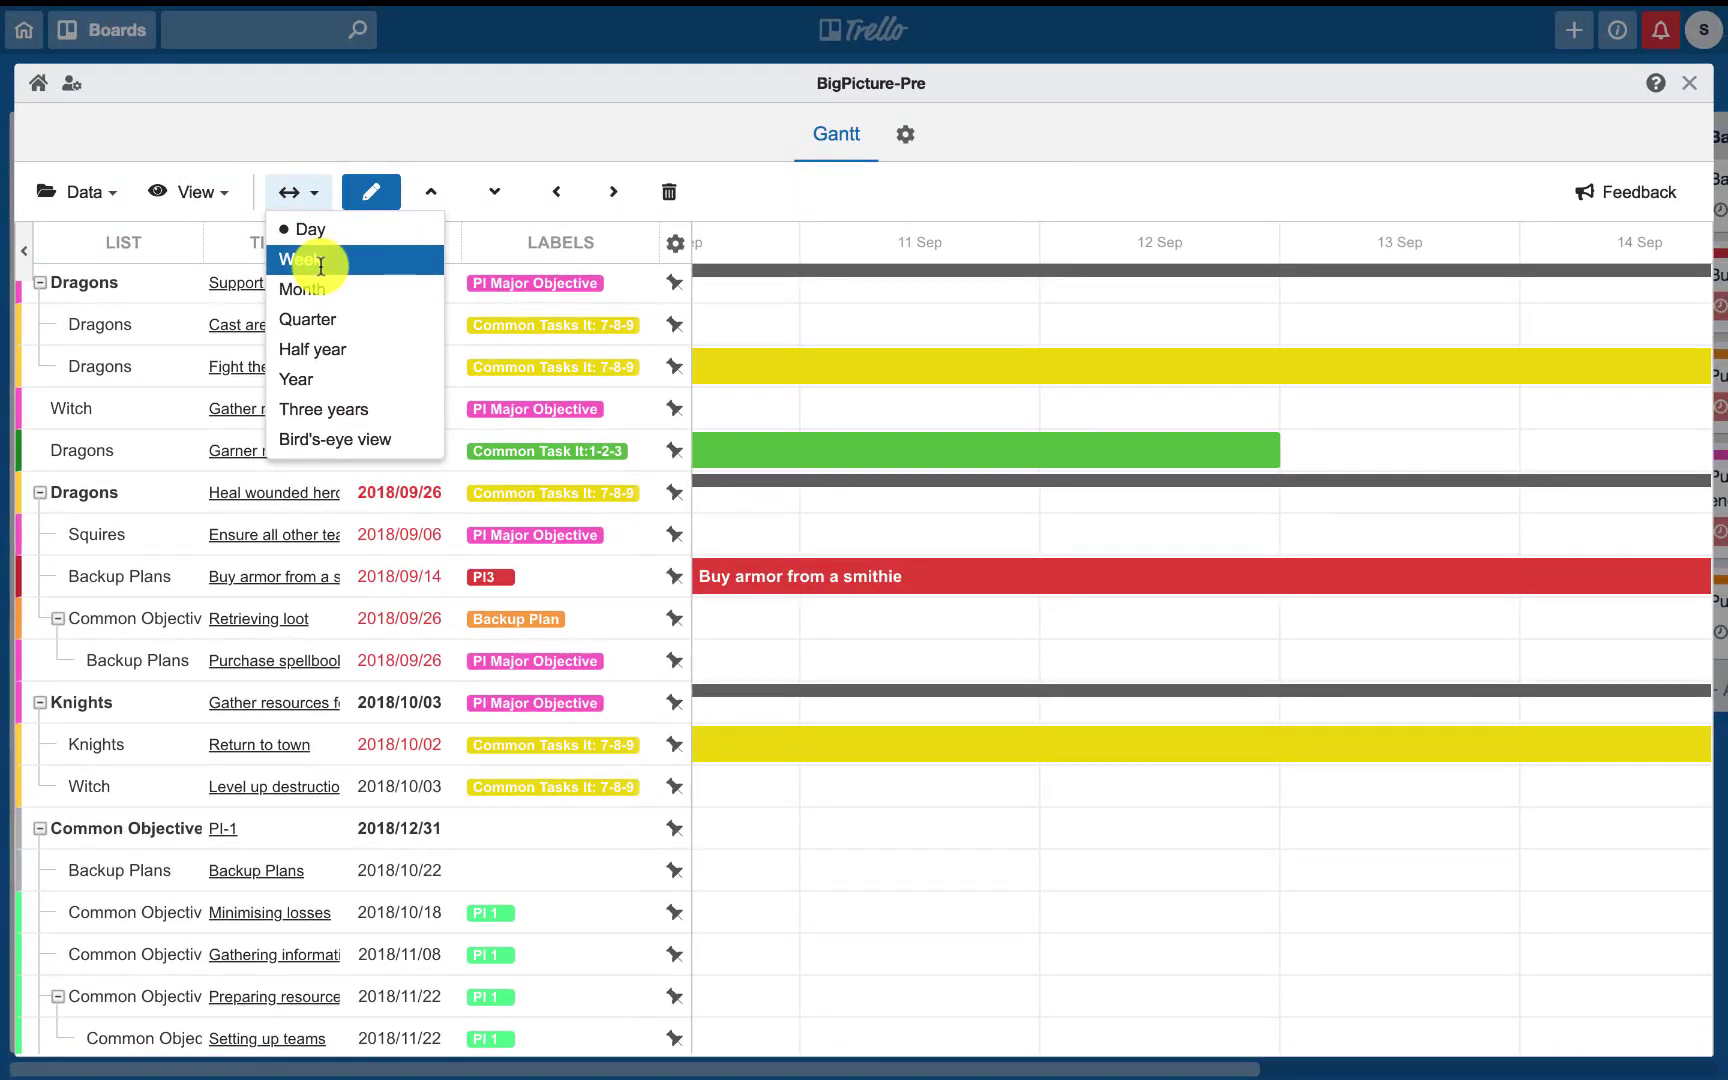
pyautogui.click(320, 262)
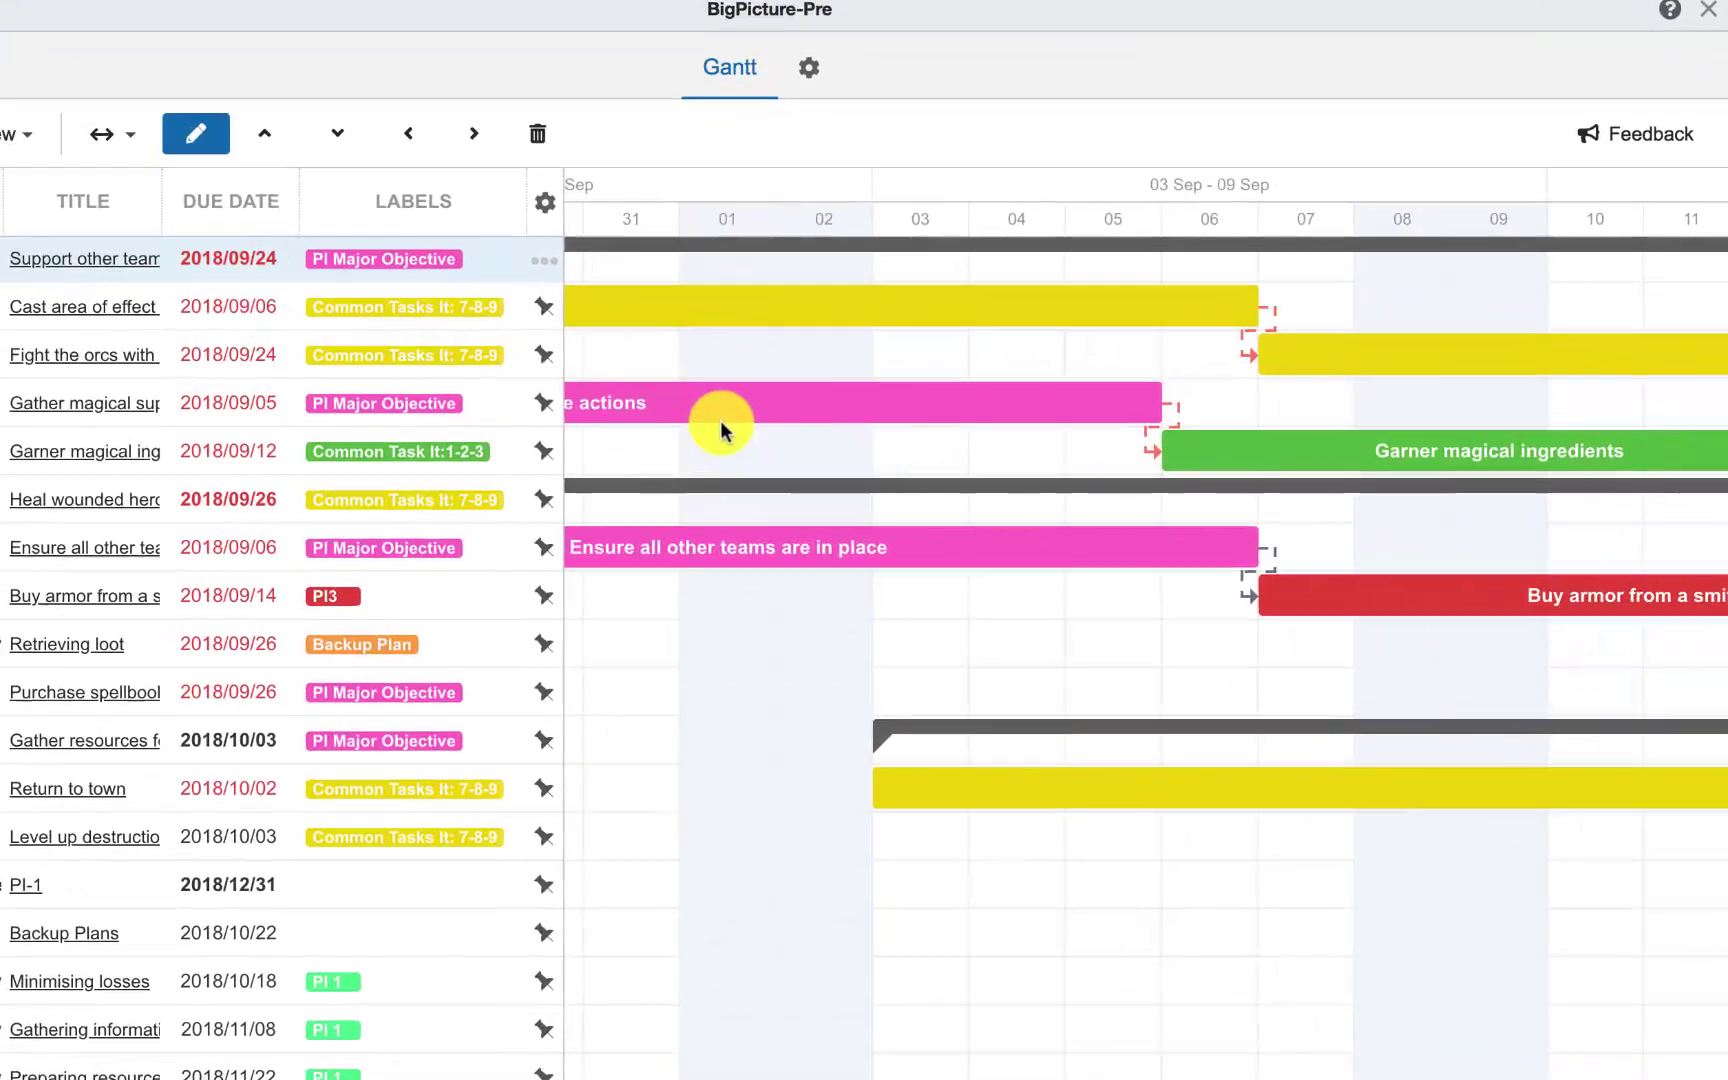
pyautogui.hscroll(10, 680, 415)
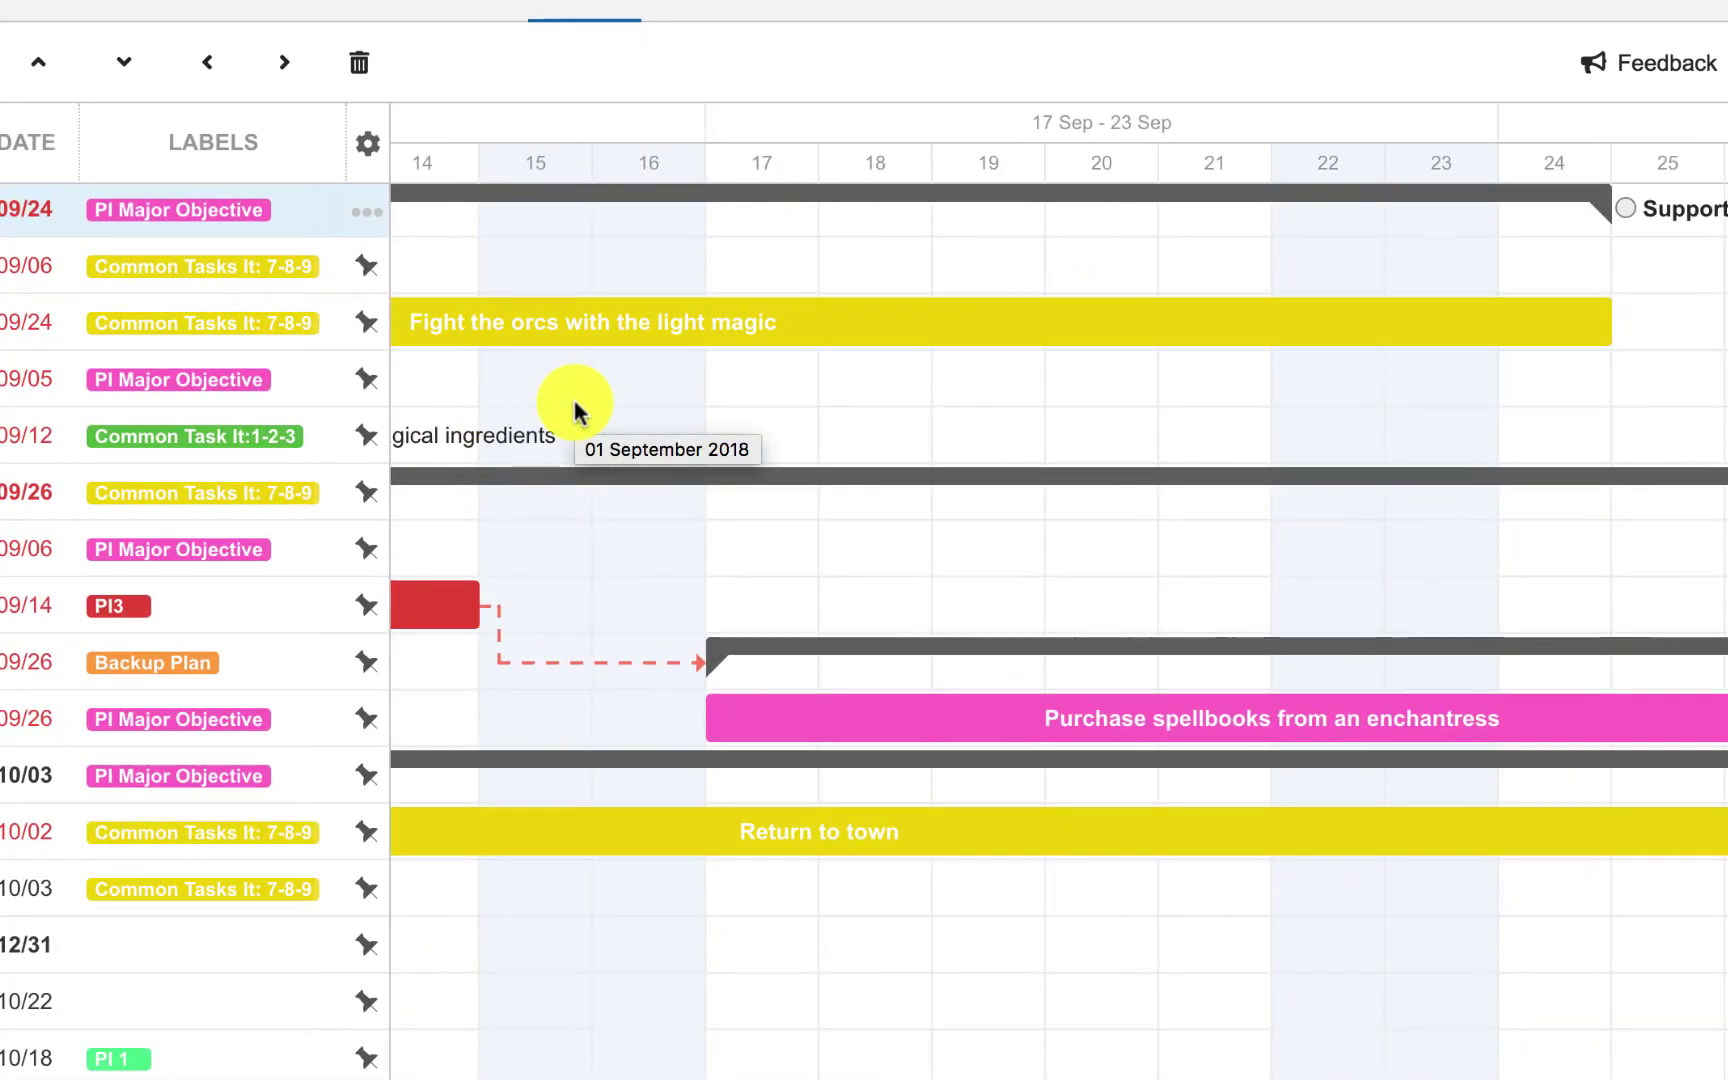
pyautogui.click(238, 92)
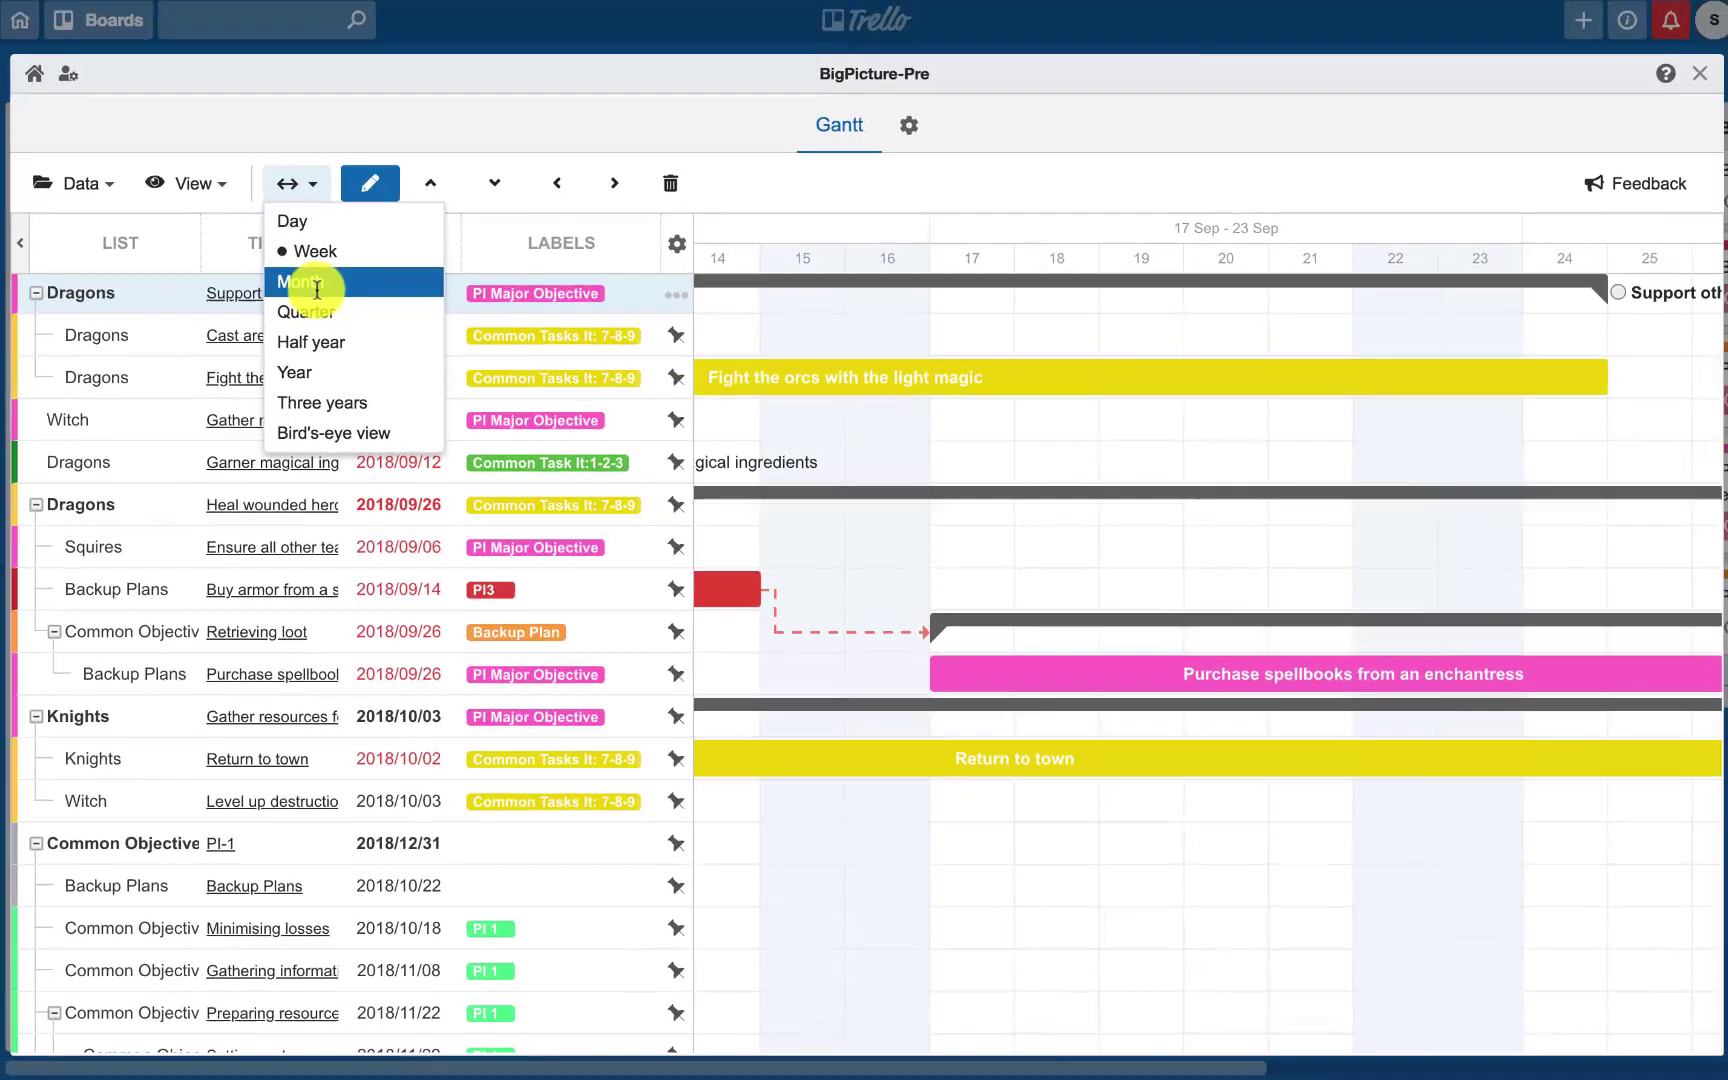
pyautogui.click(320, 285)
# Change the timeline to Quarter scale and scroll across the schedule
pyautogui.hscroll(-10, 698, 415)
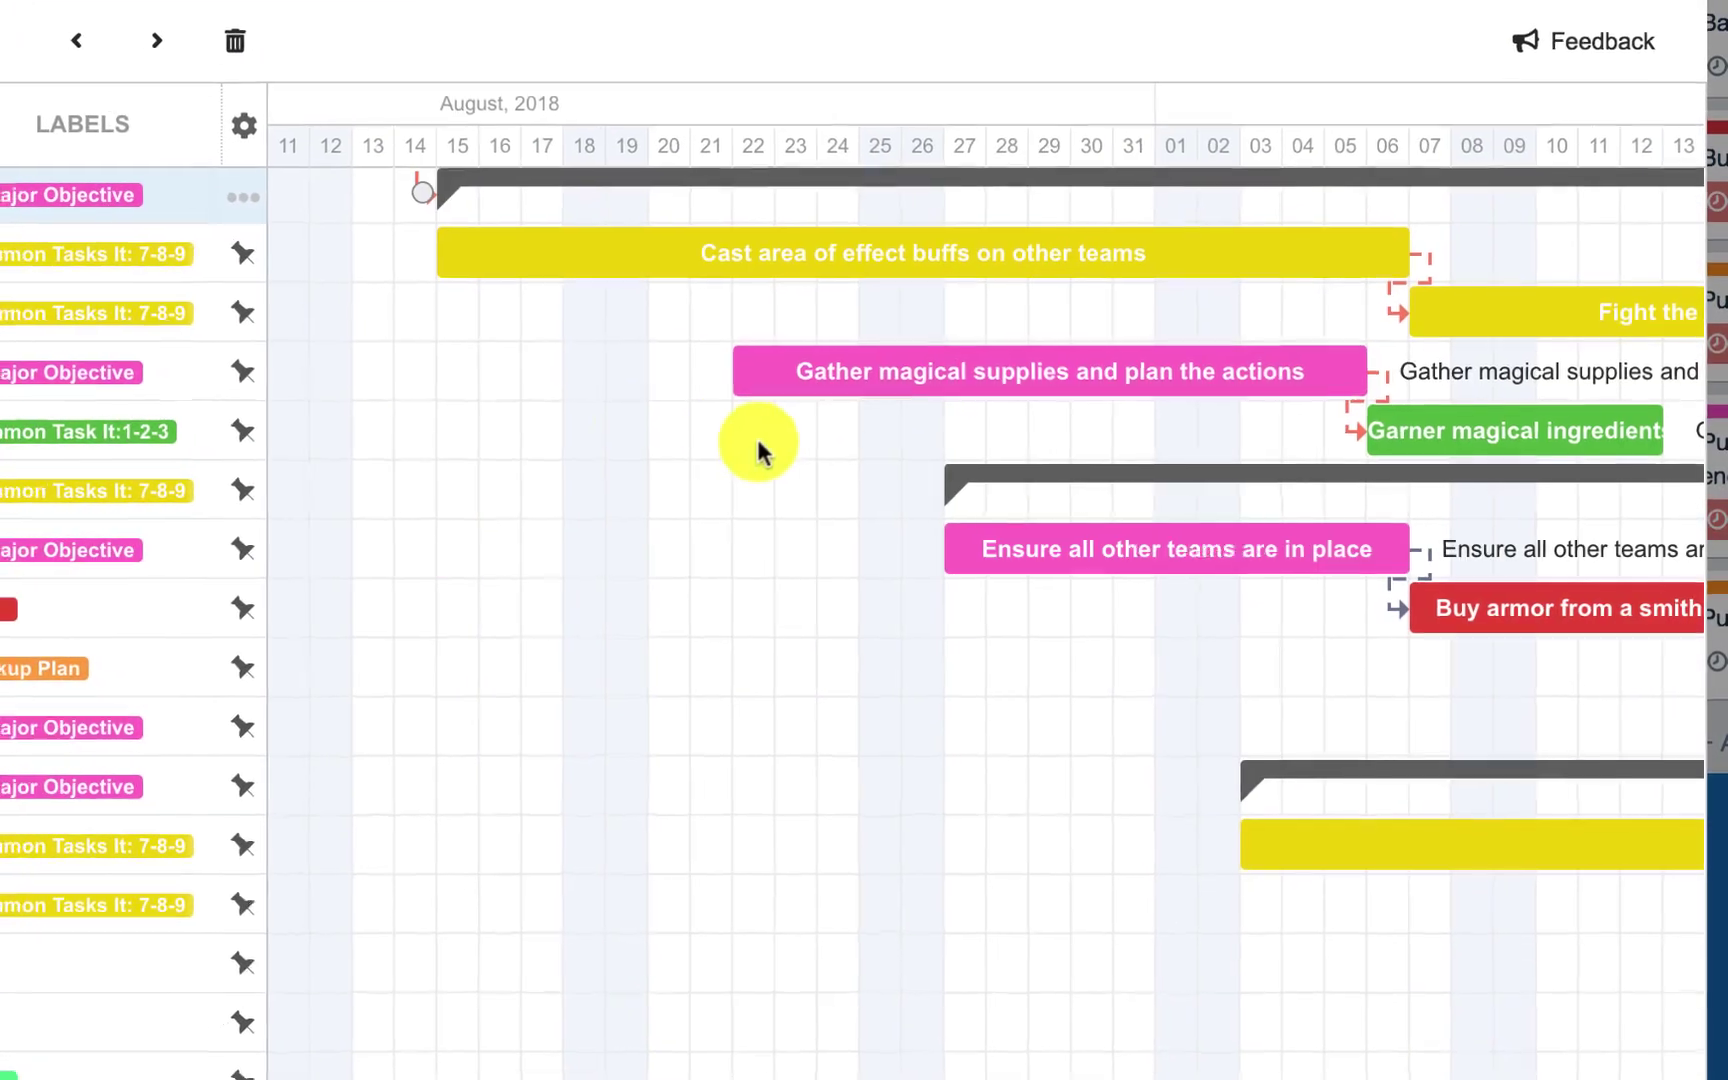
pyautogui.hscroll(10, 972, 463)
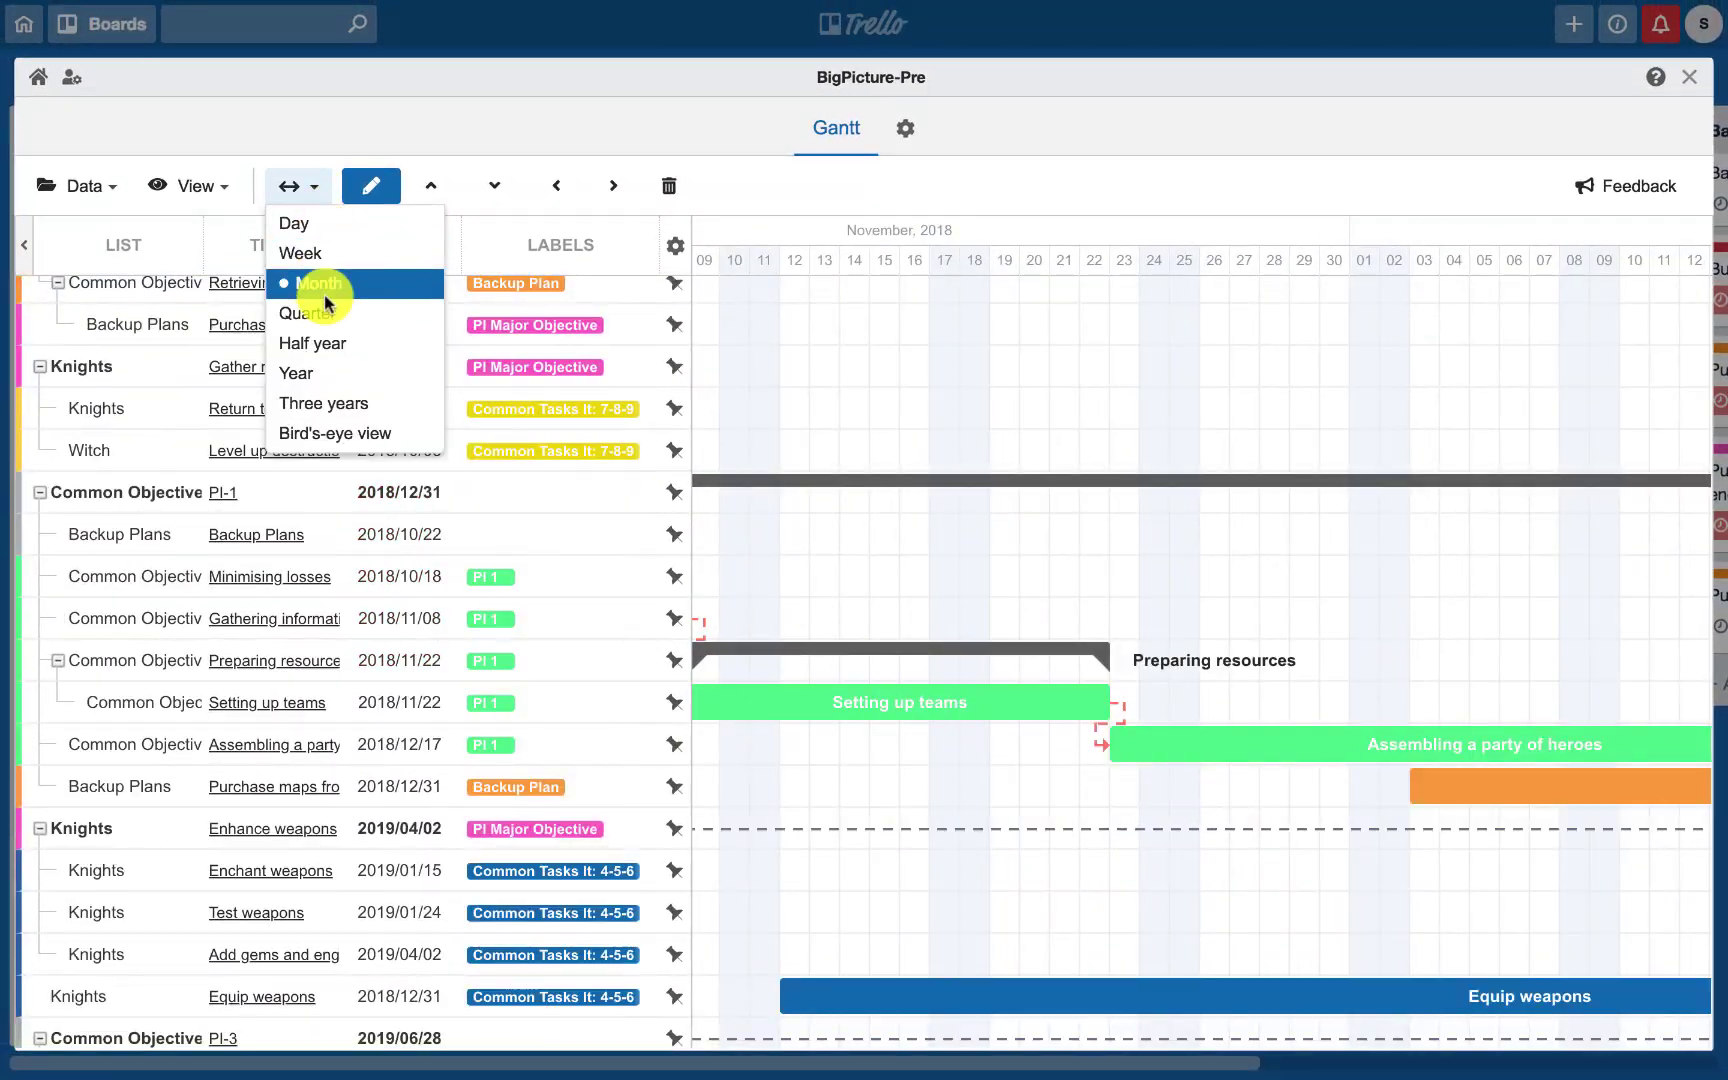
pyautogui.click(325, 311)
pyautogui.hscroll(5, 933, 558)
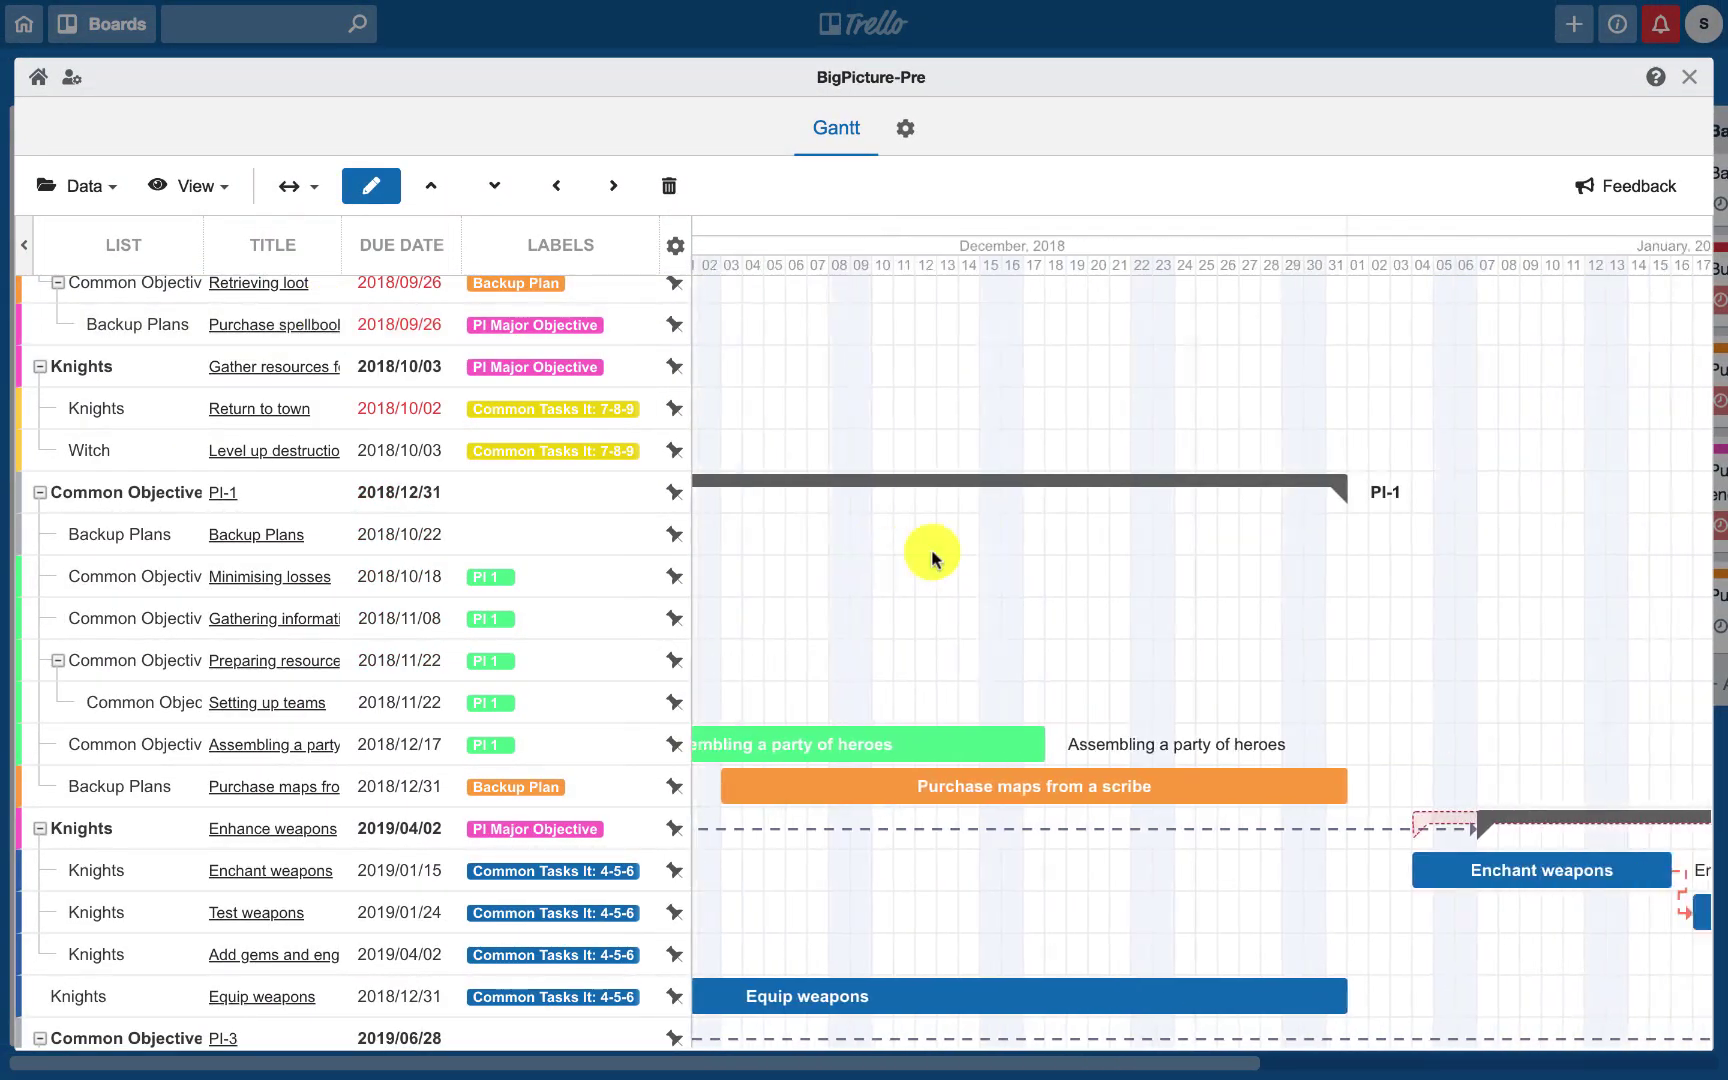
pyautogui.hscroll(3, 933, 558)
pyautogui.scroll(-3, 933, 558)
pyautogui.hscroll(2, 933, 558)
pyautogui.hscroll(3, 933, 558)
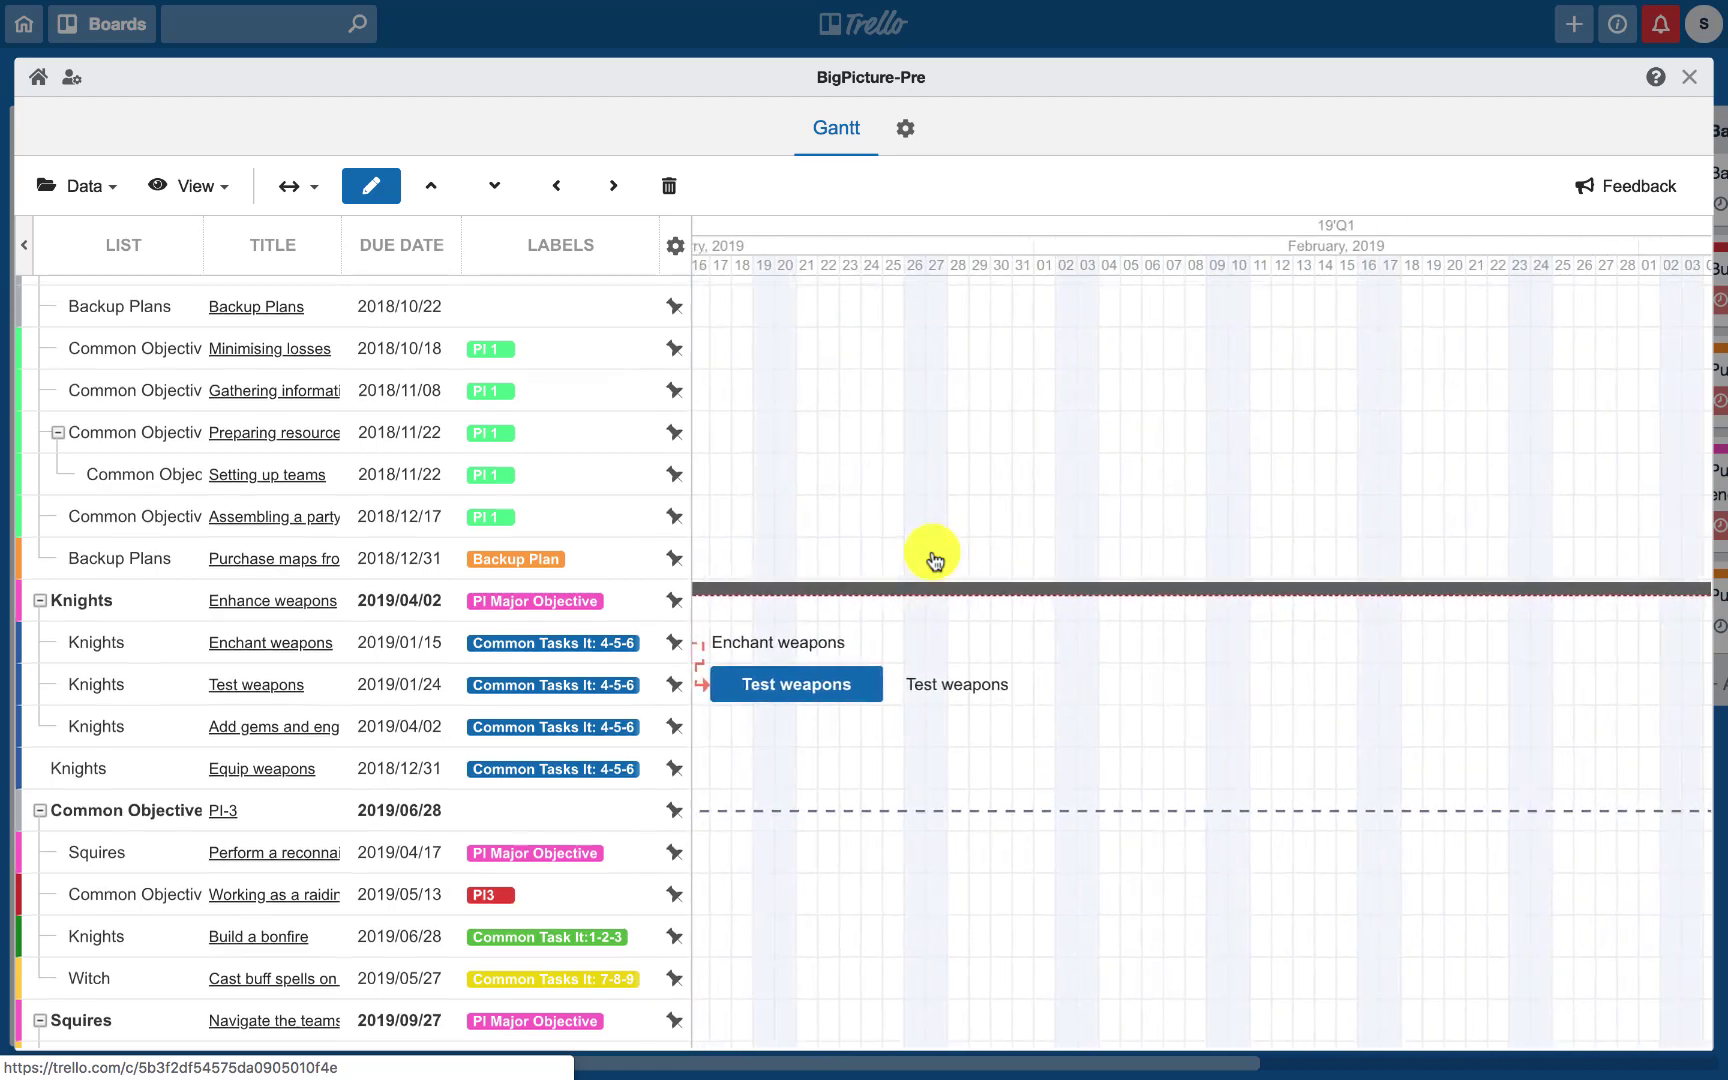
pyautogui.hscroll(3, 933, 558)
pyautogui.hscroll(5, 933, 558)
pyautogui.hscroll(5, 933, 558)
pyautogui.scroll(-4, 933, 558)
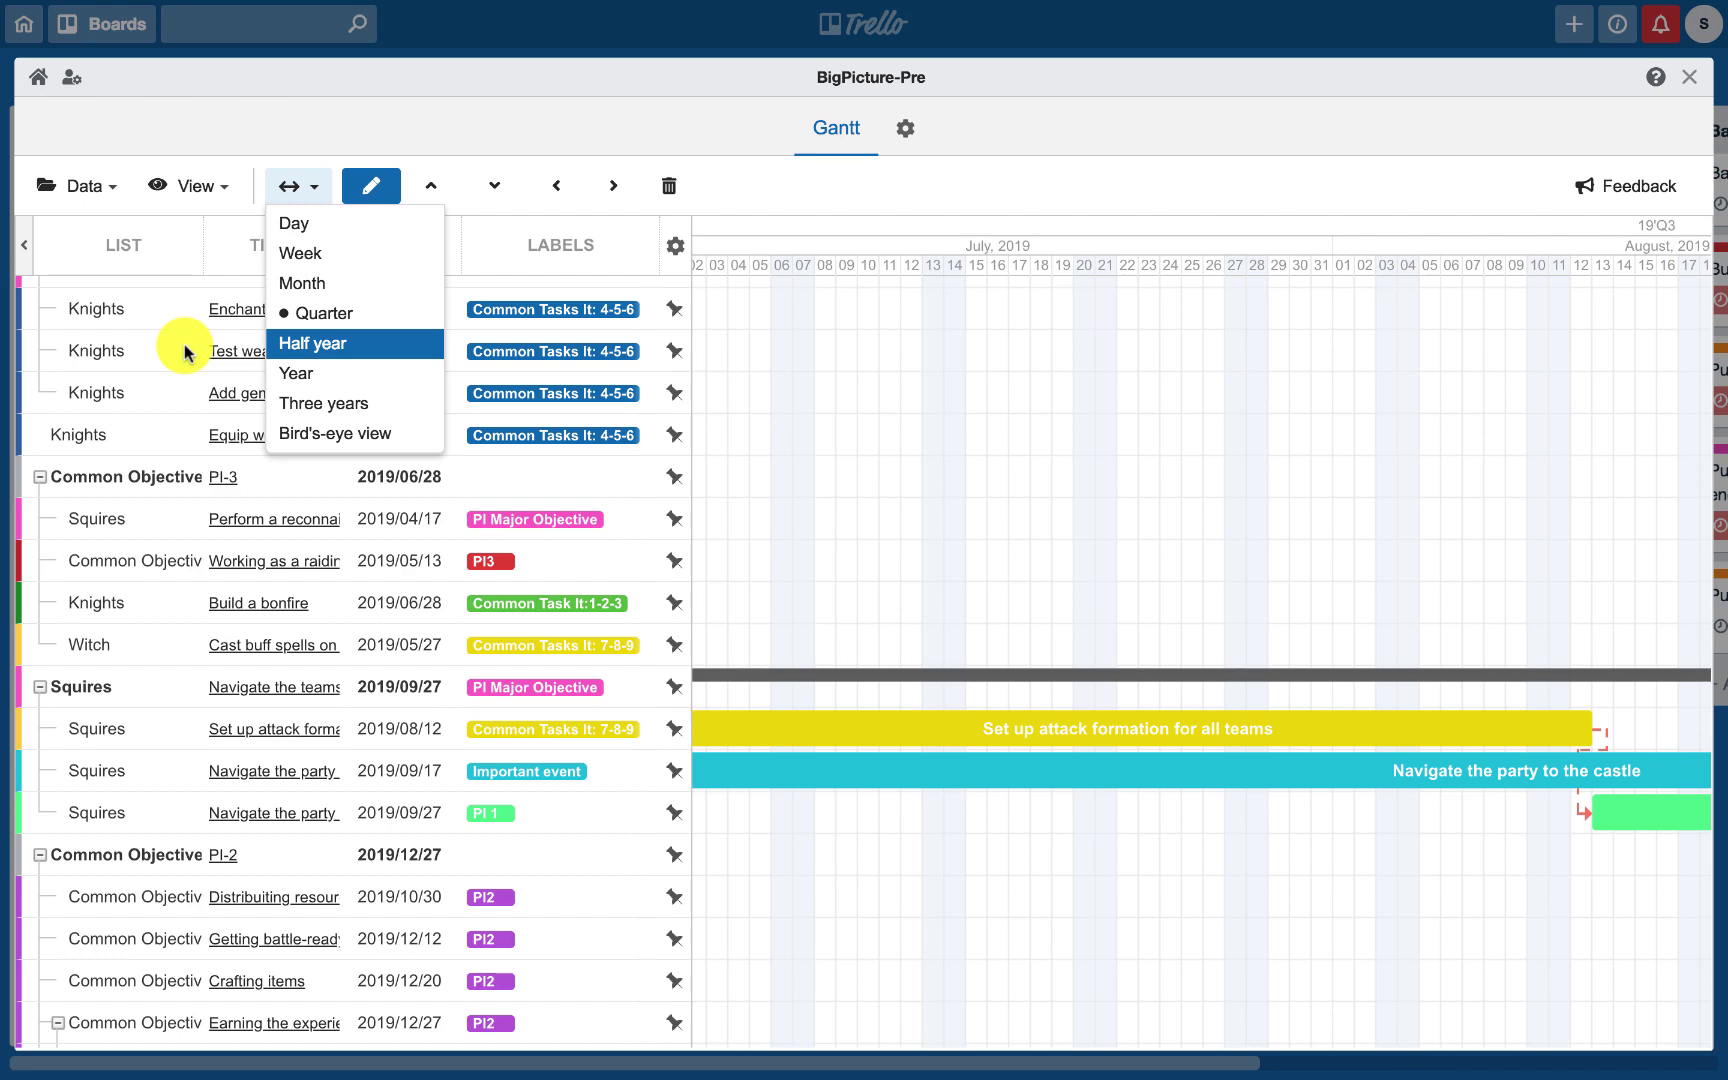
# Change the timeline to Half year, then to Bird's-eye view spanning 2017–2022
pyautogui.click(300, 343)
pyautogui.click(333, 400)
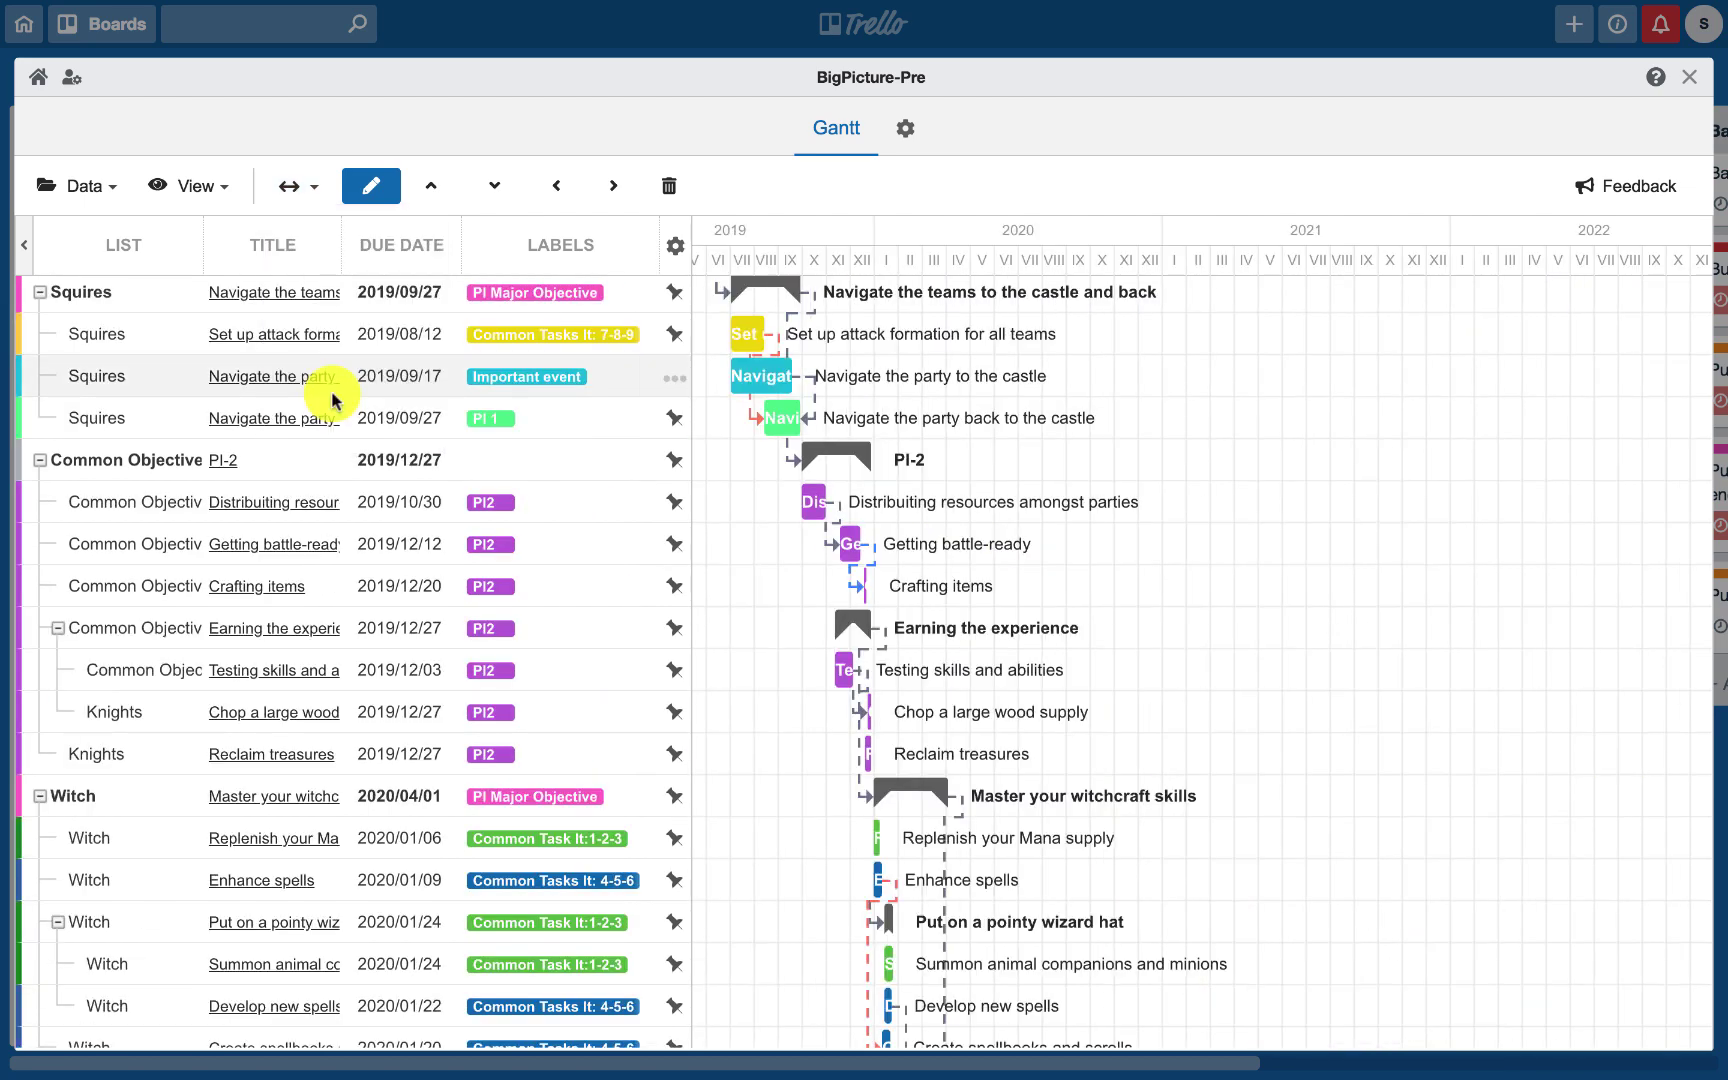
pyautogui.scroll(-1, 721, 506)
pyautogui.scroll(-2, 721, 506)
pyautogui.scroll(-2, 721, 506)
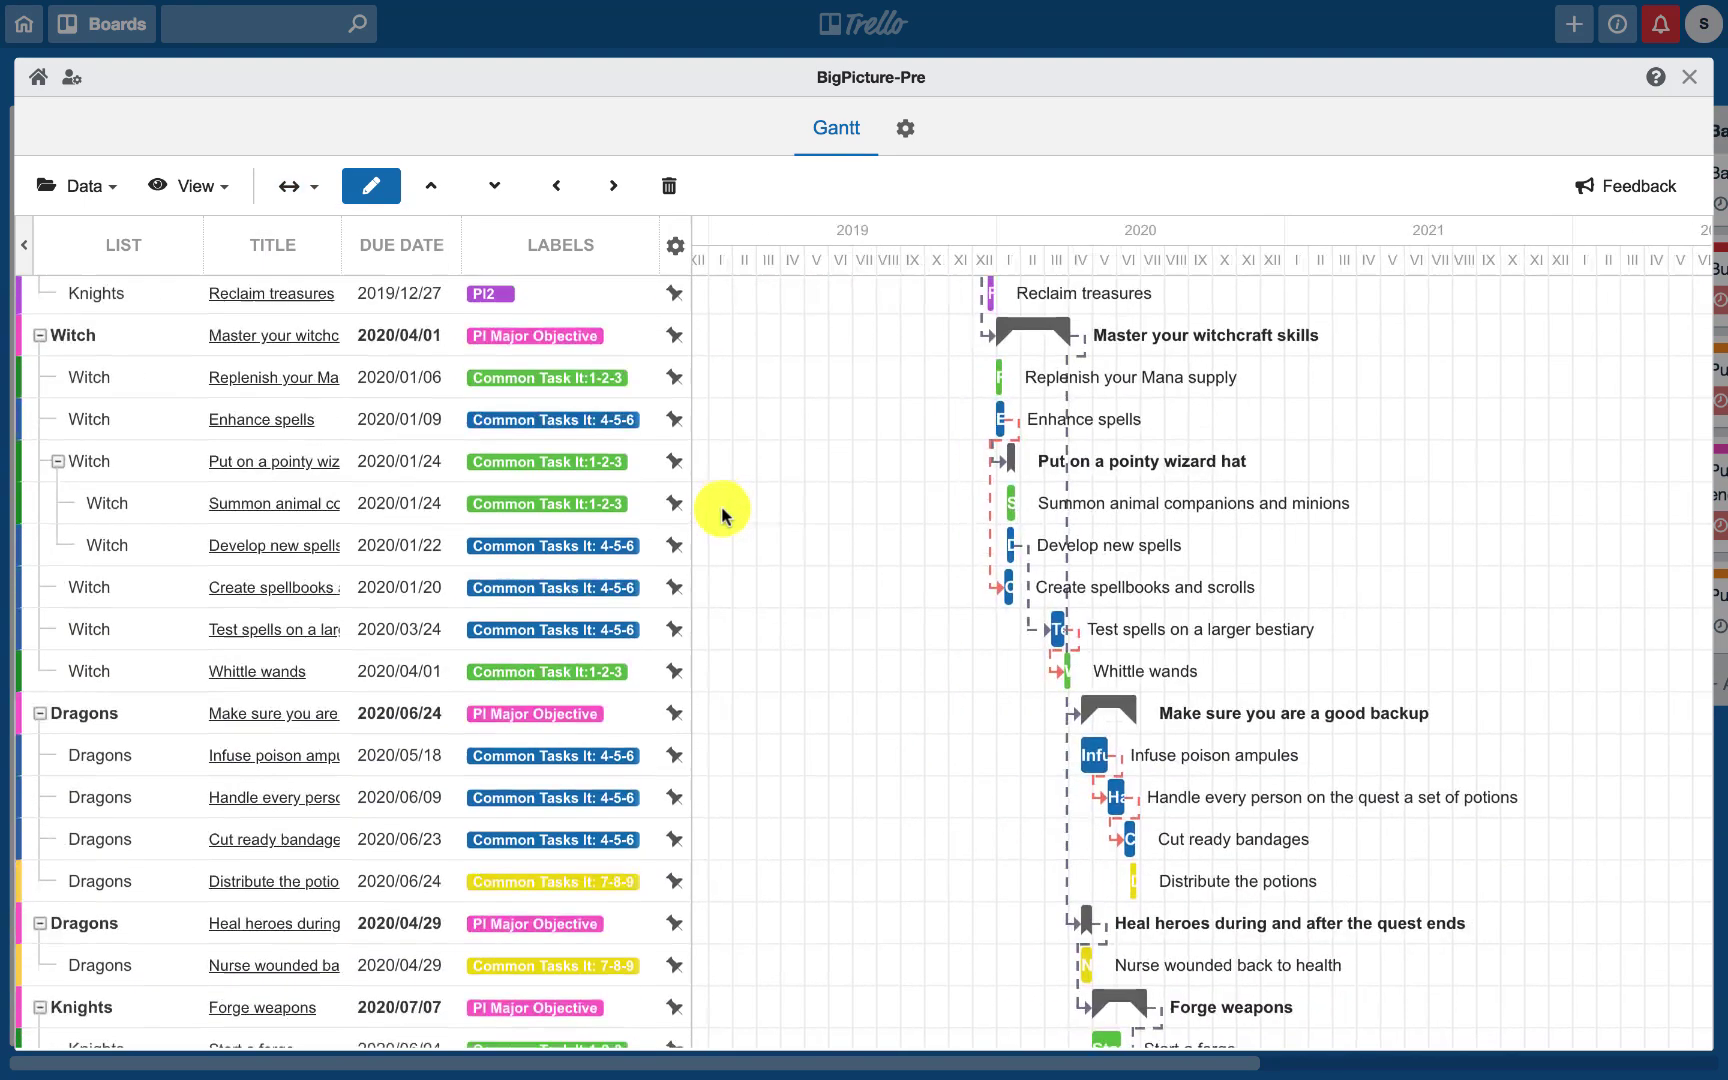
pyautogui.scroll(-1, 721, 506)
pyautogui.click(298, 186)
pyautogui.click(309, 432)
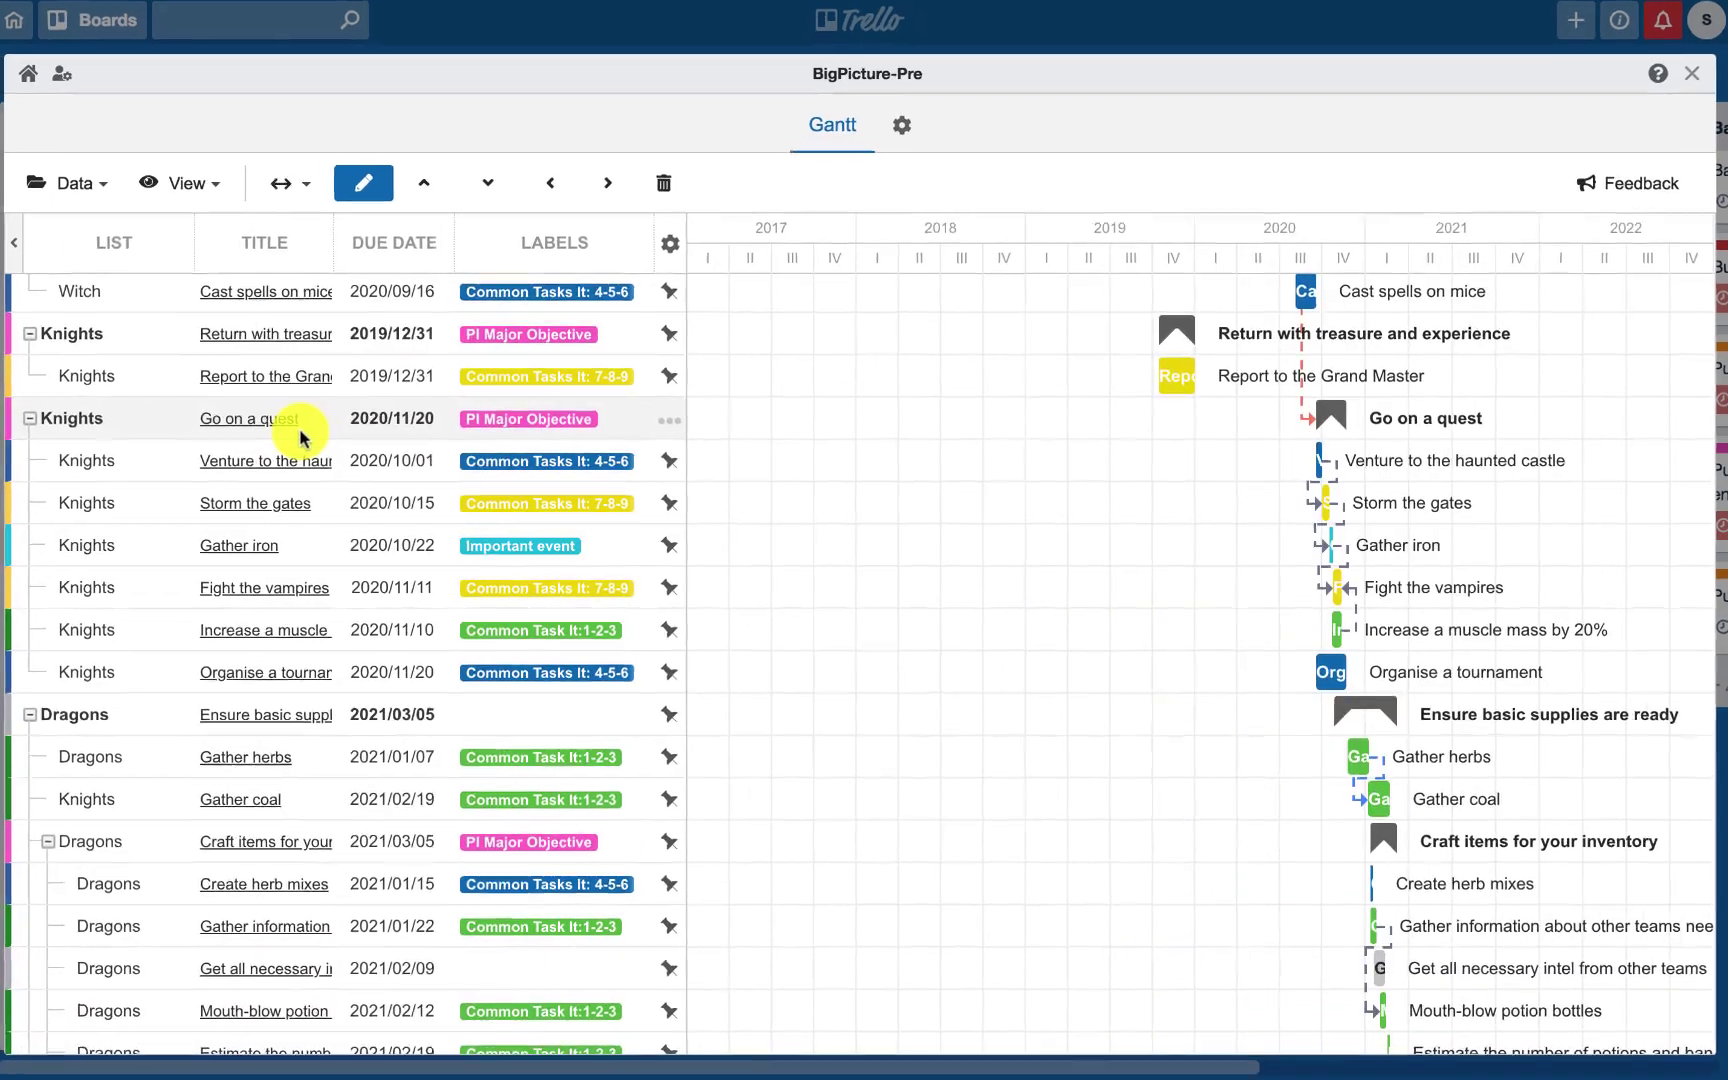
pyautogui.scroll(5, 65, 338)
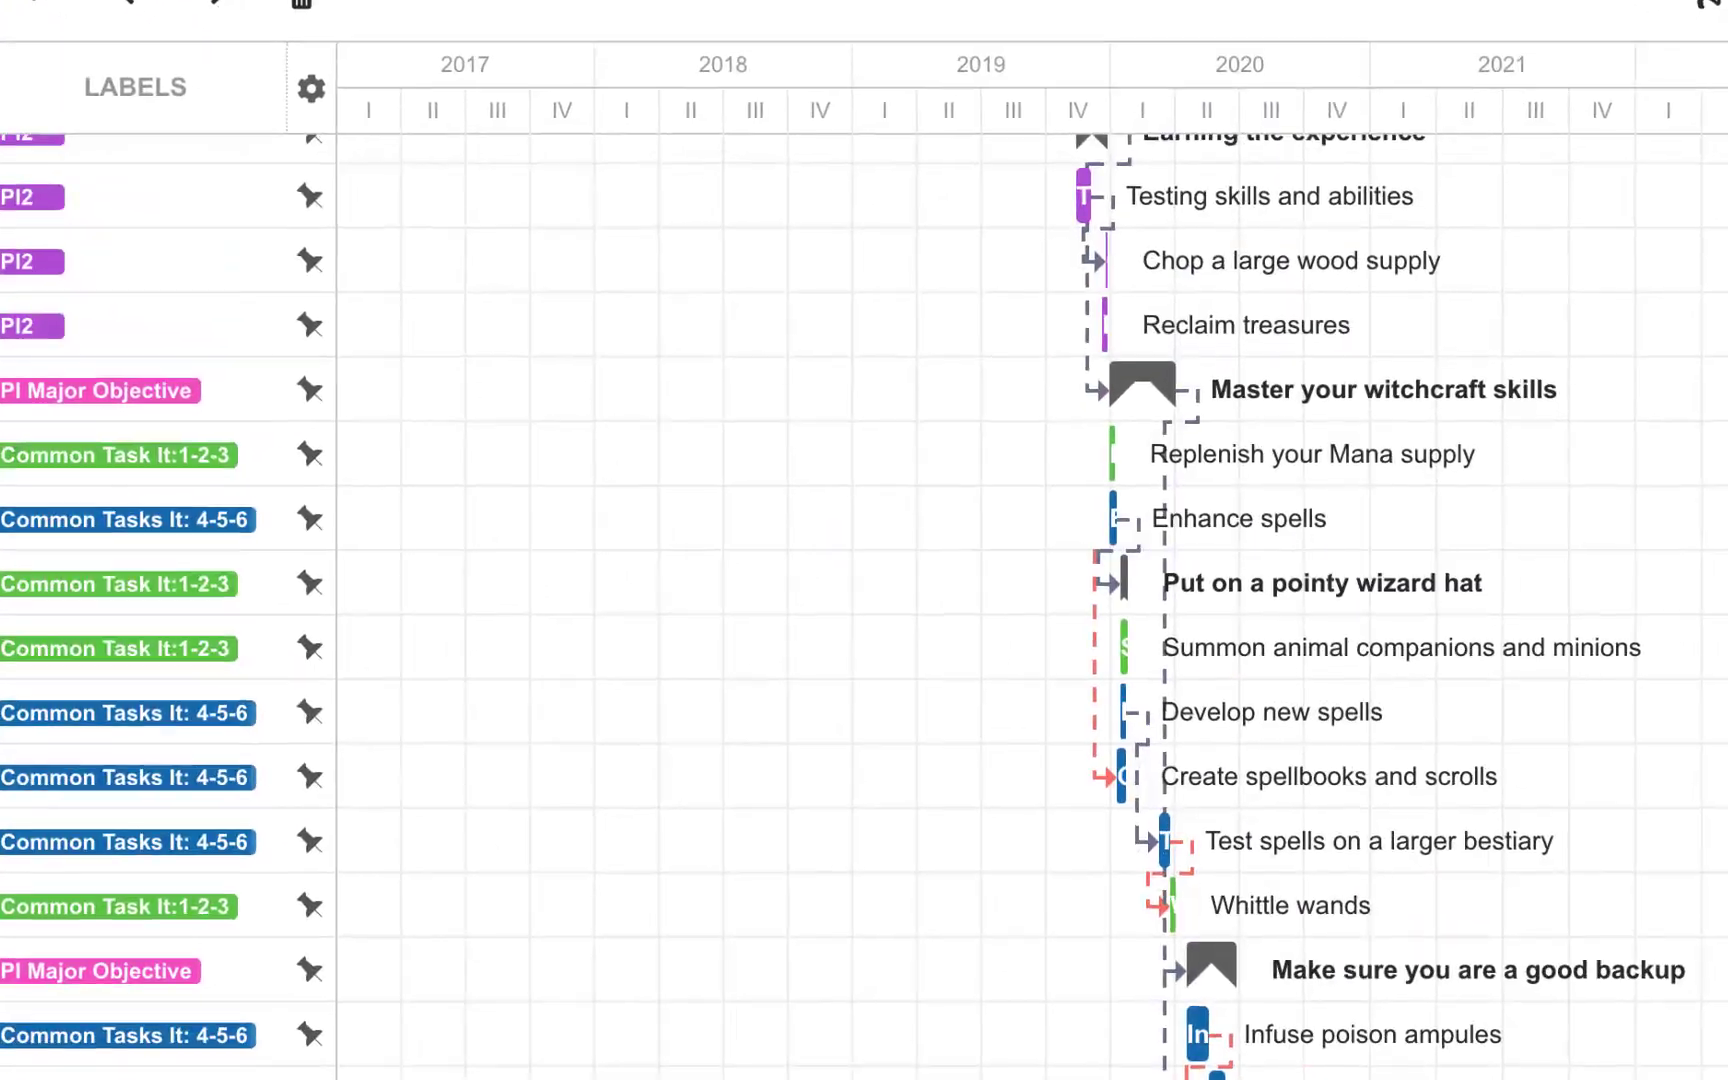
pyautogui.scroll(5, 65, 338)
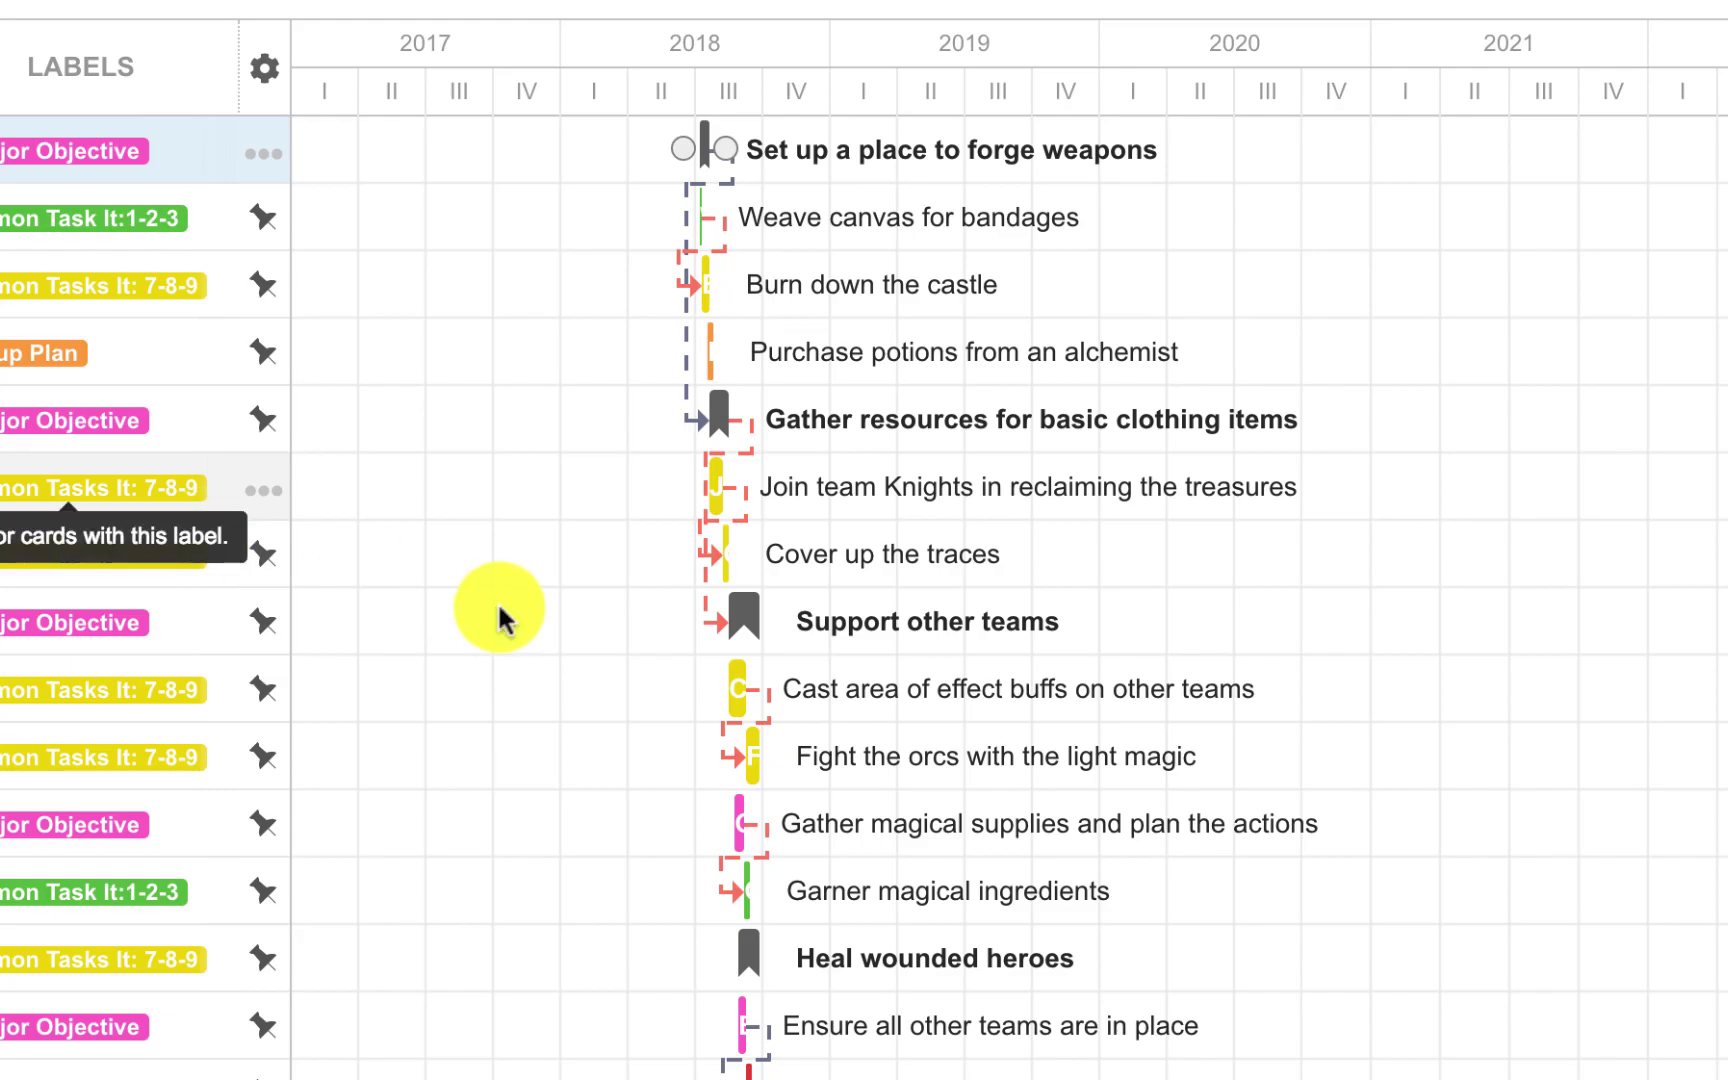
pyautogui.scroll(-5, 497, 601)
pyautogui.scroll(-5, 497, 601)
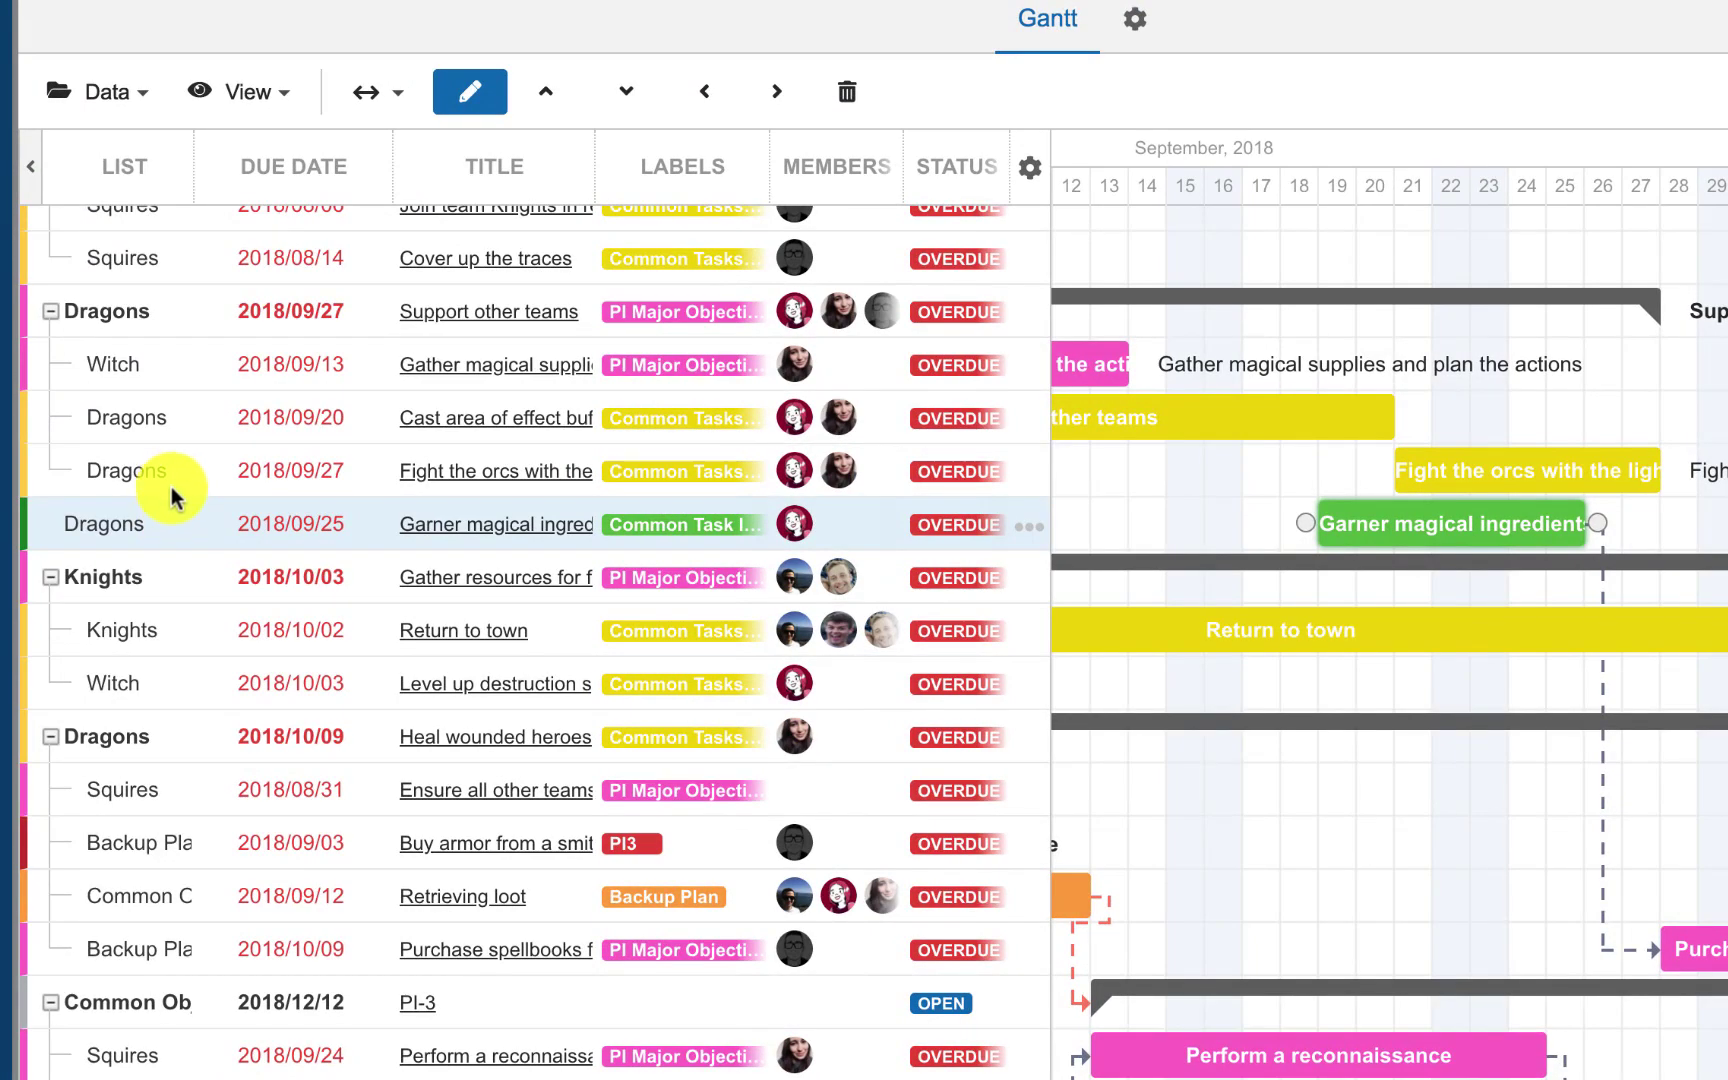
# Link Fight the orcs to Garner magical ingredients, then nest Garner under it, removing the link
pyautogui.moveTo(181, 524); pyautogui.dragTo(170, 472)
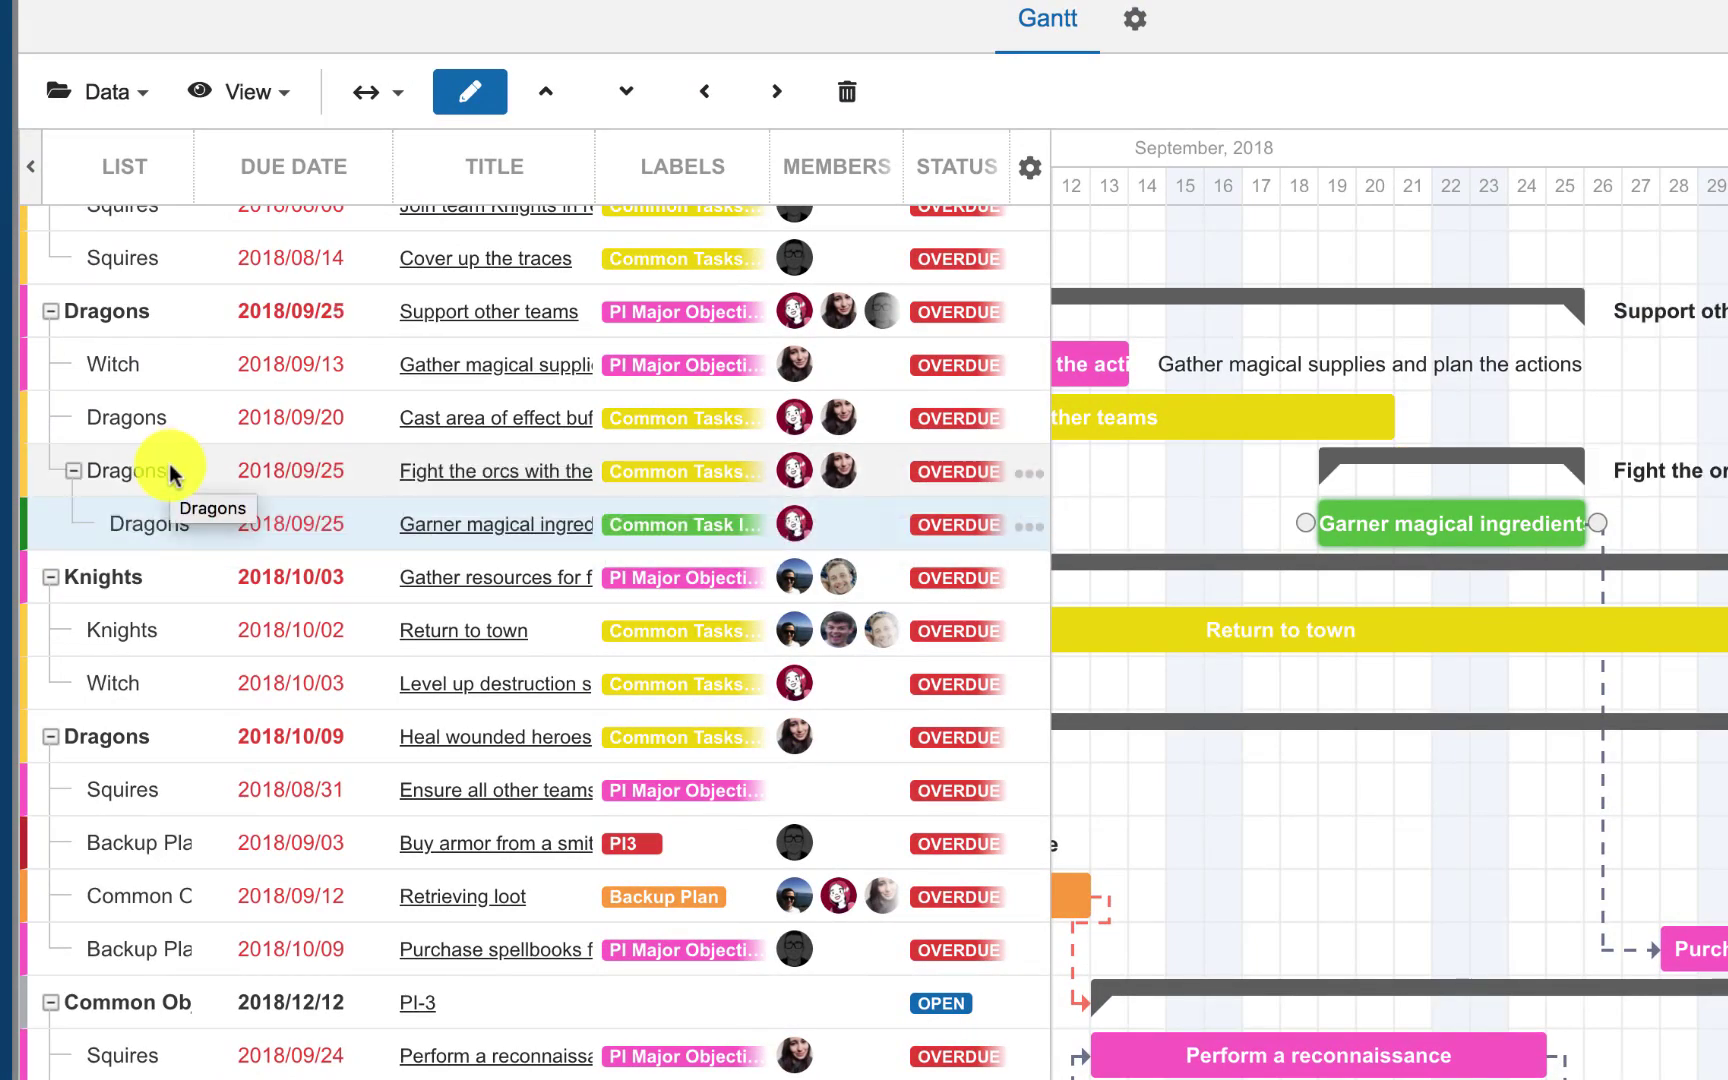
pyautogui.moveTo(197, 560); pyautogui.dragTo(80, 560)
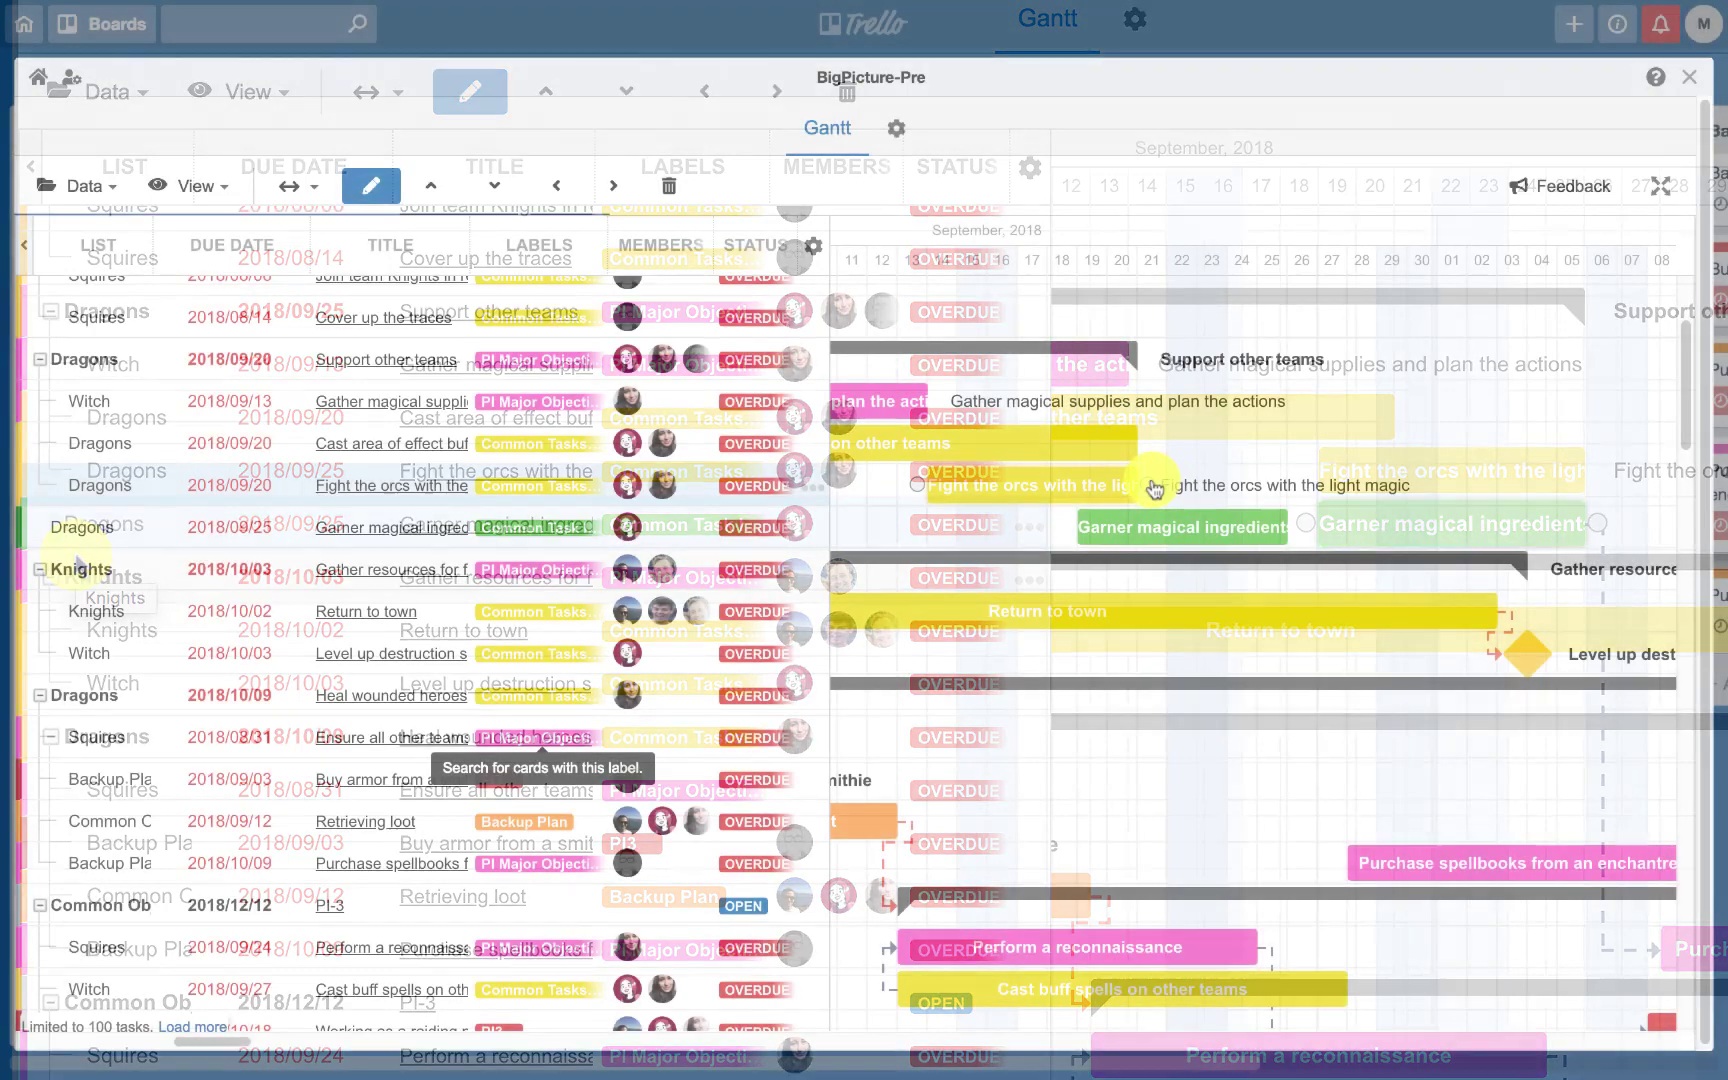
pyautogui.moveTo(1155, 488); pyautogui.dragTo(1067, 535)
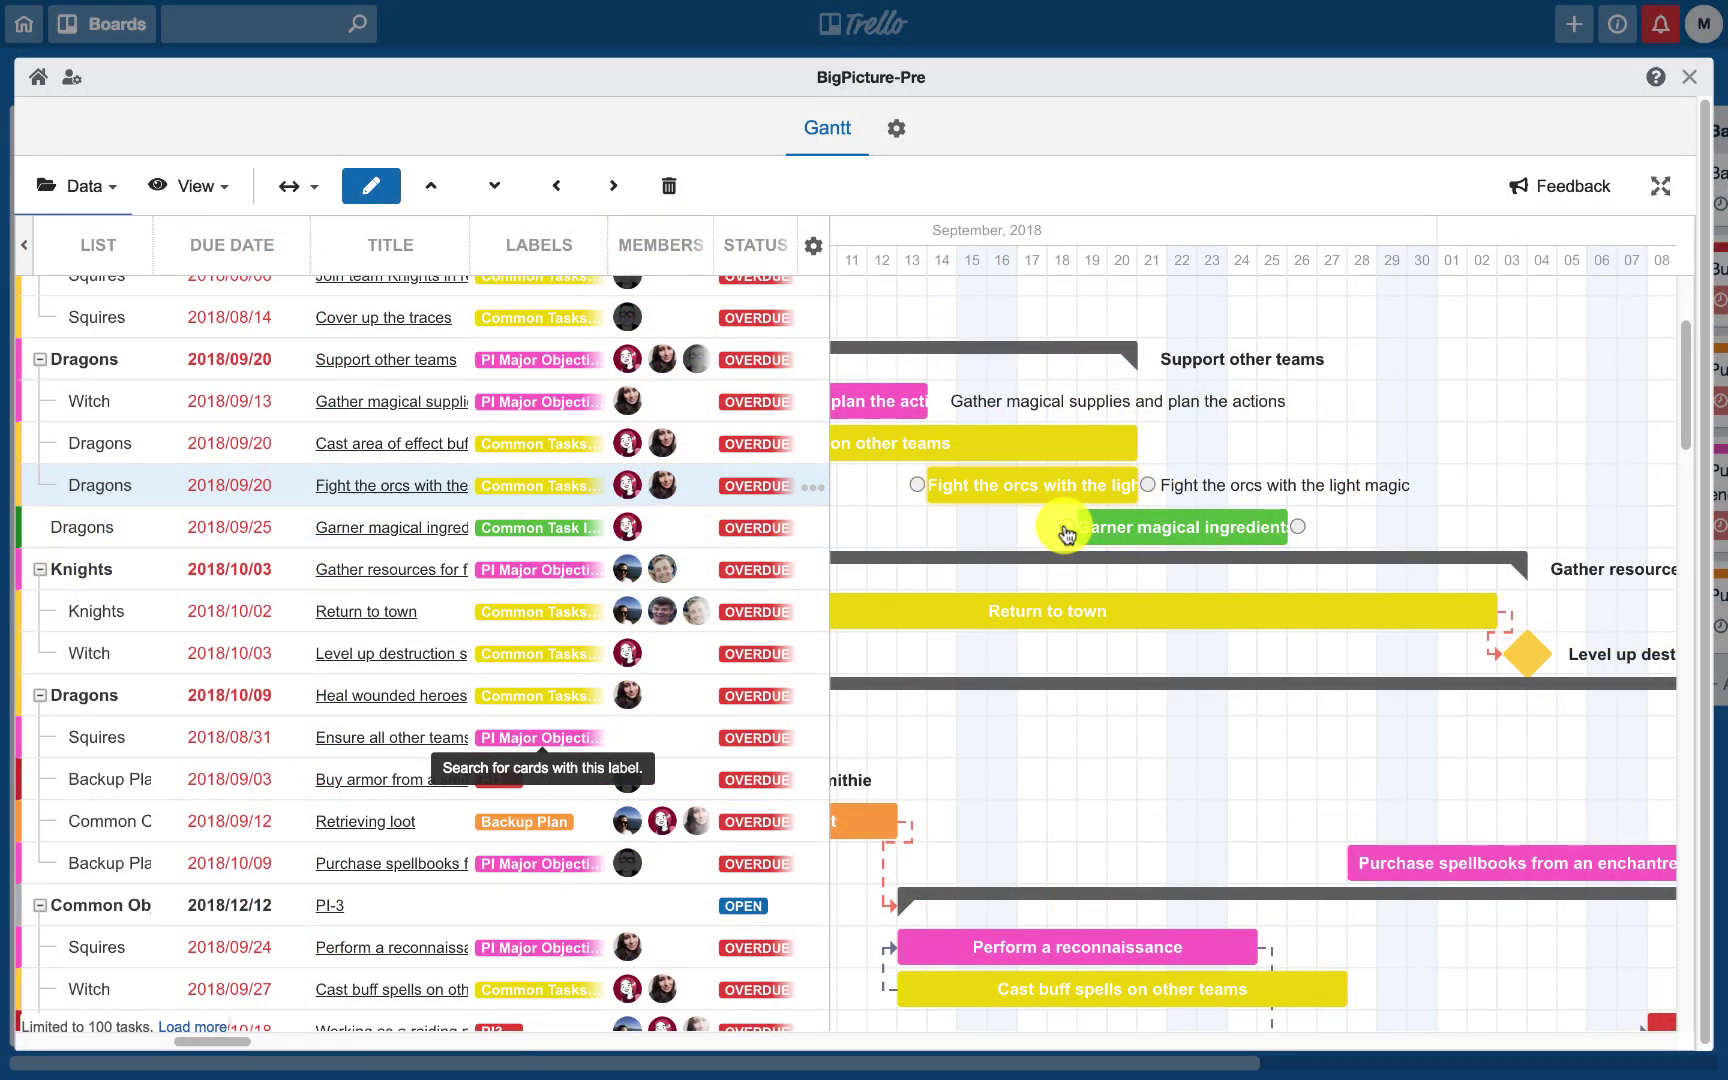
pyautogui.moveTo(122, 526)
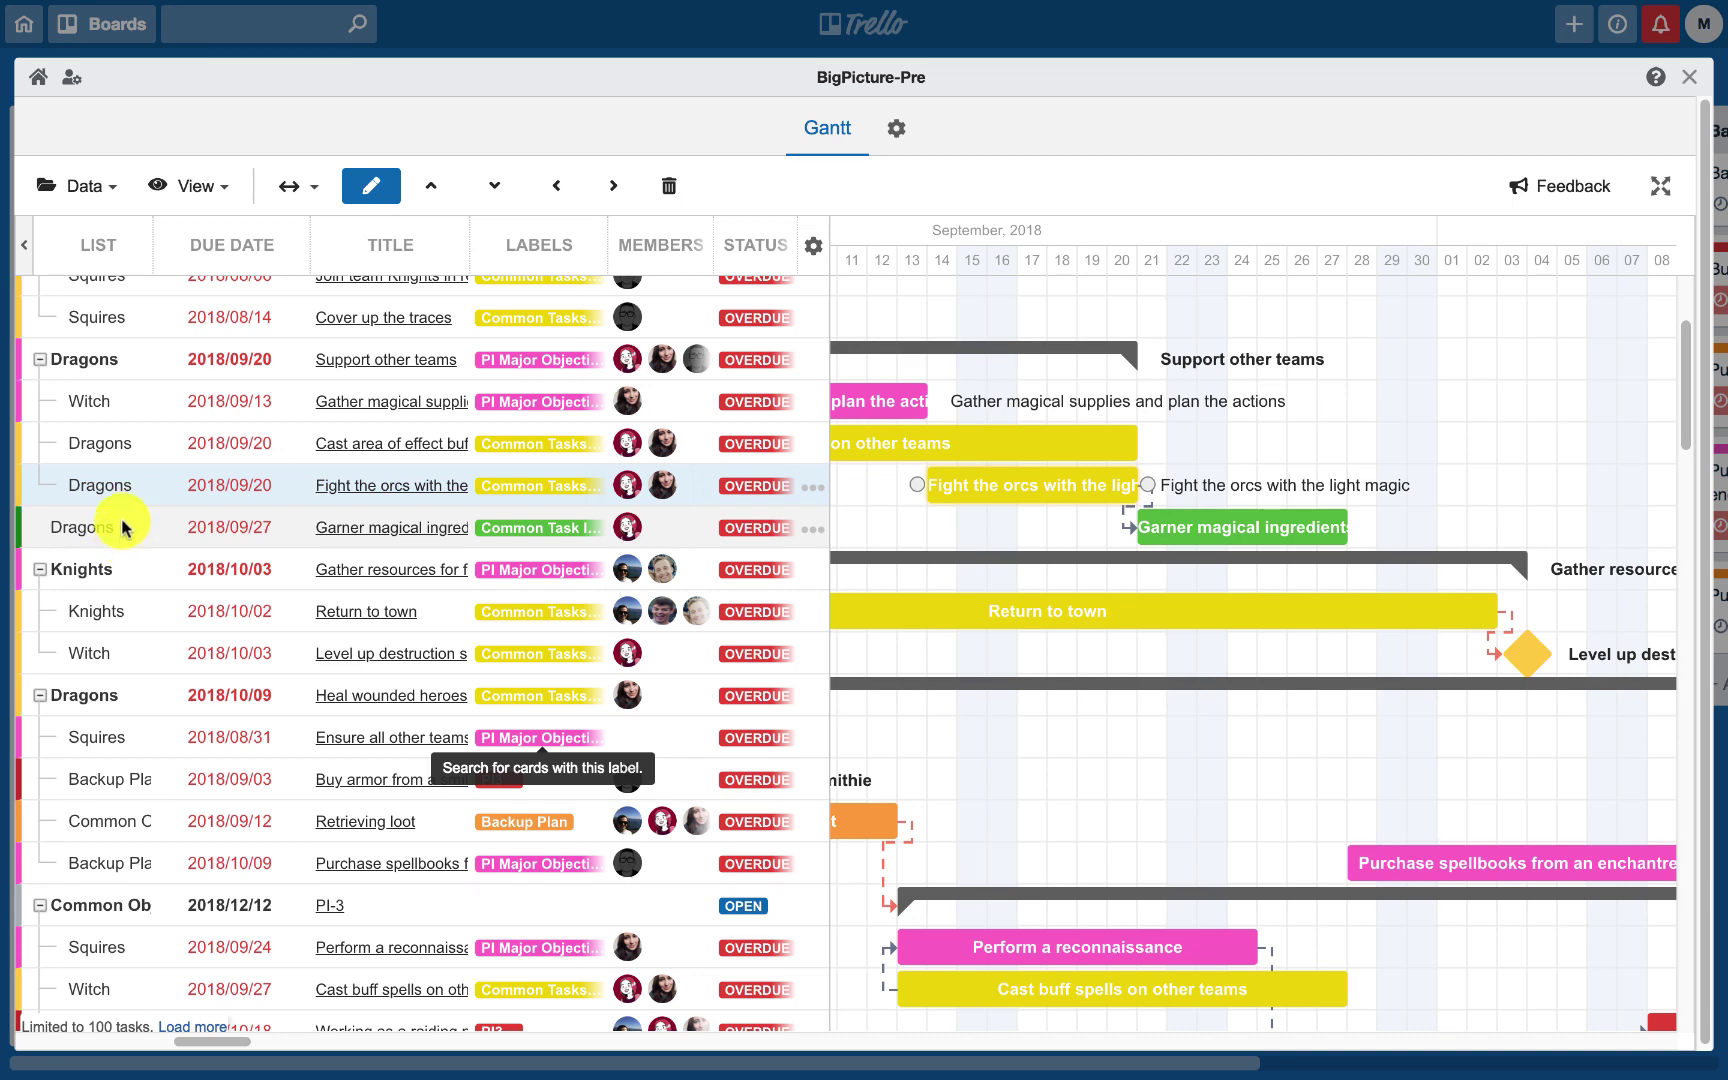
pyautogui.moveTo(122, 527); pyautogui.dragTo(116, 485)
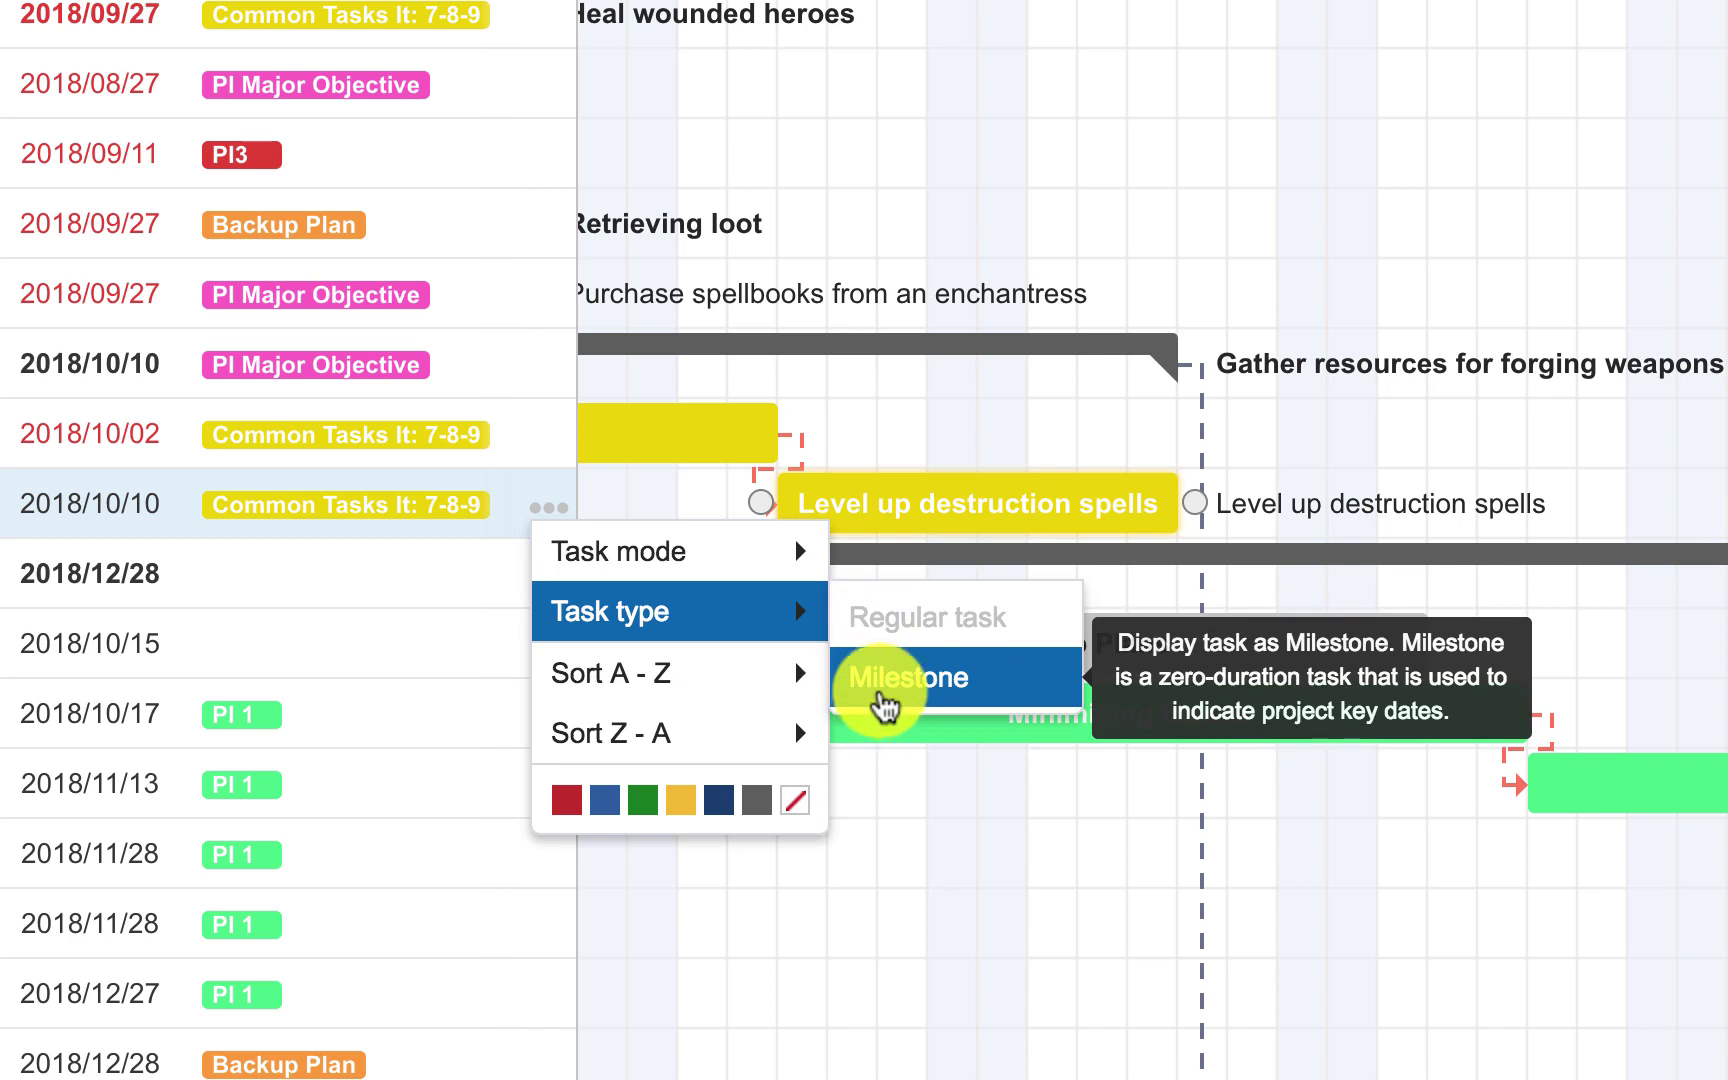
# Change Level up destruction spells' task type to Milestone, dated 2018/10/03
pyautogui.click(884, 704)
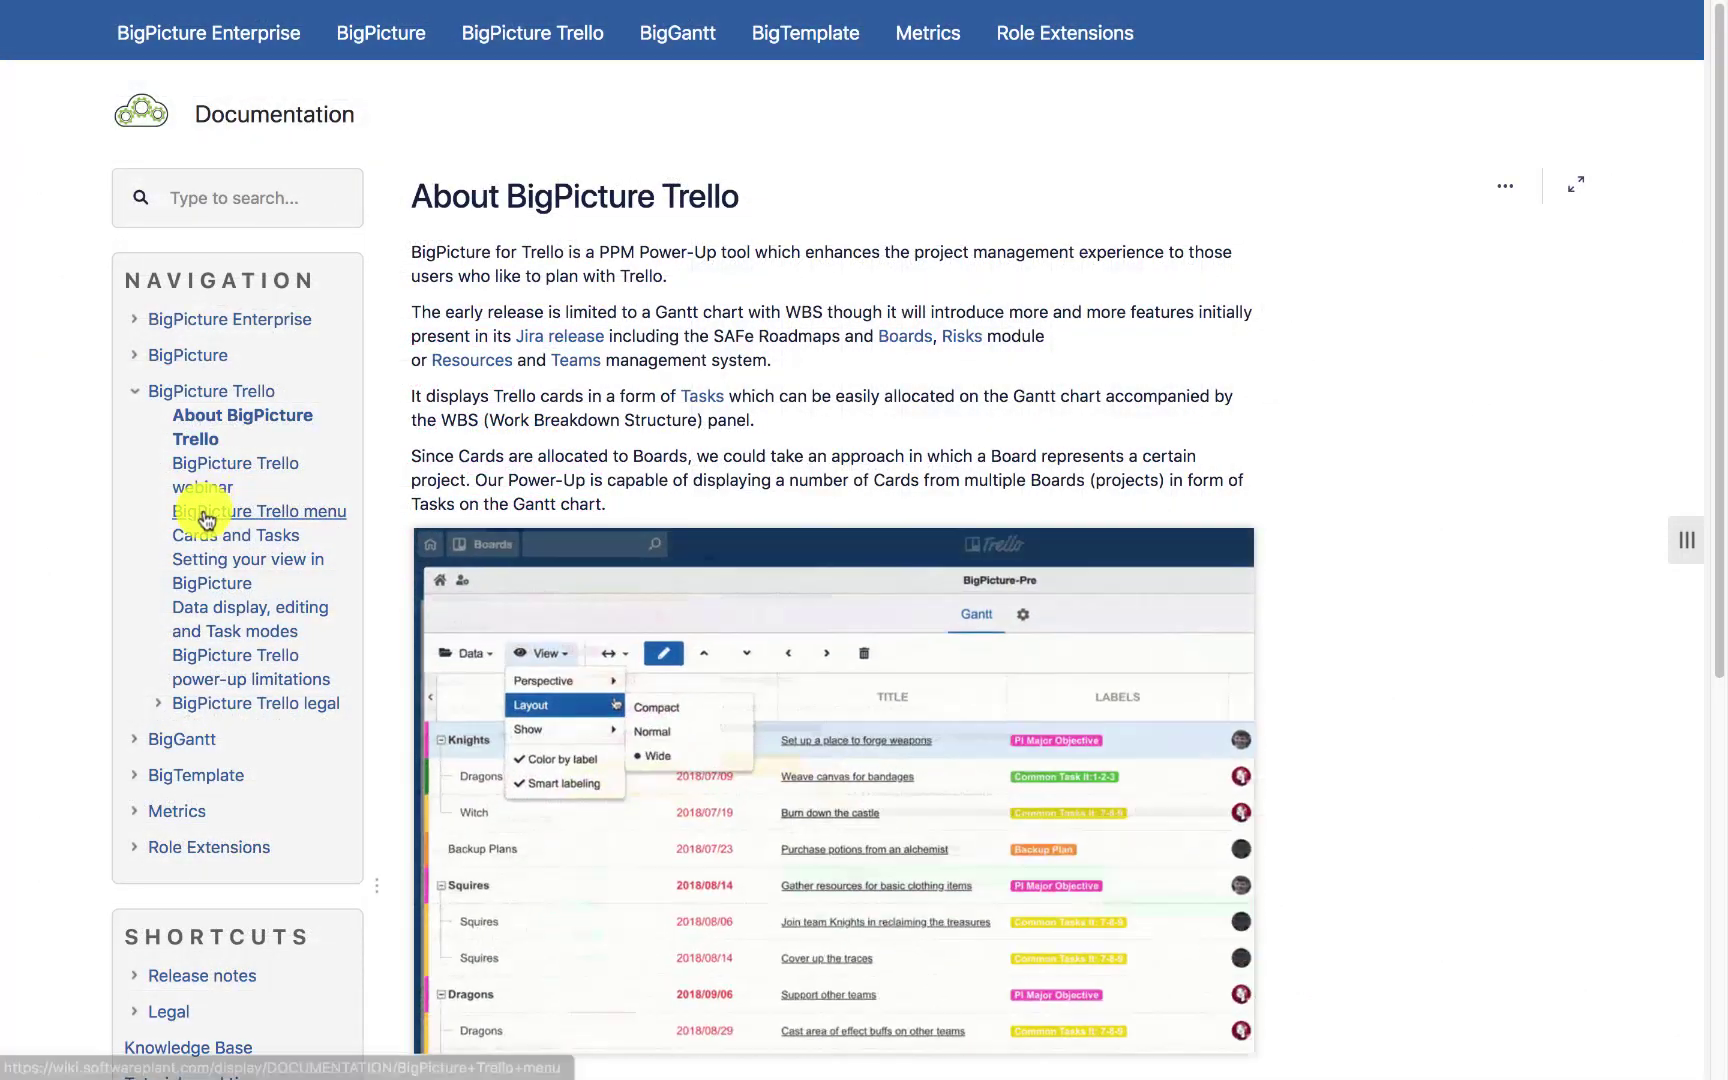
# Go to the 'BigPicture Trello menu' page from the wiki's BigPicture Trello navigation
pyautogui.click(205, 518)
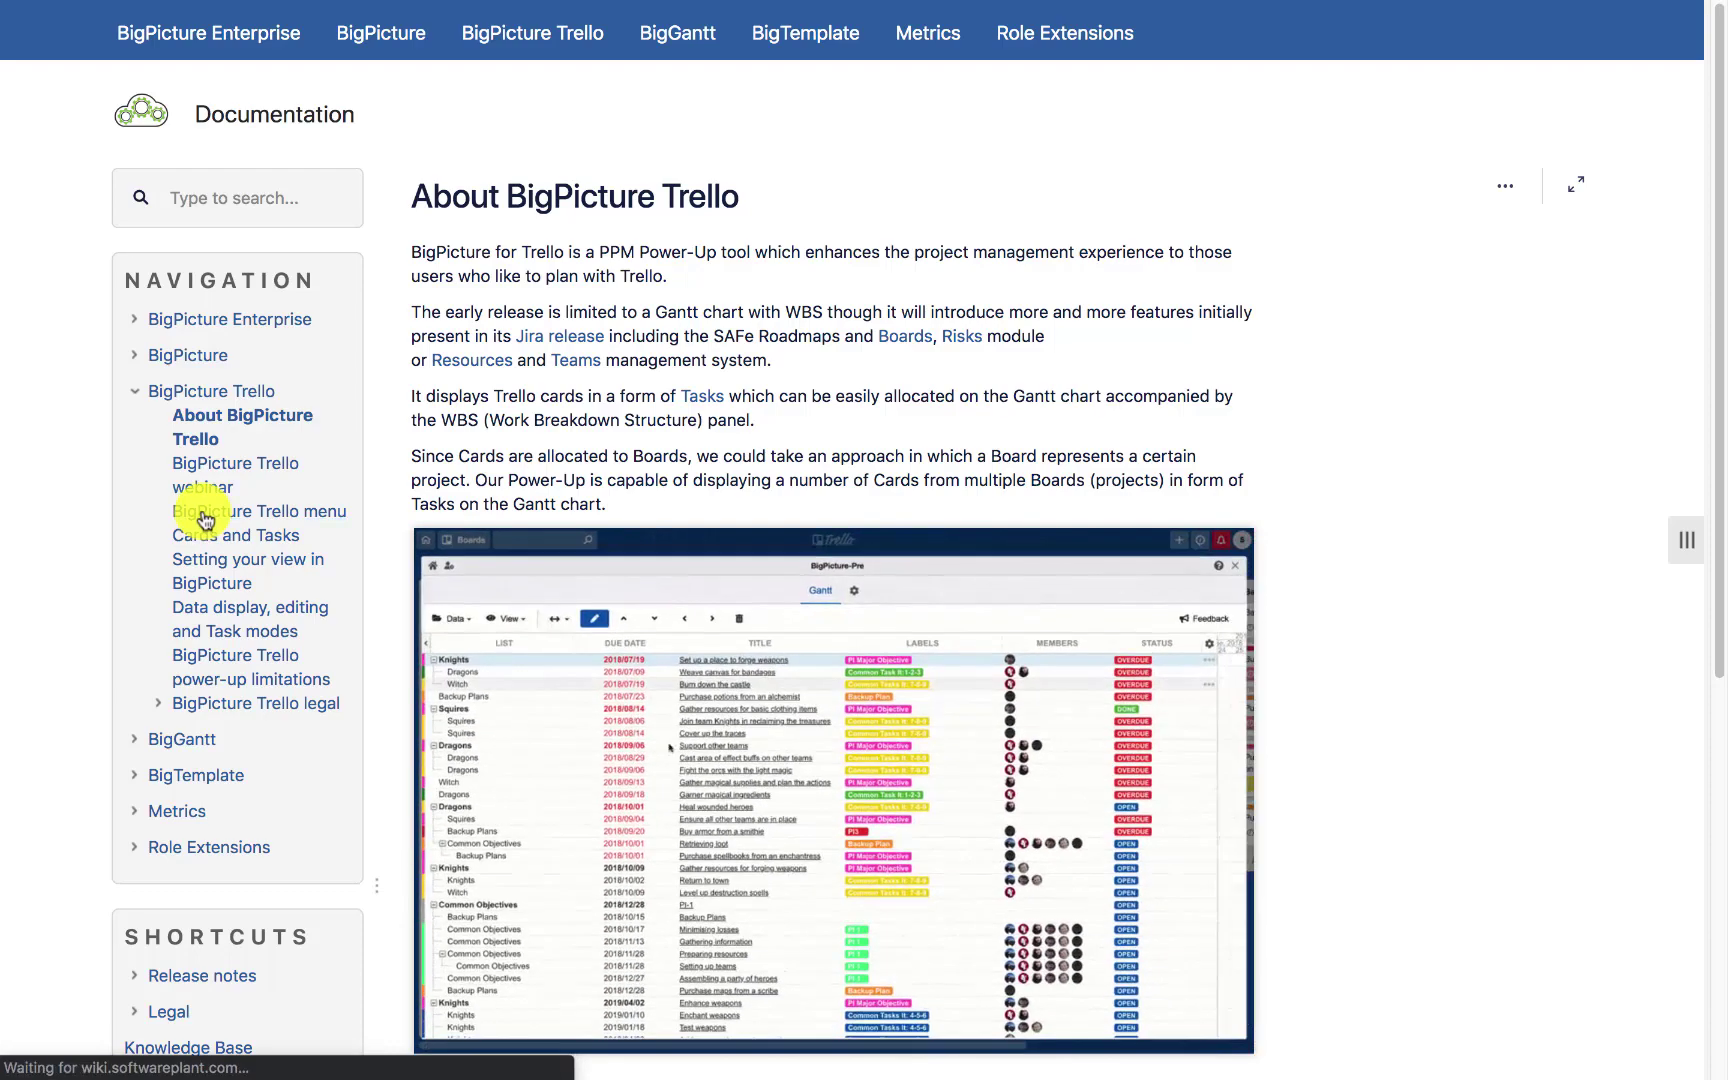